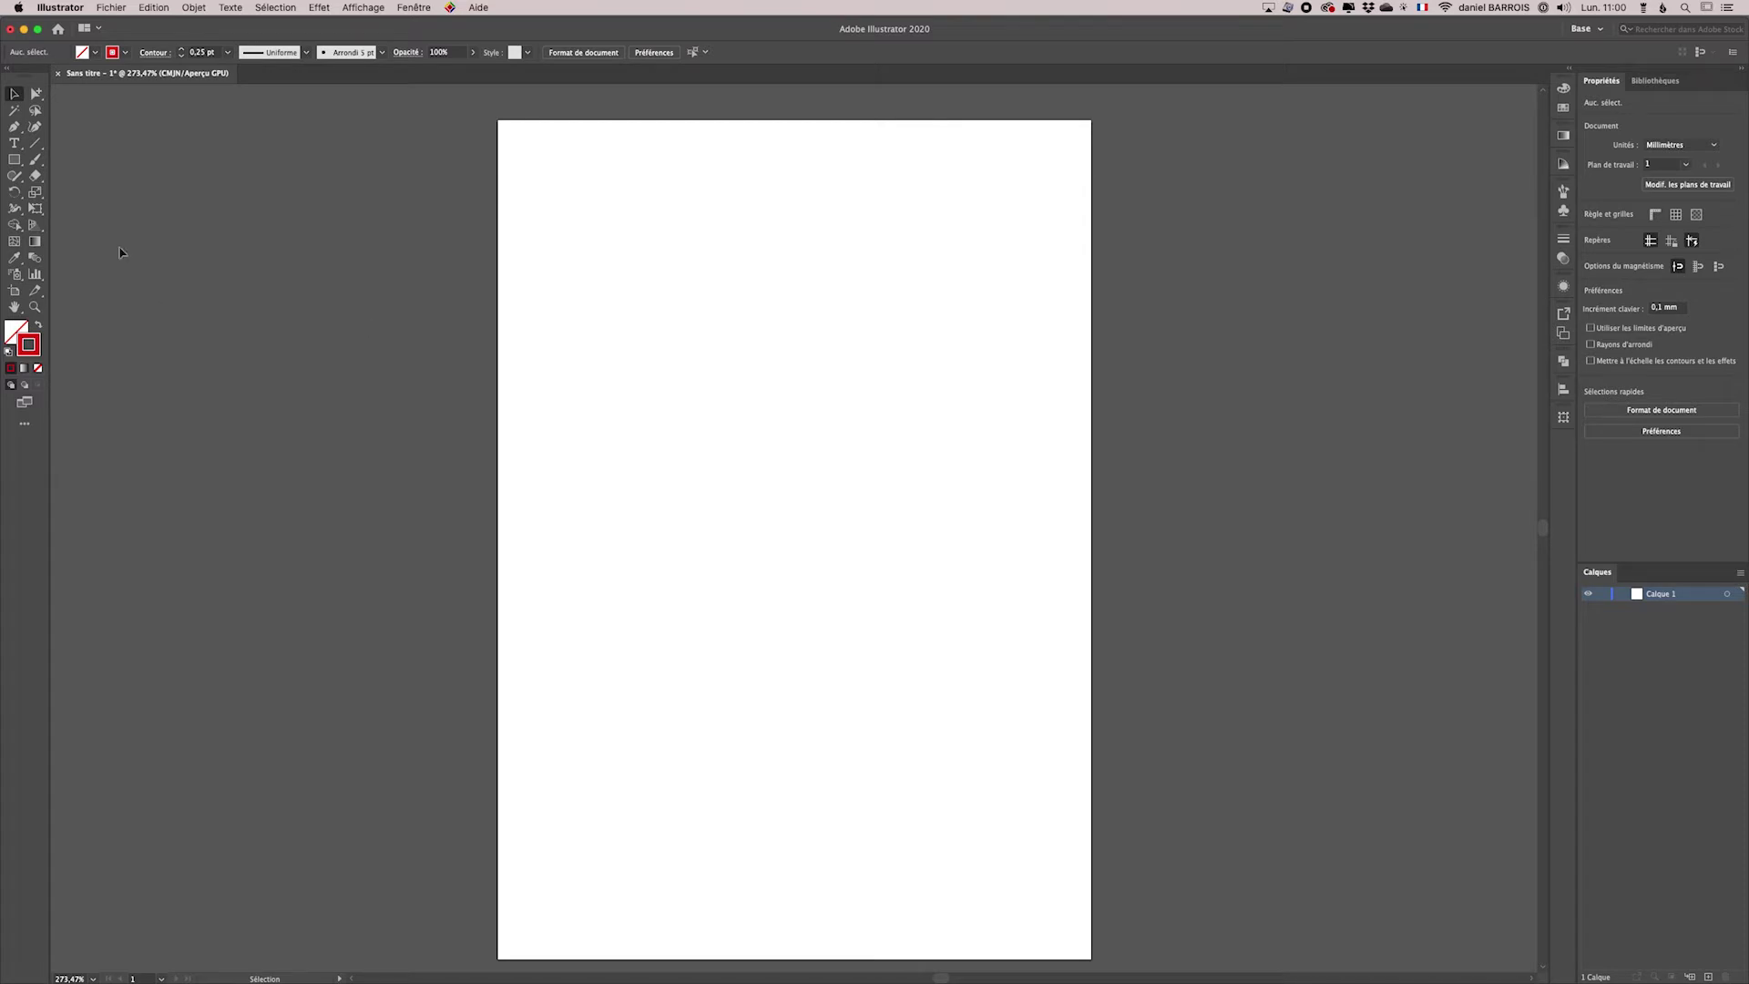
Draw a horizontal line about 37.4 mm long in the page's upper part and place a copy about 45.5 mm below it
left_click(38, 144)
left_click_drag(39, 143, 71, 148)
left_click_drag(639, 271, 939, 271)
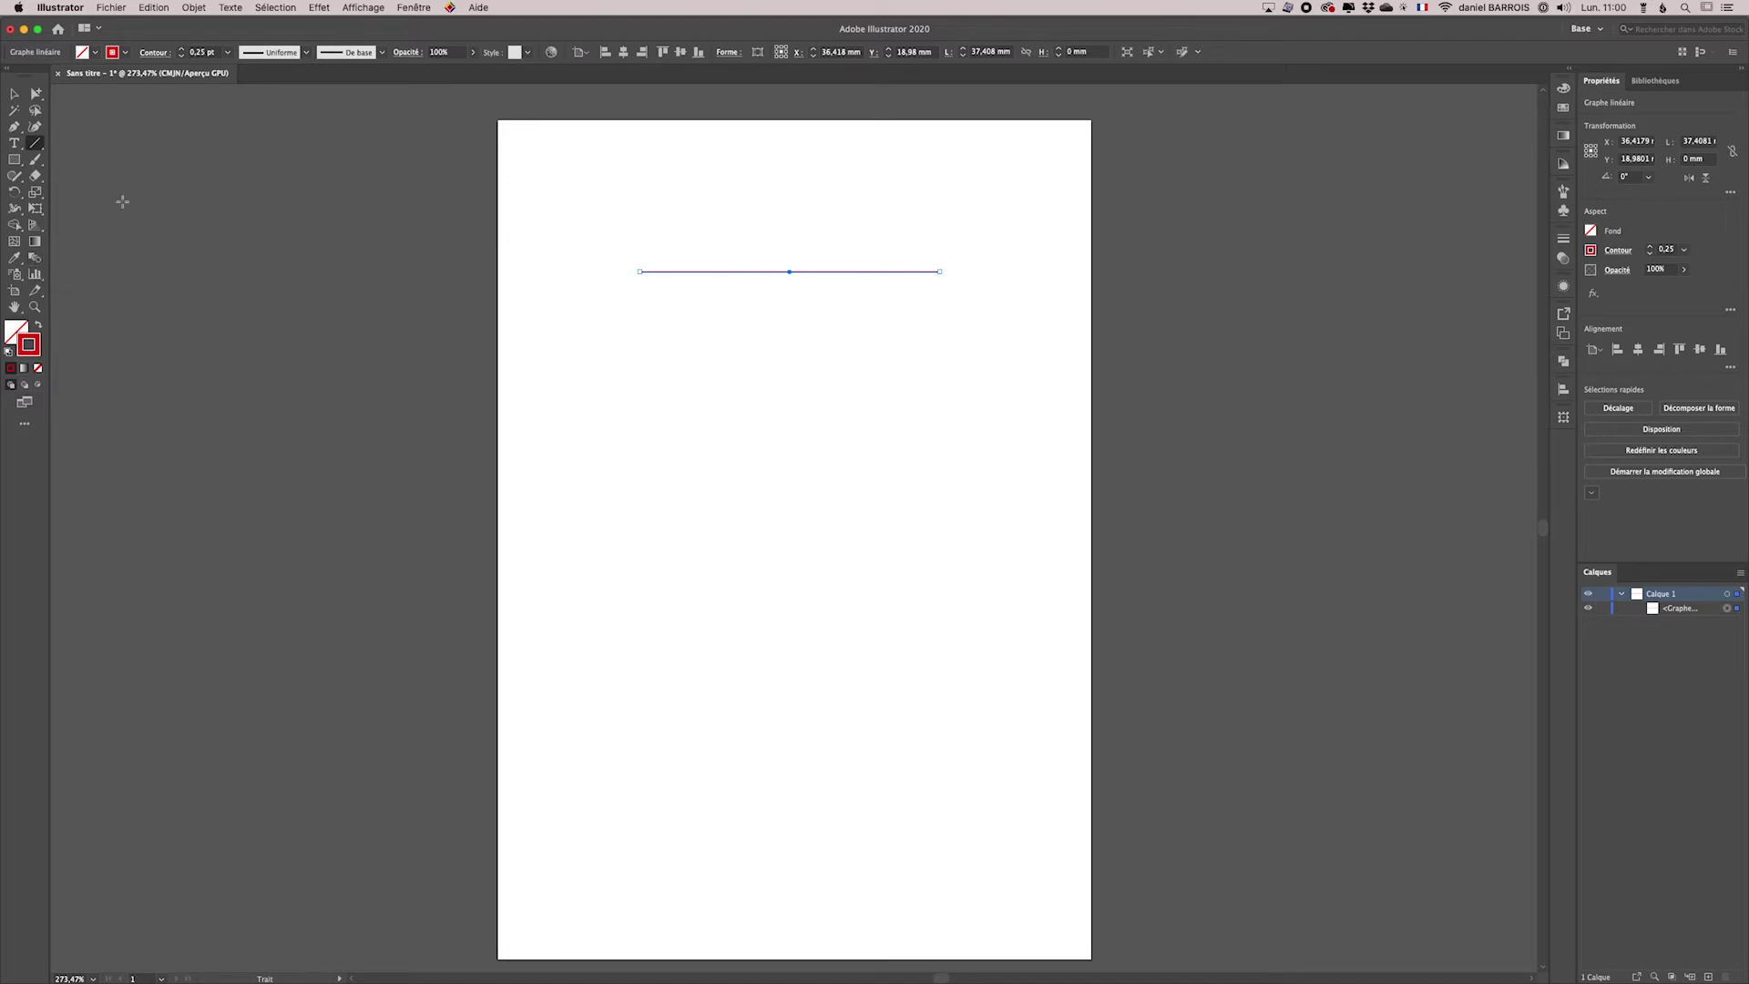
left_click(14, 94)
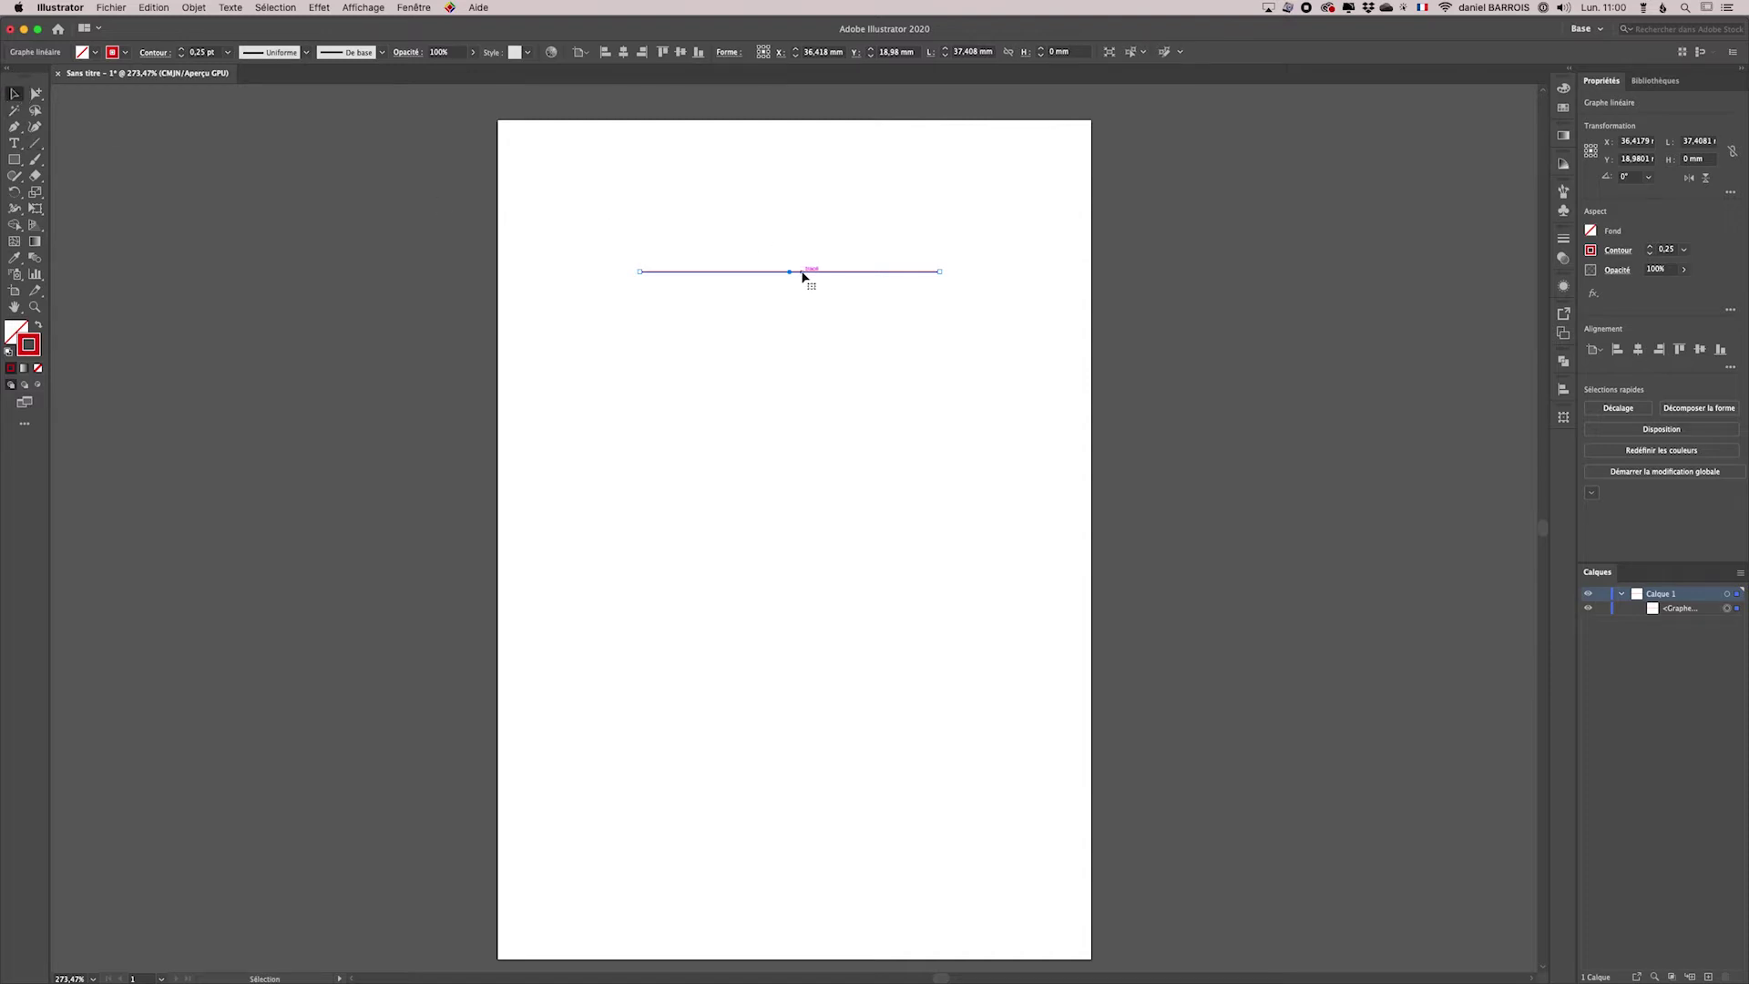
left_click_drag(803, 273, 807, 642)
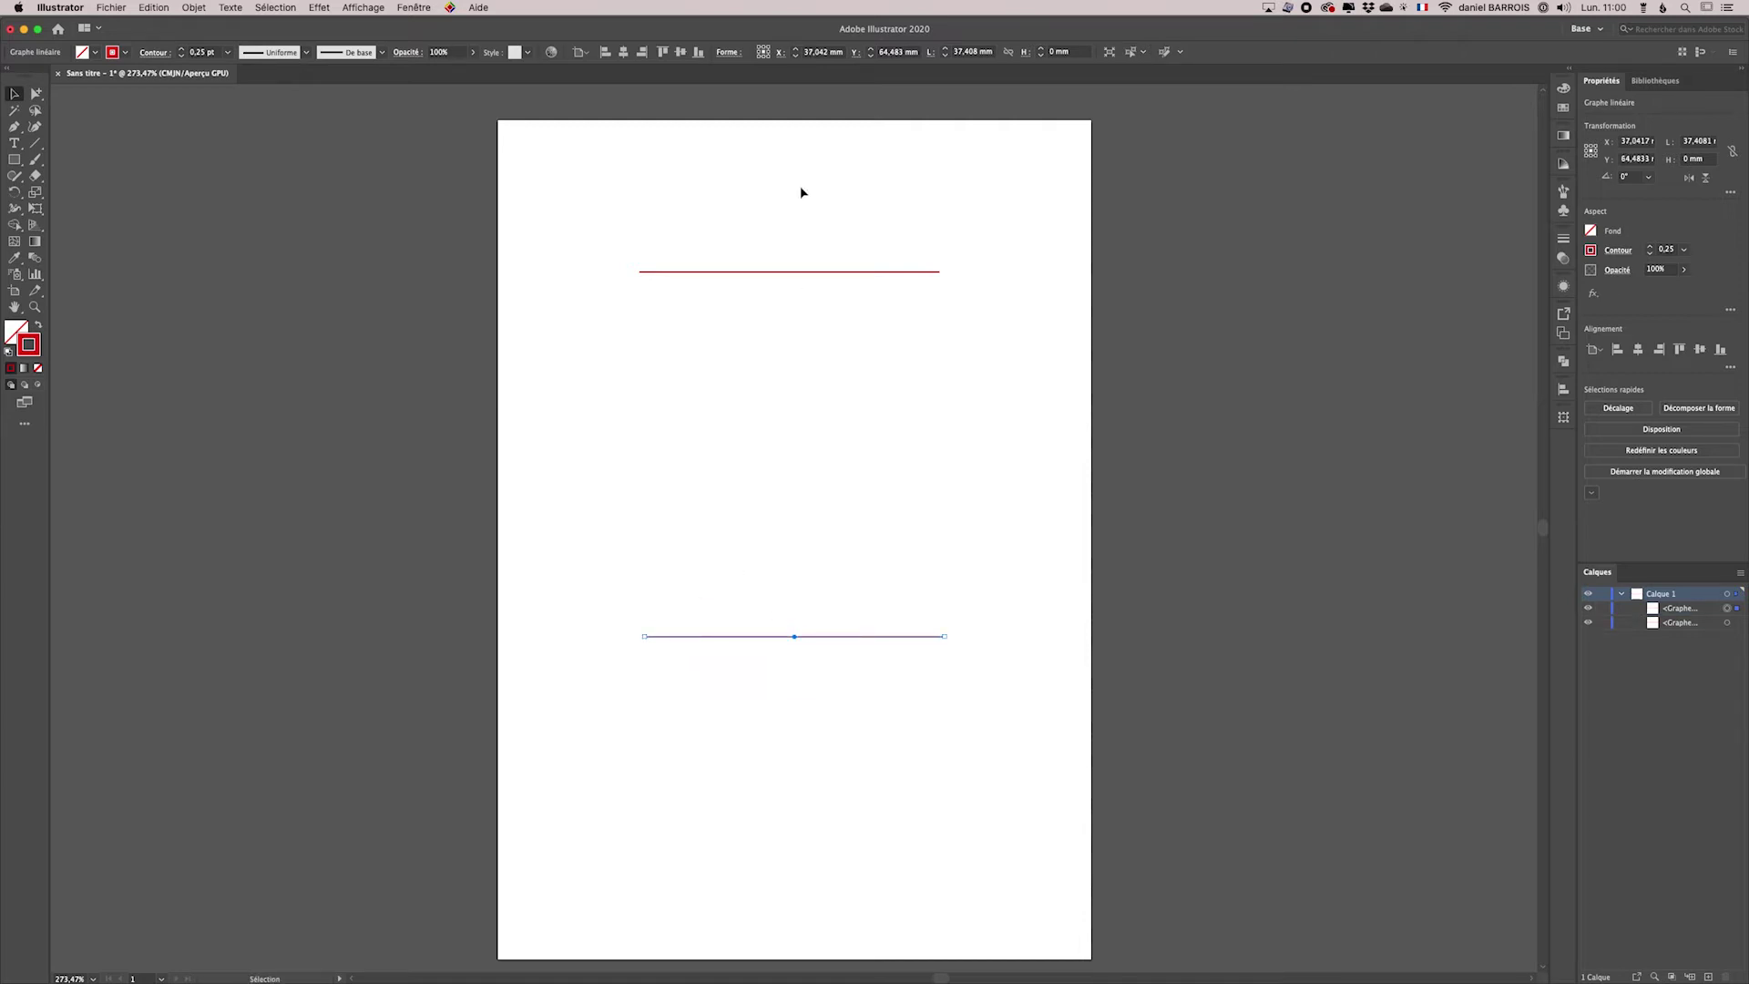
Blend the two horizontal lines with the spacing set to Distance at 2 mm
left_click(35, 259)
double_click(36, 260)
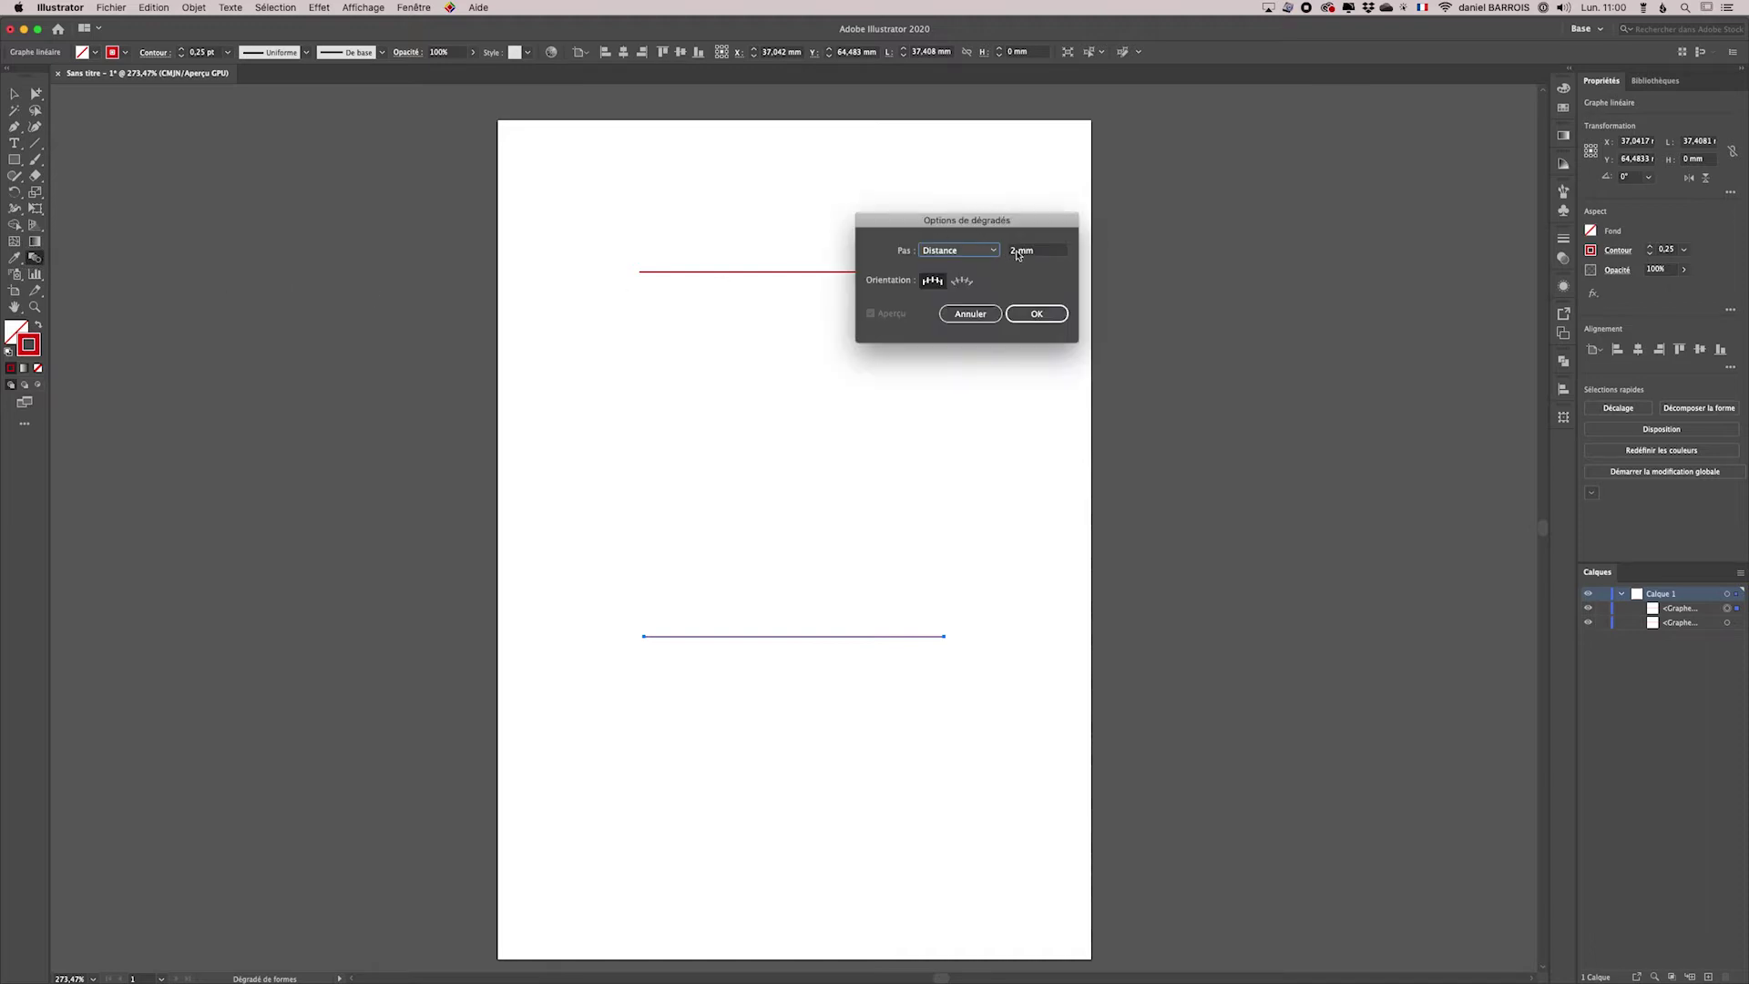
left_click(1019, 315)
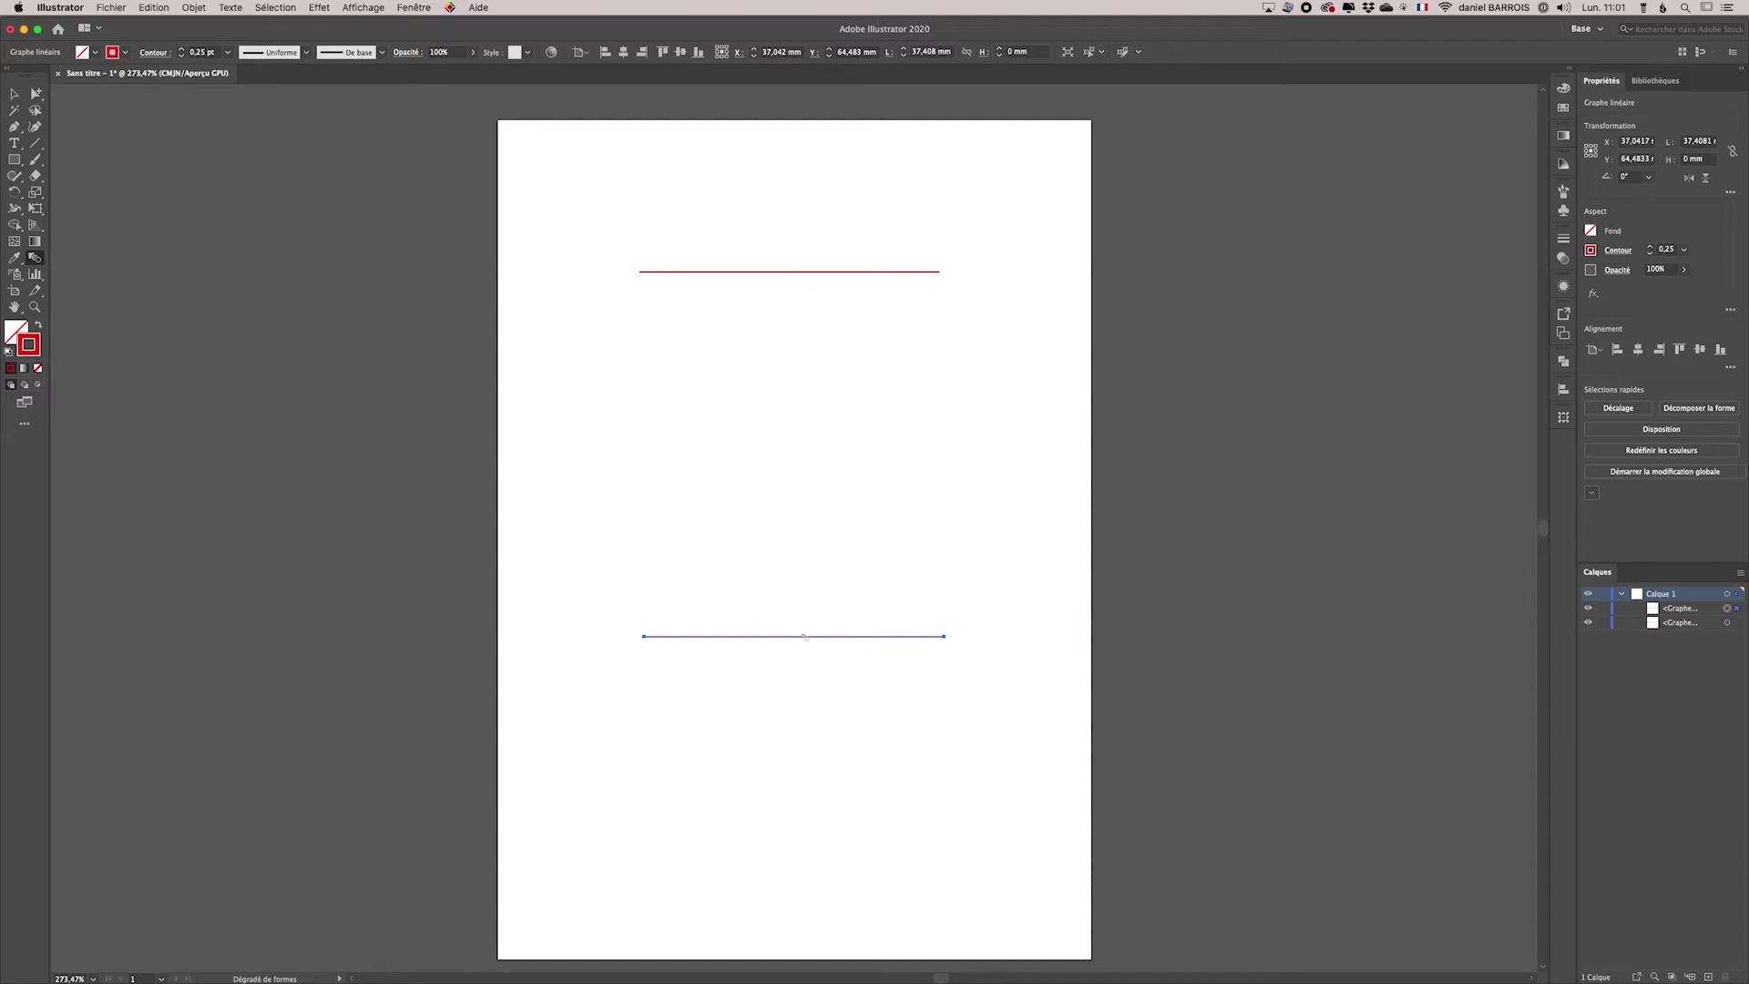
left_click(791, 271)
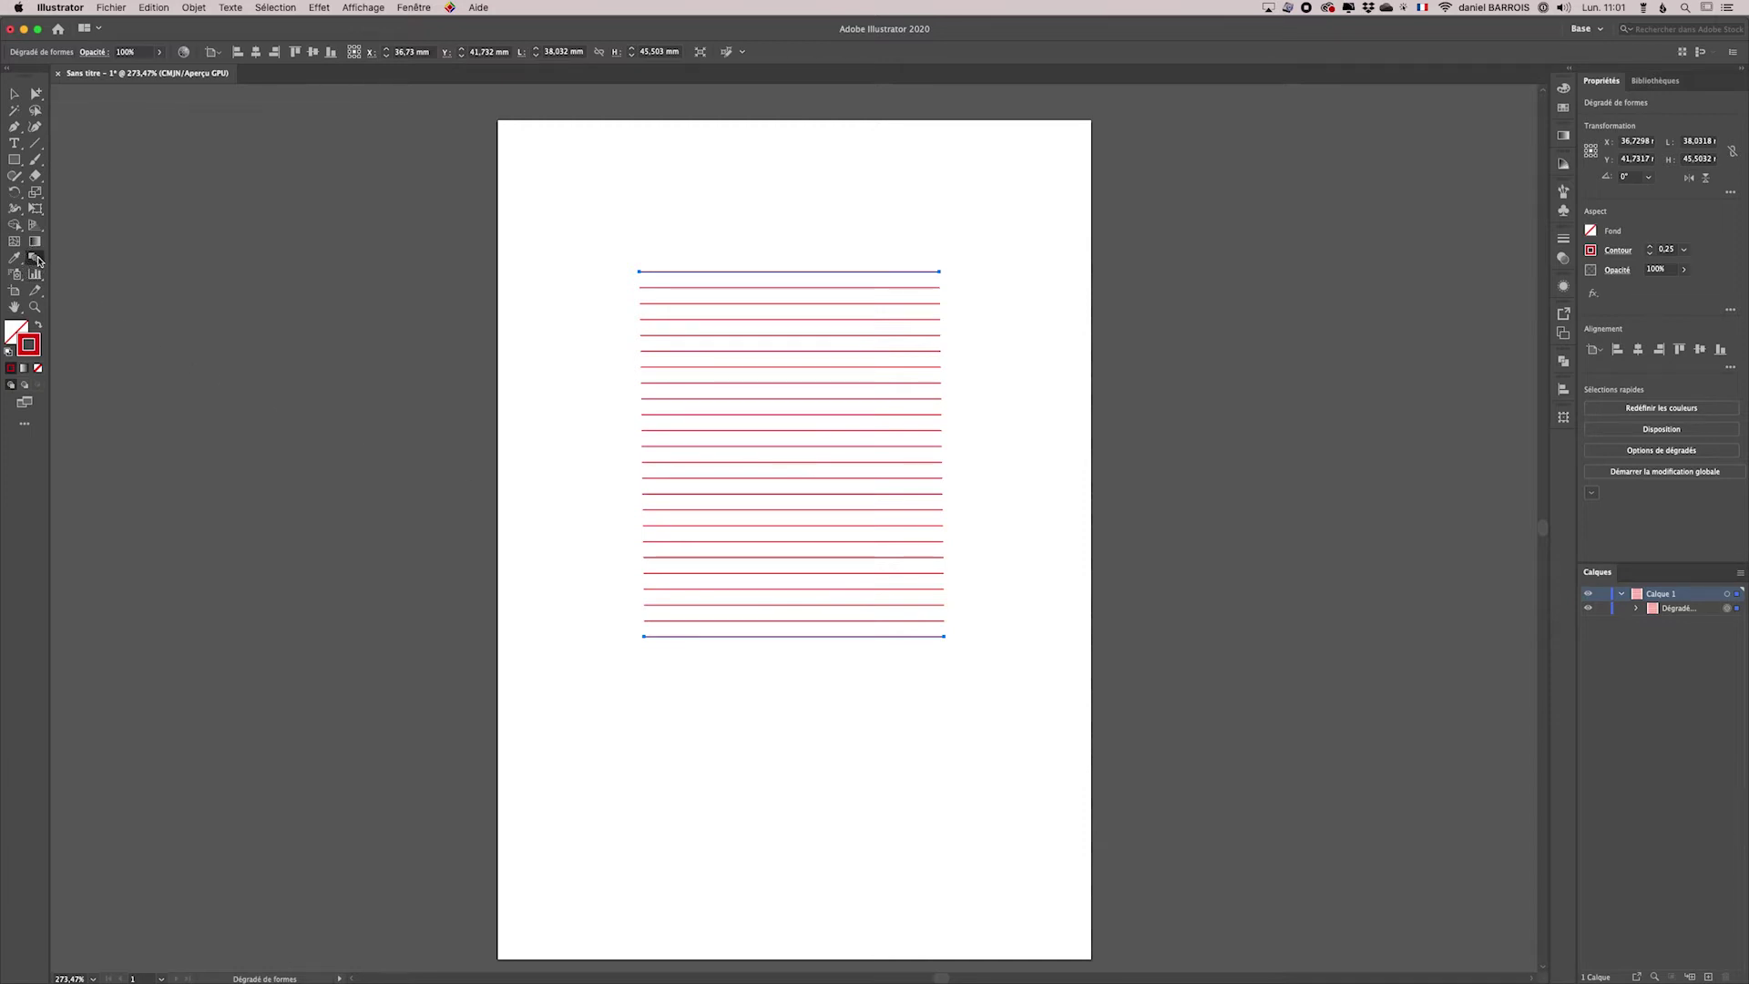
Select the blended set of lines and delete it from the page
left_click(13, 93)
left_click(777, 633)
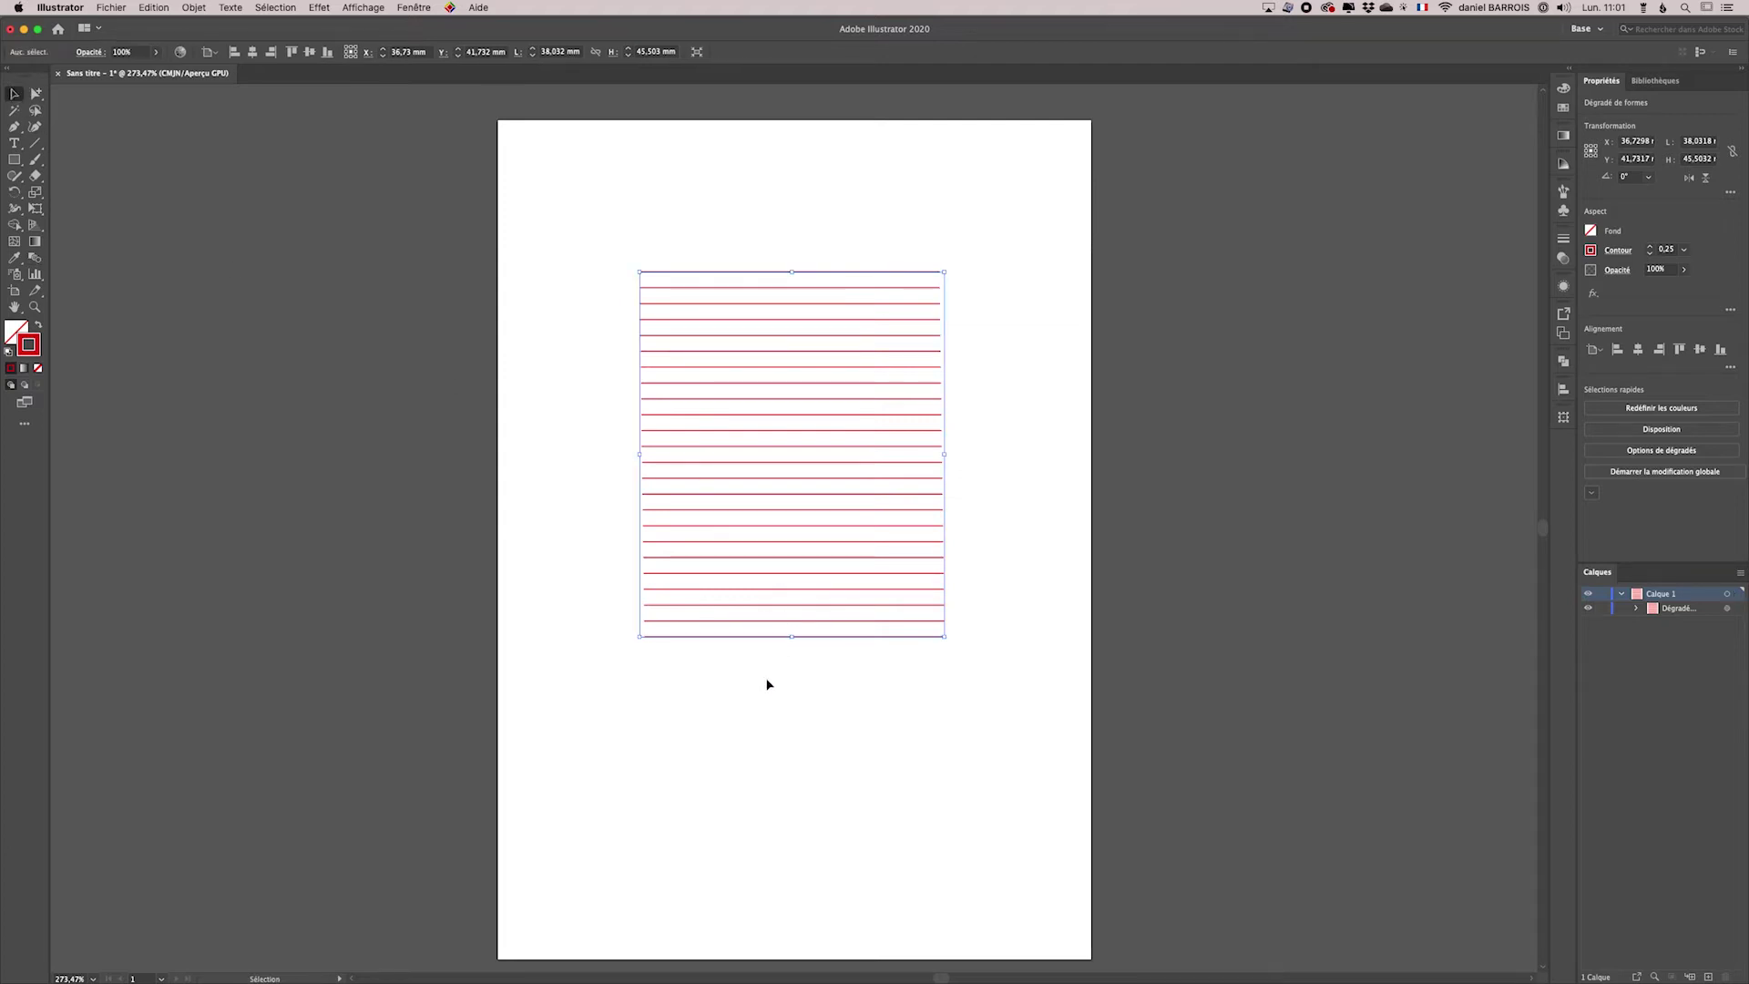
left_click(752, 637)
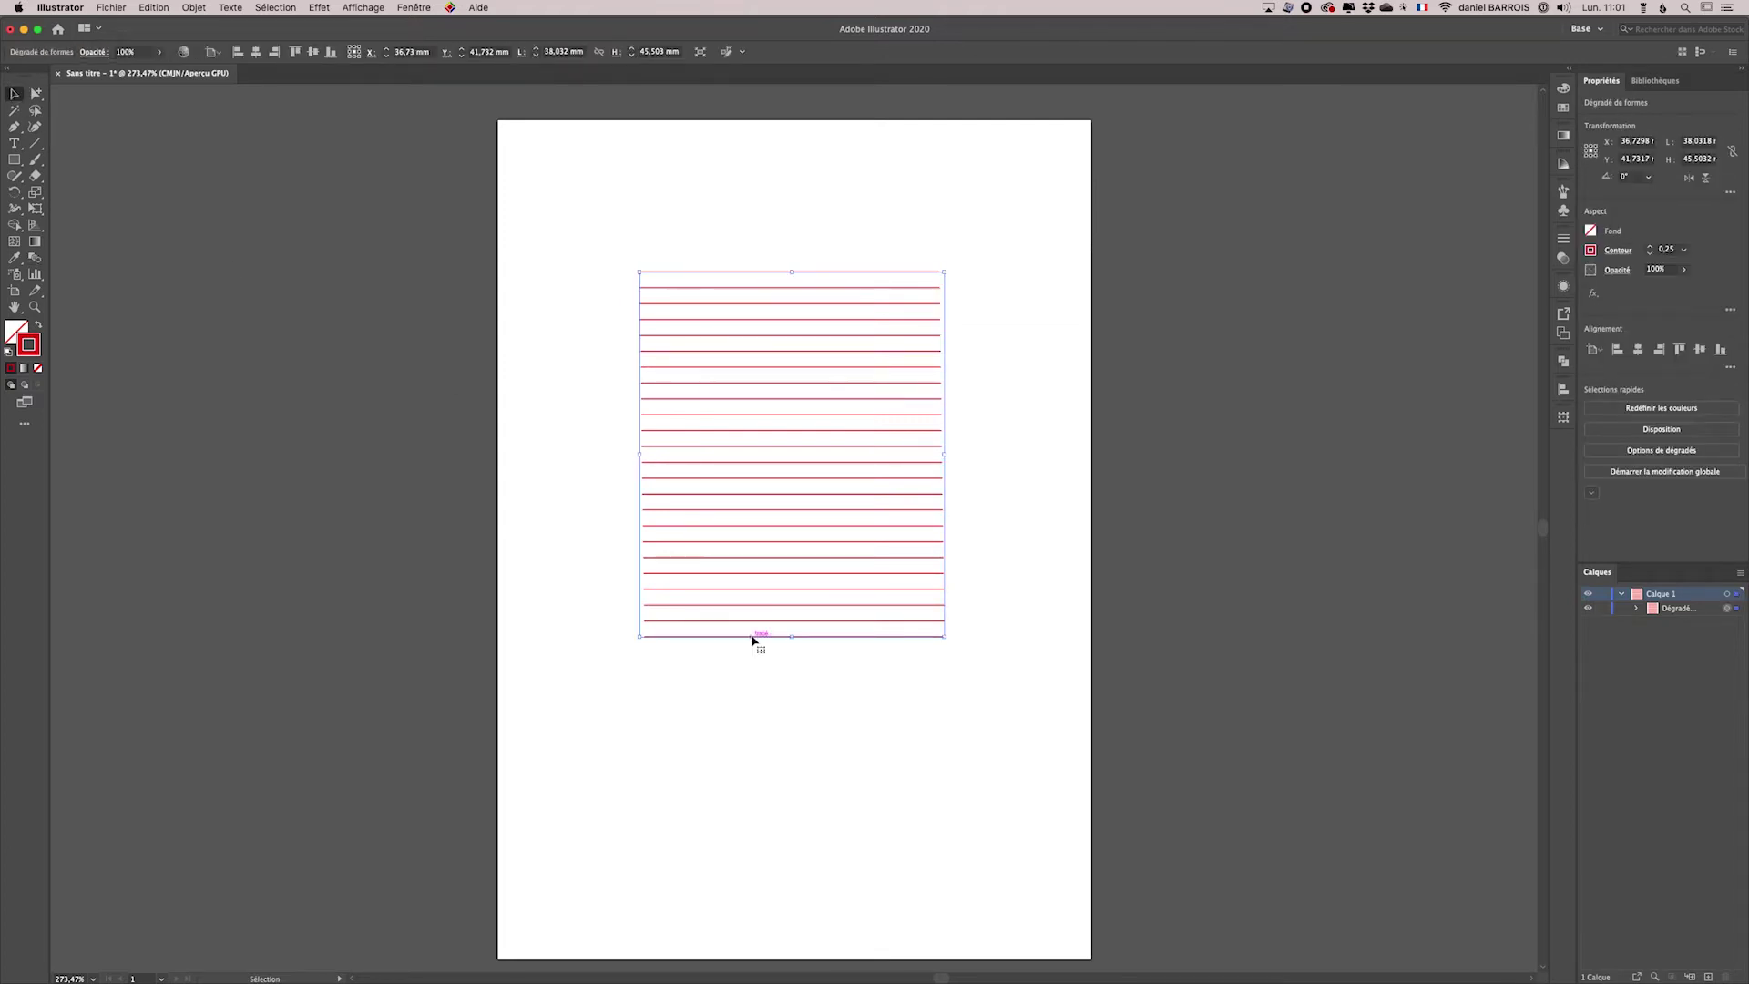
left_click(744, 689)
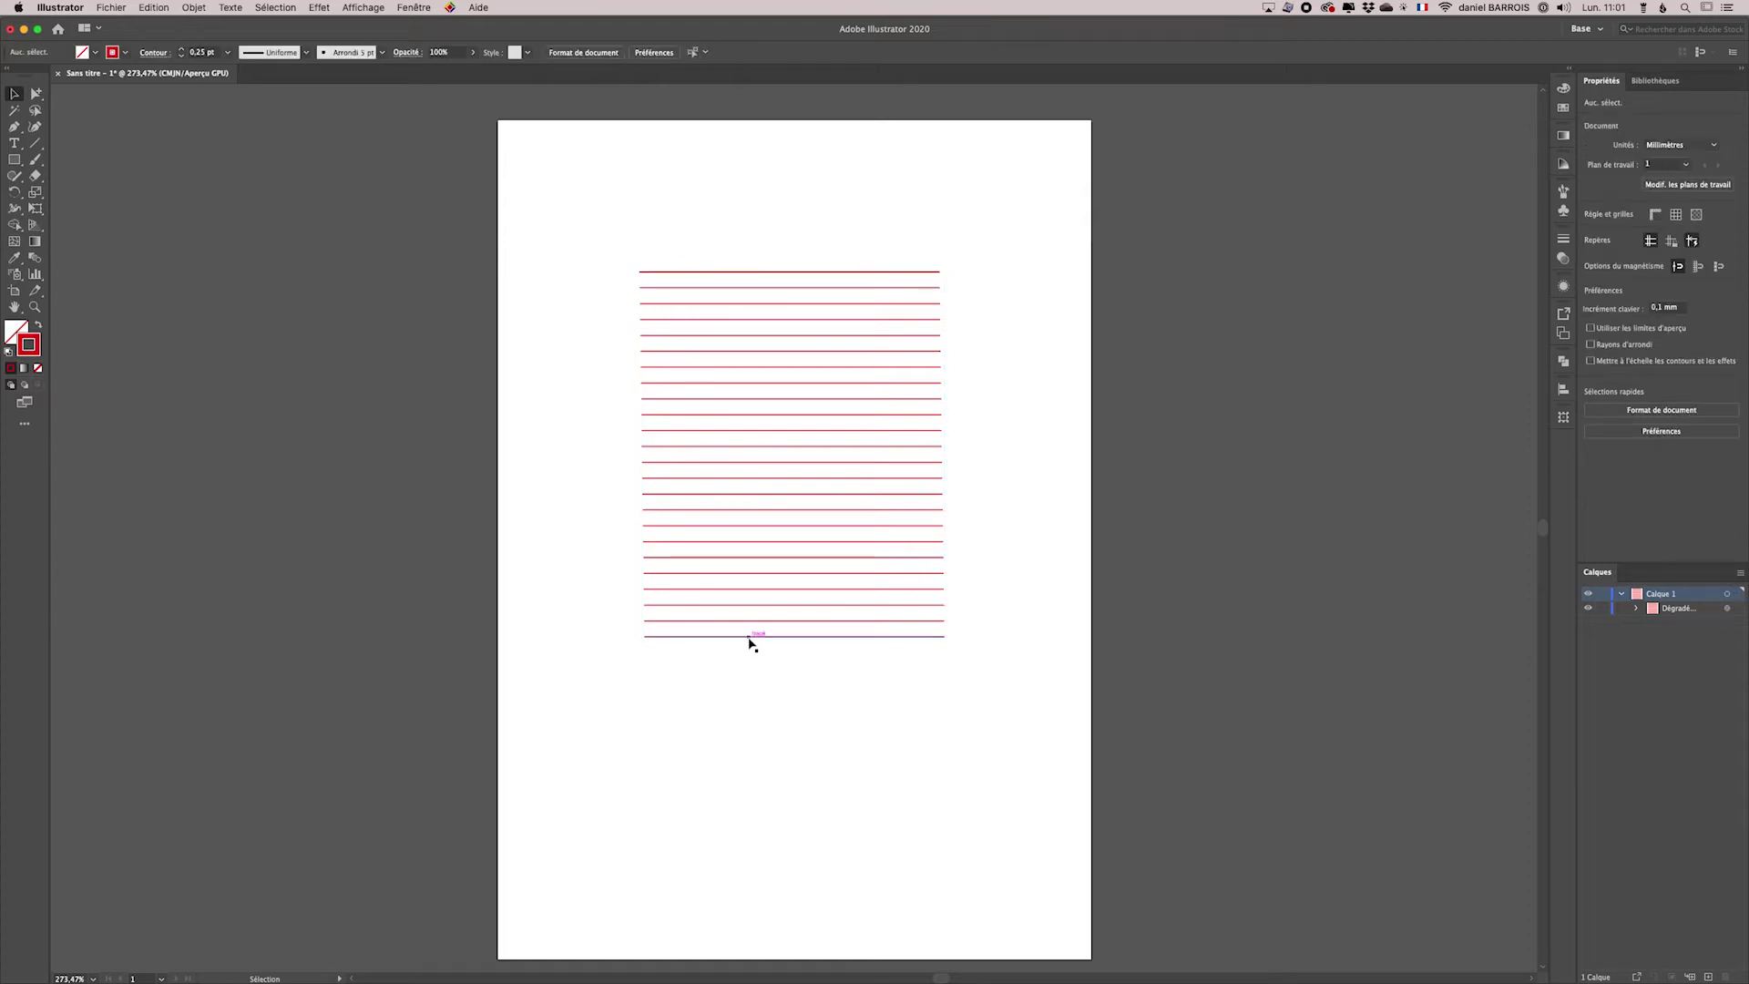
left_click(749, 637)
key("Delete")
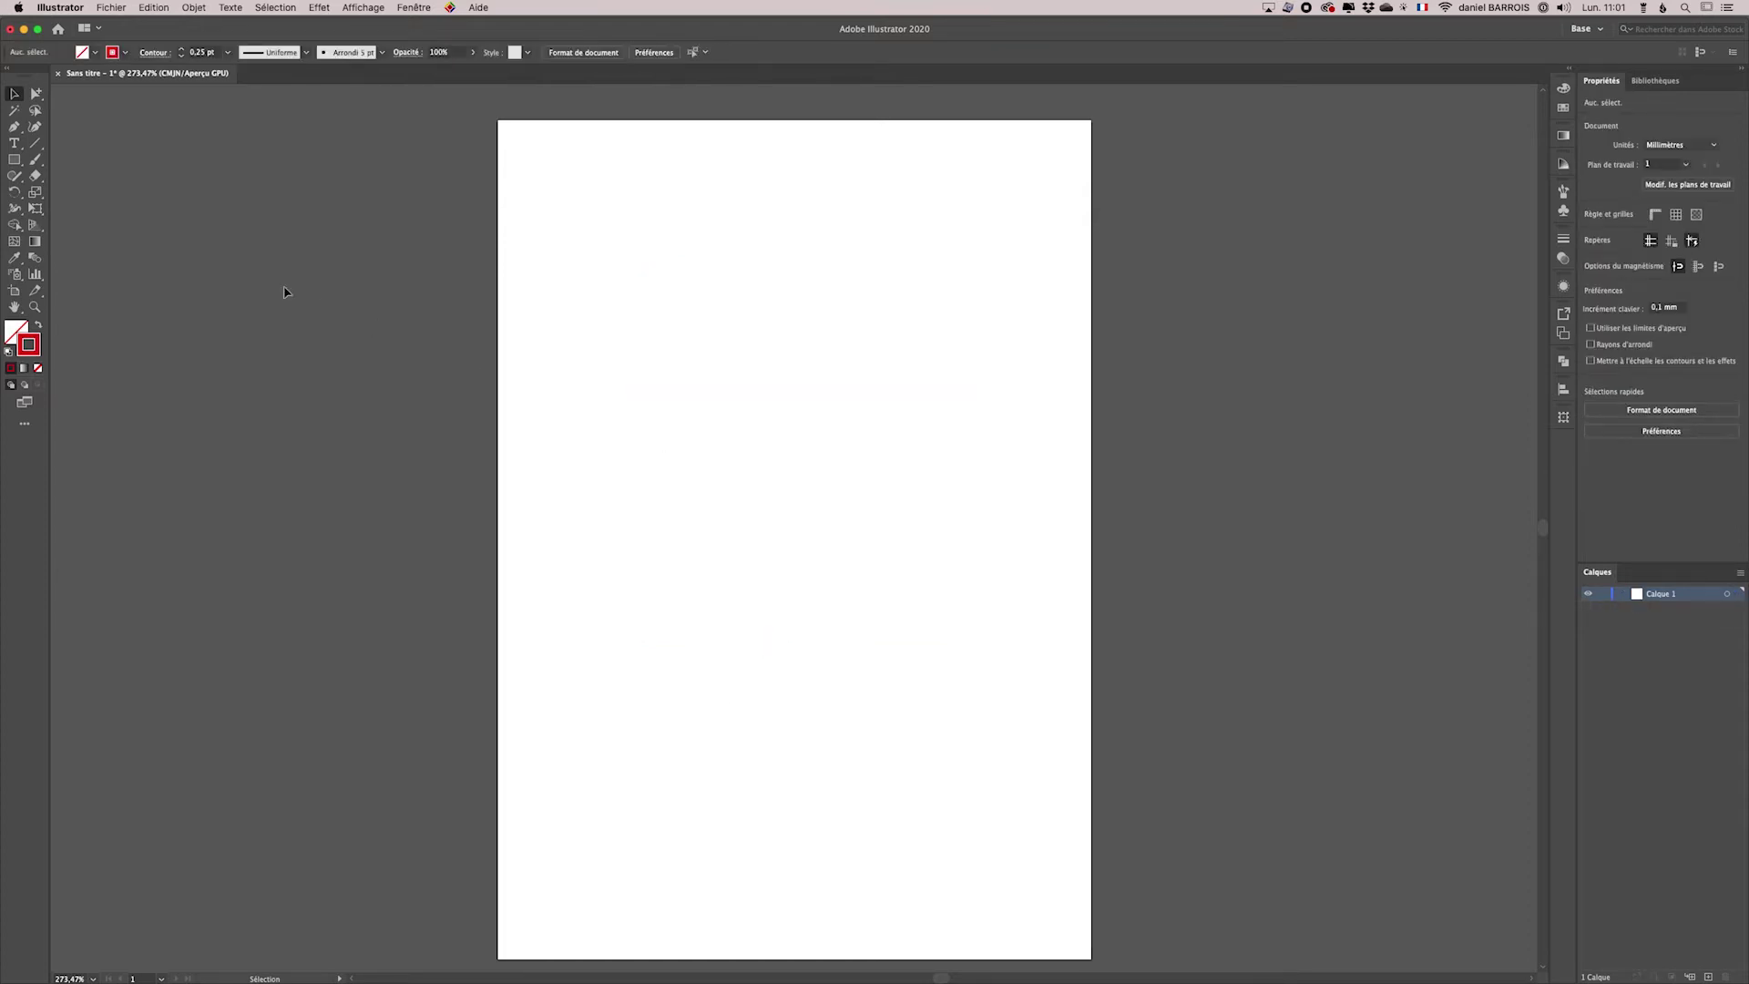
Draw a horizontal line about 37.7 mm long in the page's upper part and start a Transform effect on it
left_click(34, 144)
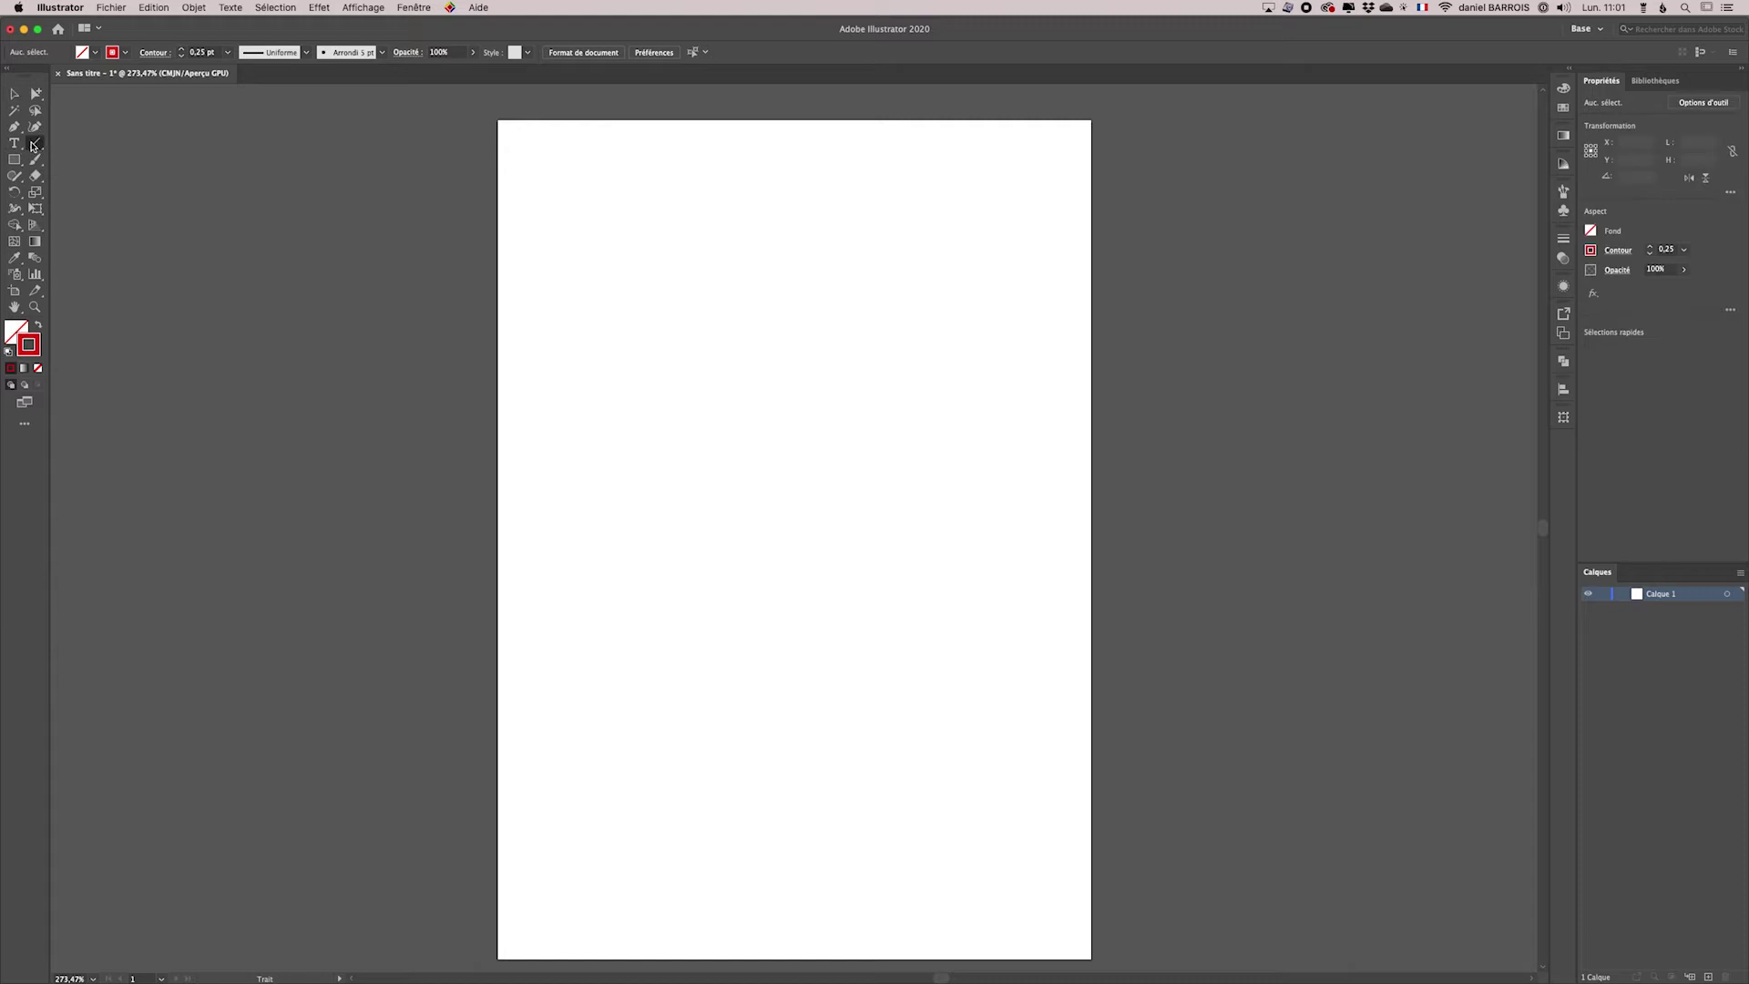
left_click_drag(631, 276, 933, 276)
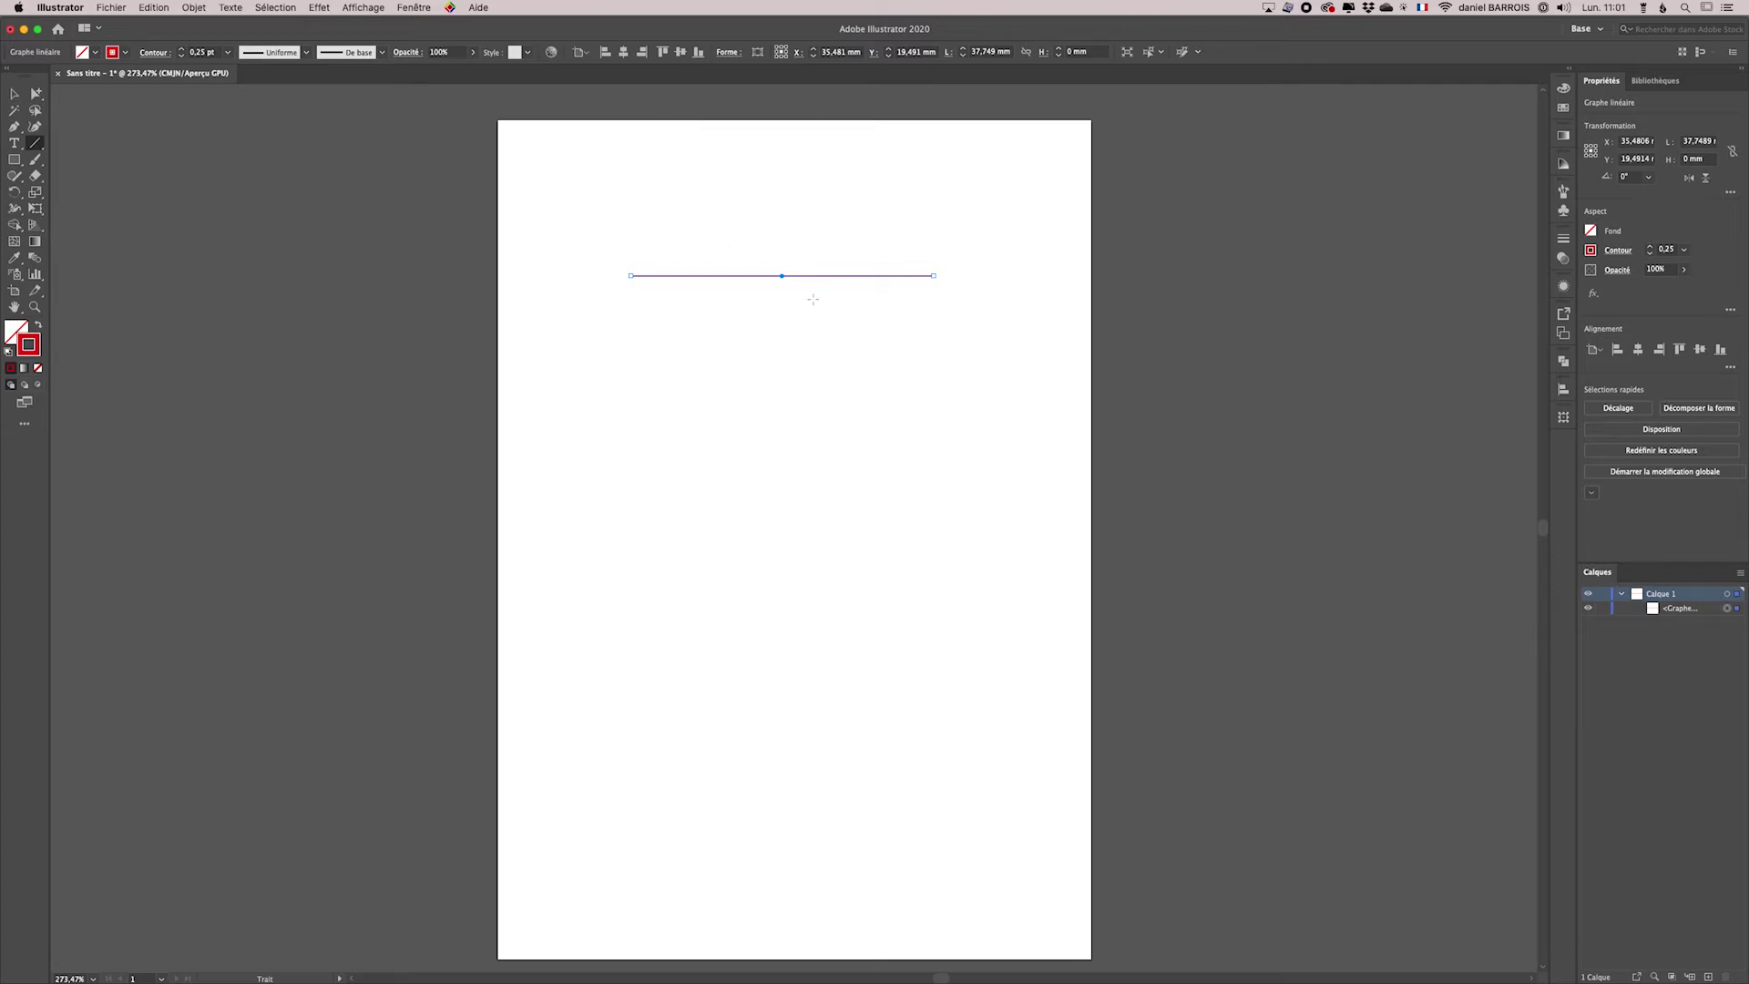
left_click(317, 8)
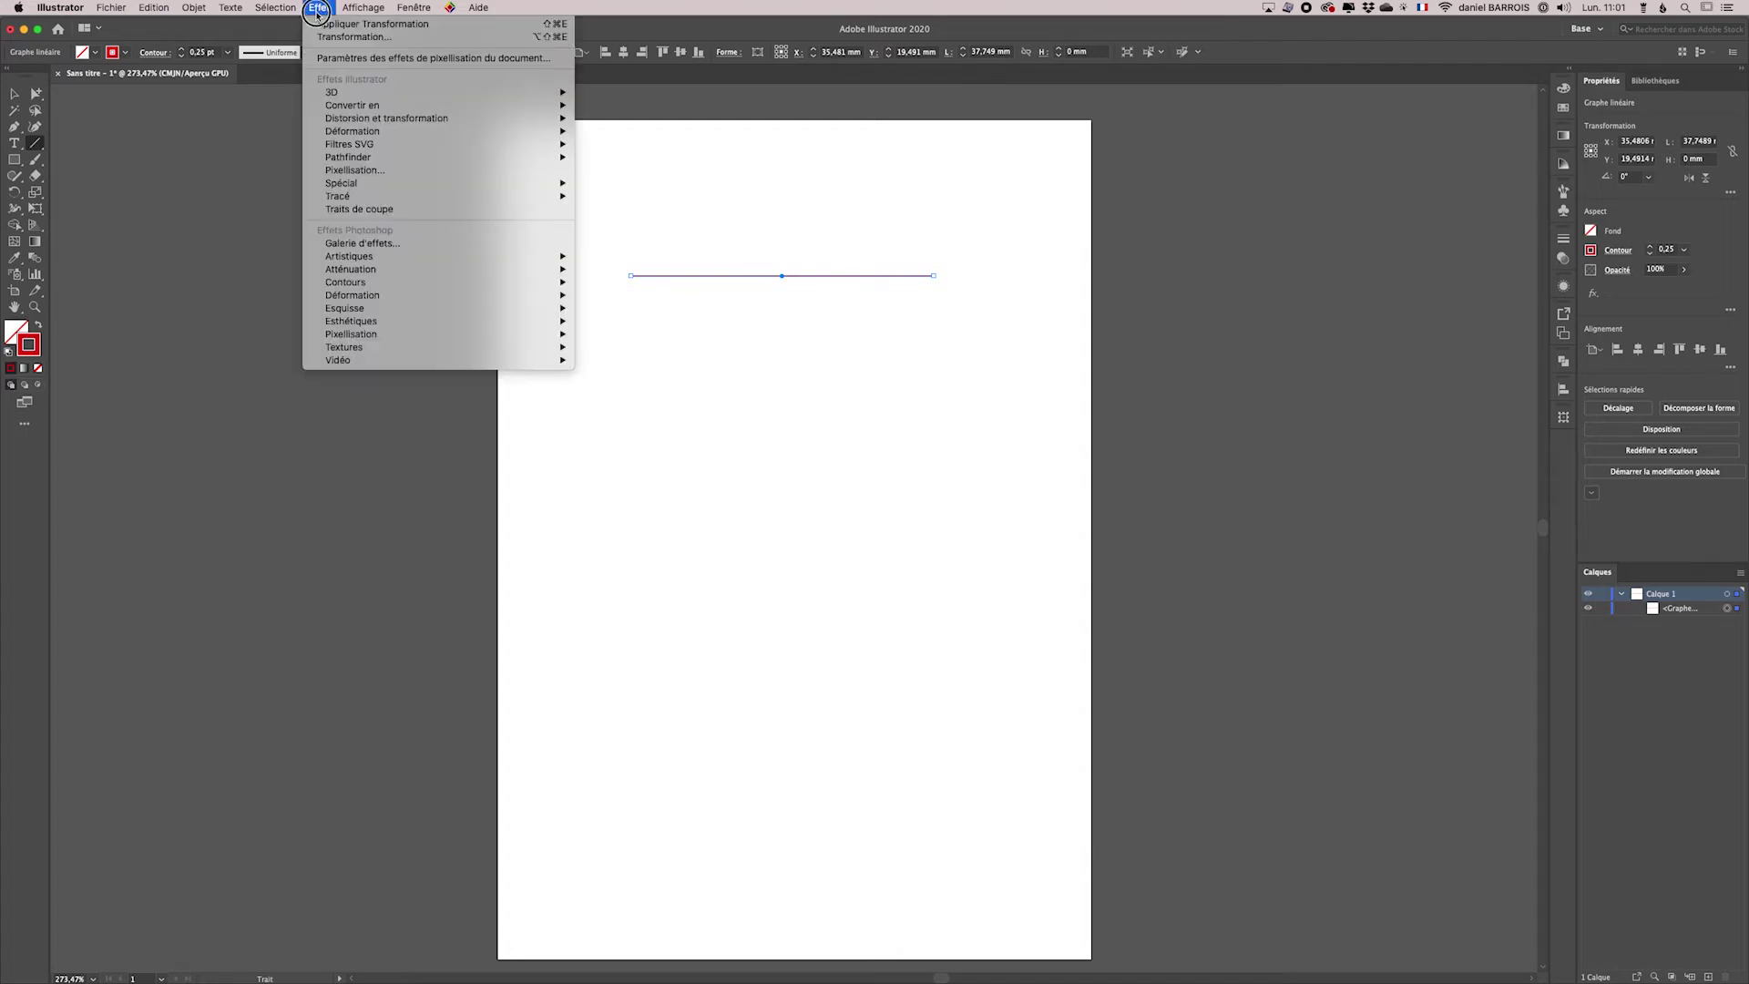
mouse_move(335, 122)
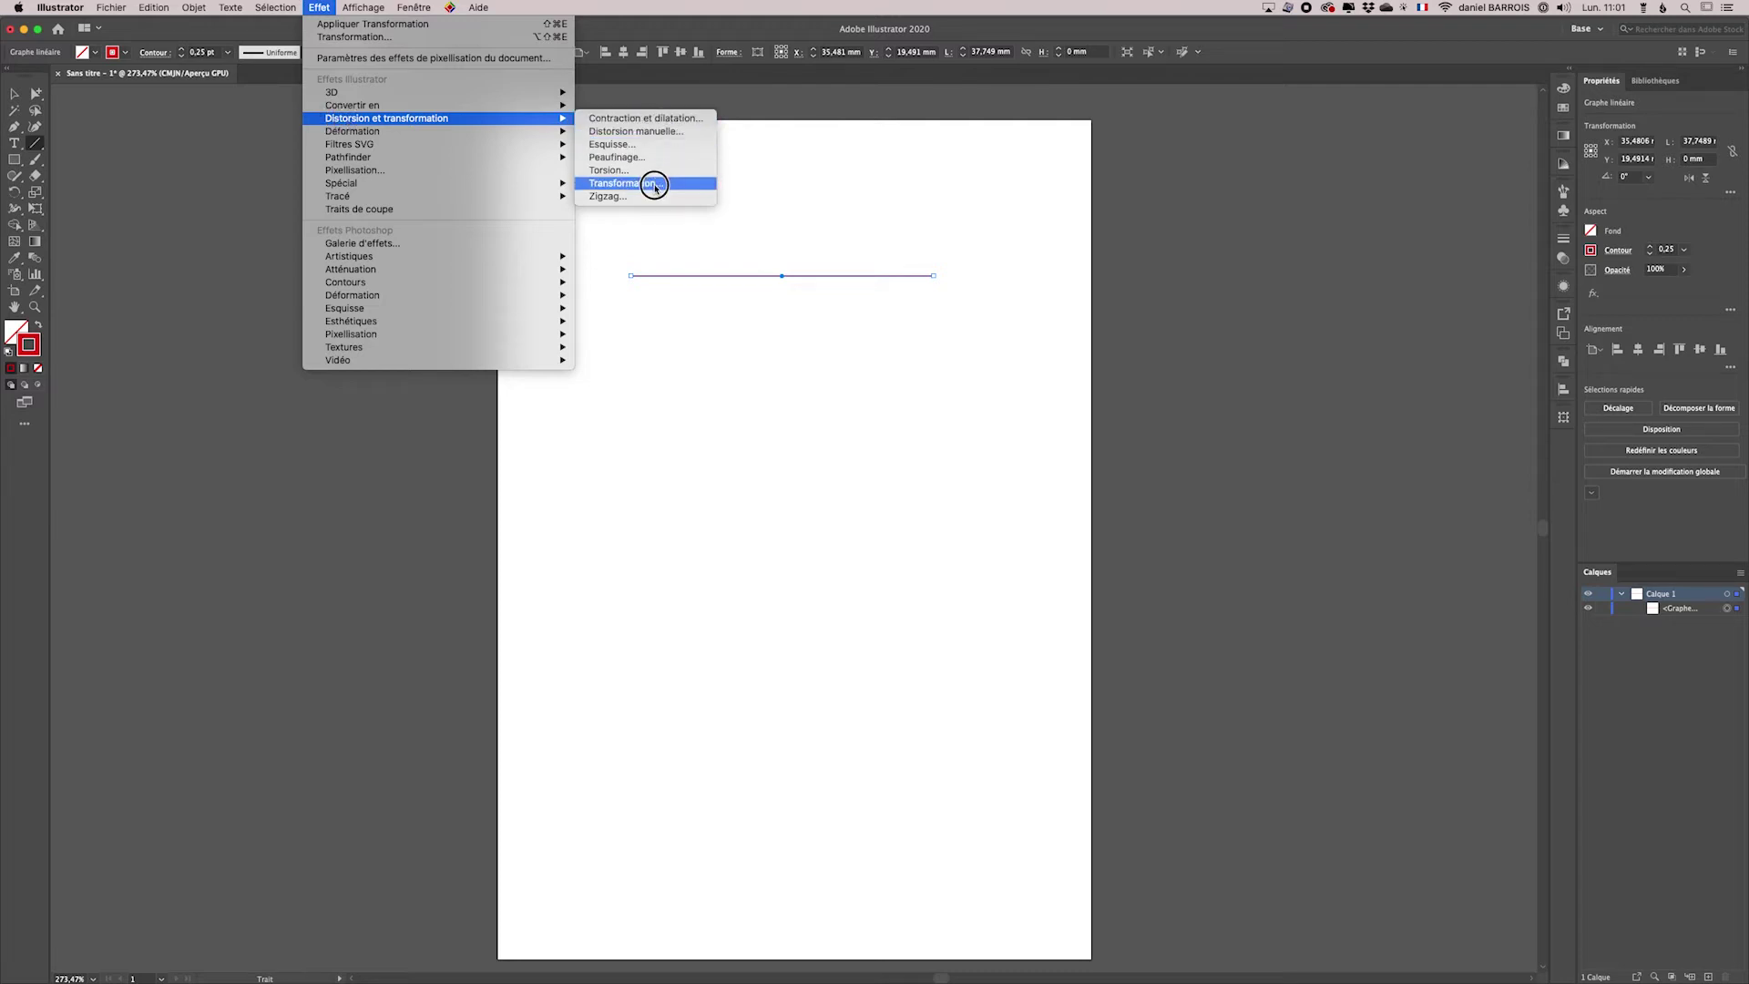
left_click(622, 183)
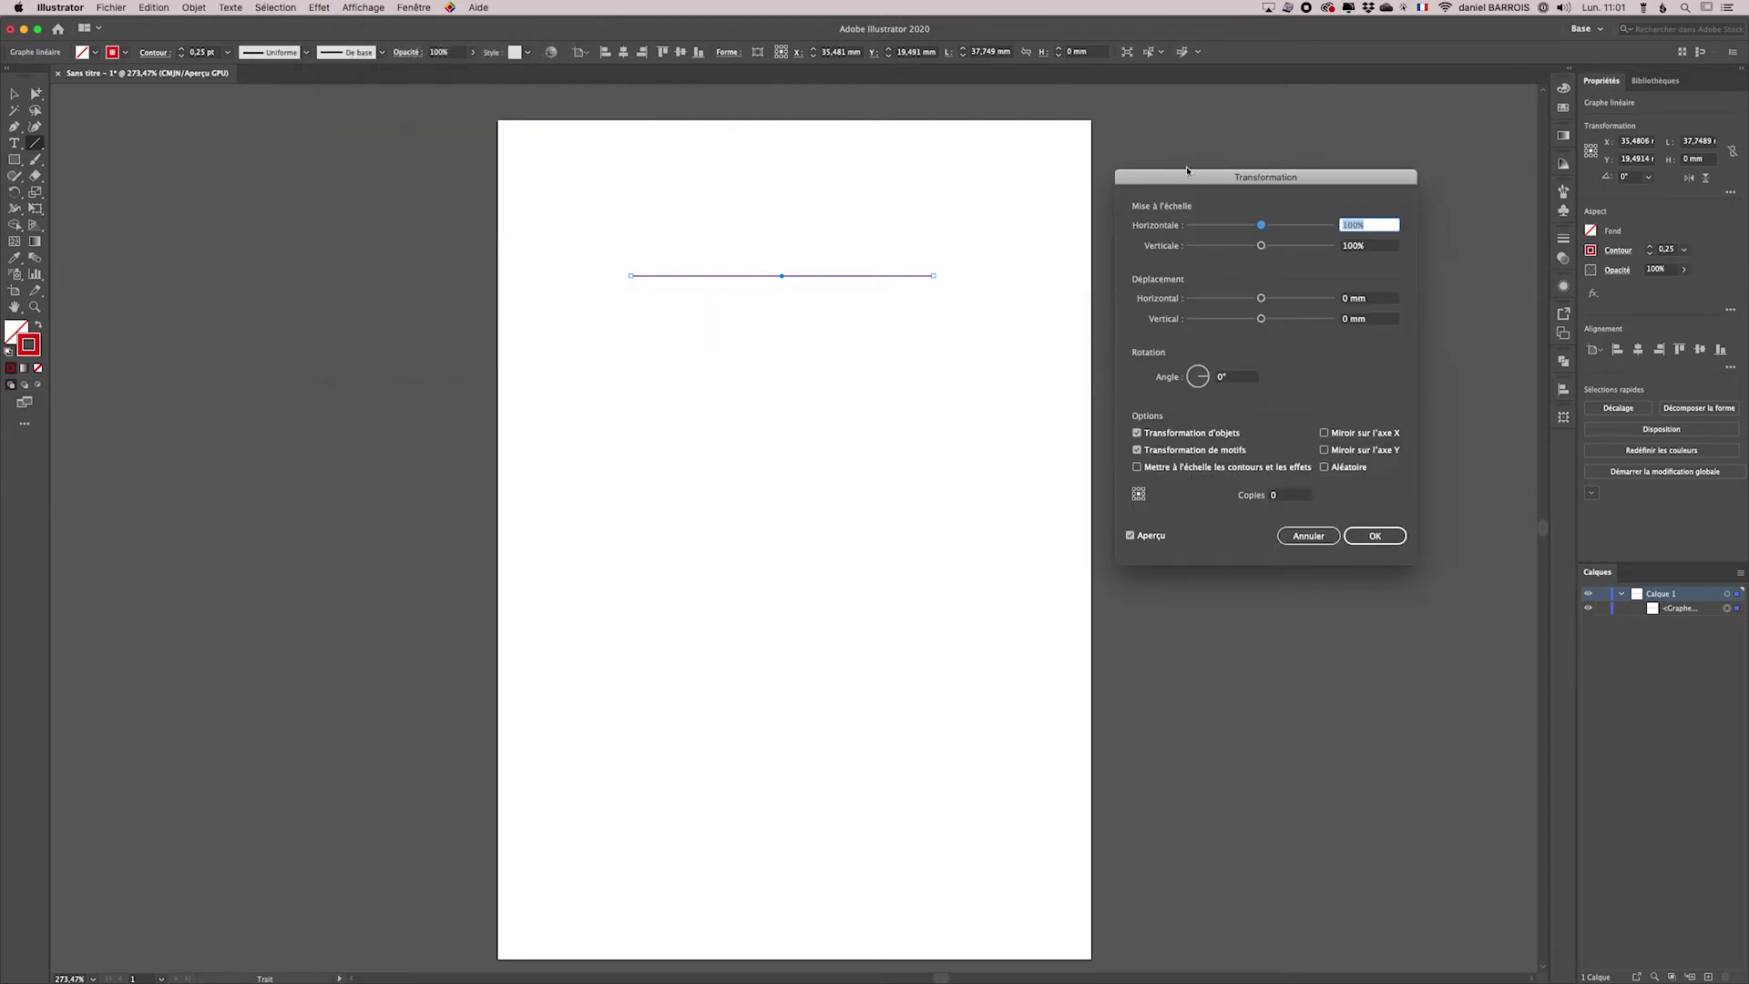
Set the Transform effect to 20 copies with a top-centre reference point, keeping the preview on
left_click_drag(1193, 179, 1192, 143)
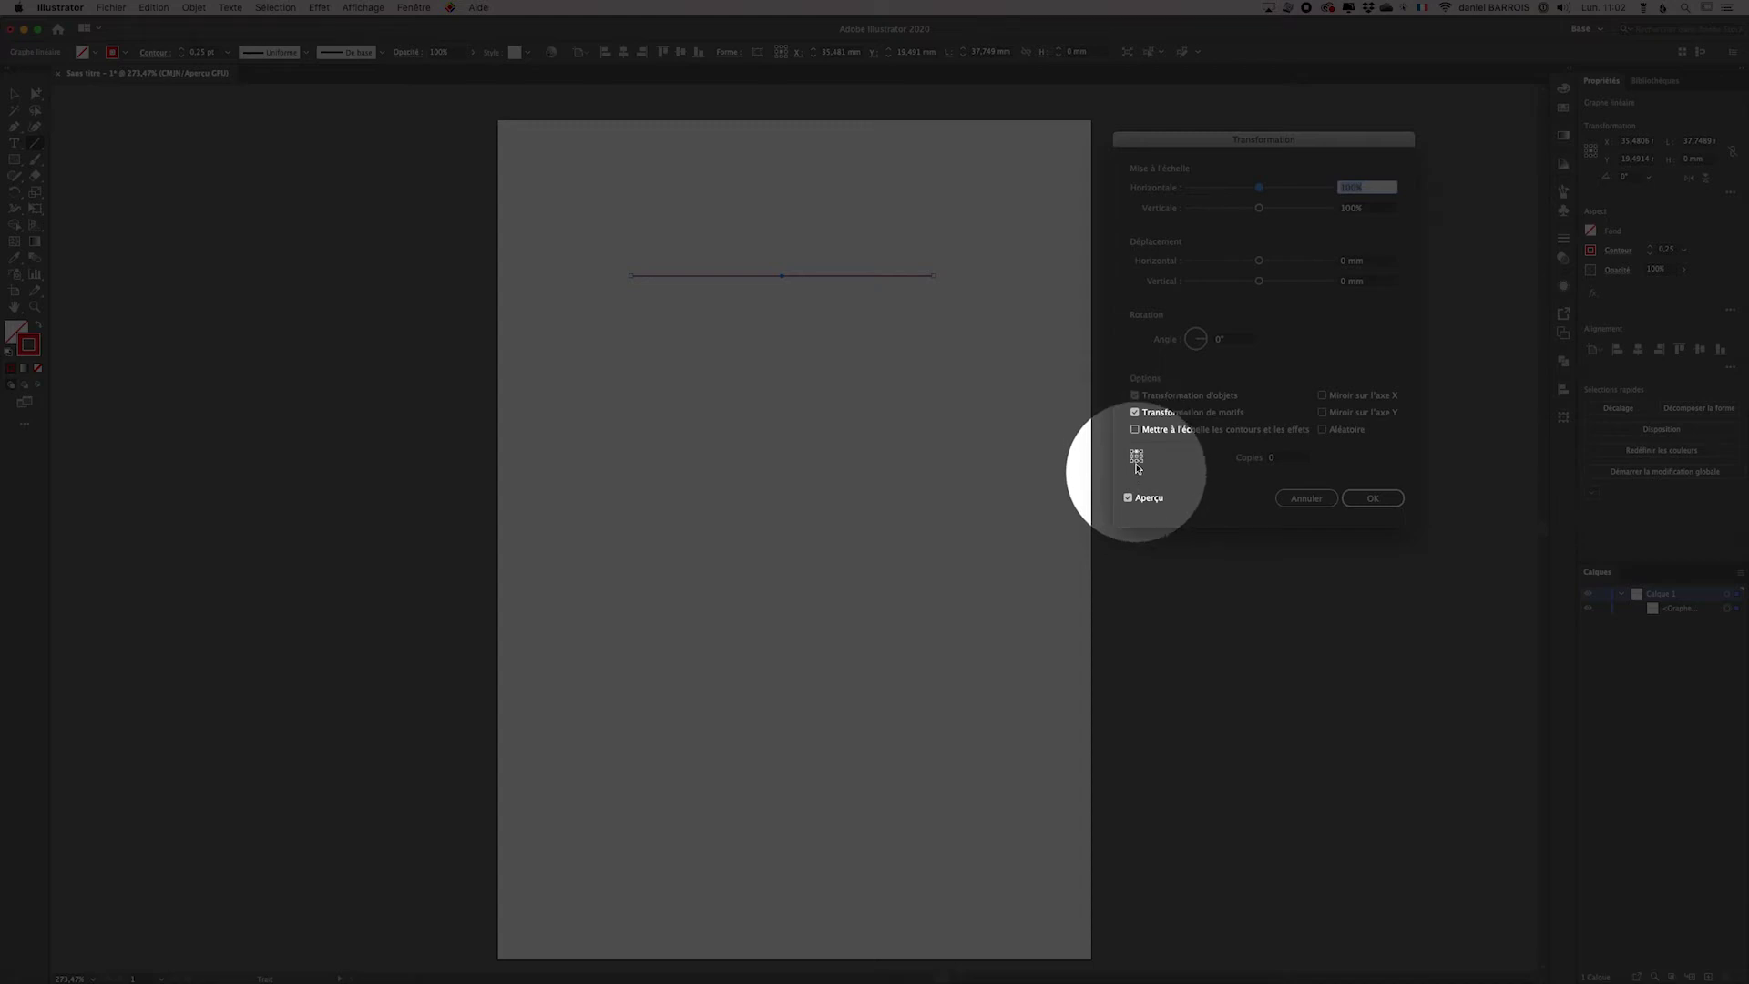
type("@")
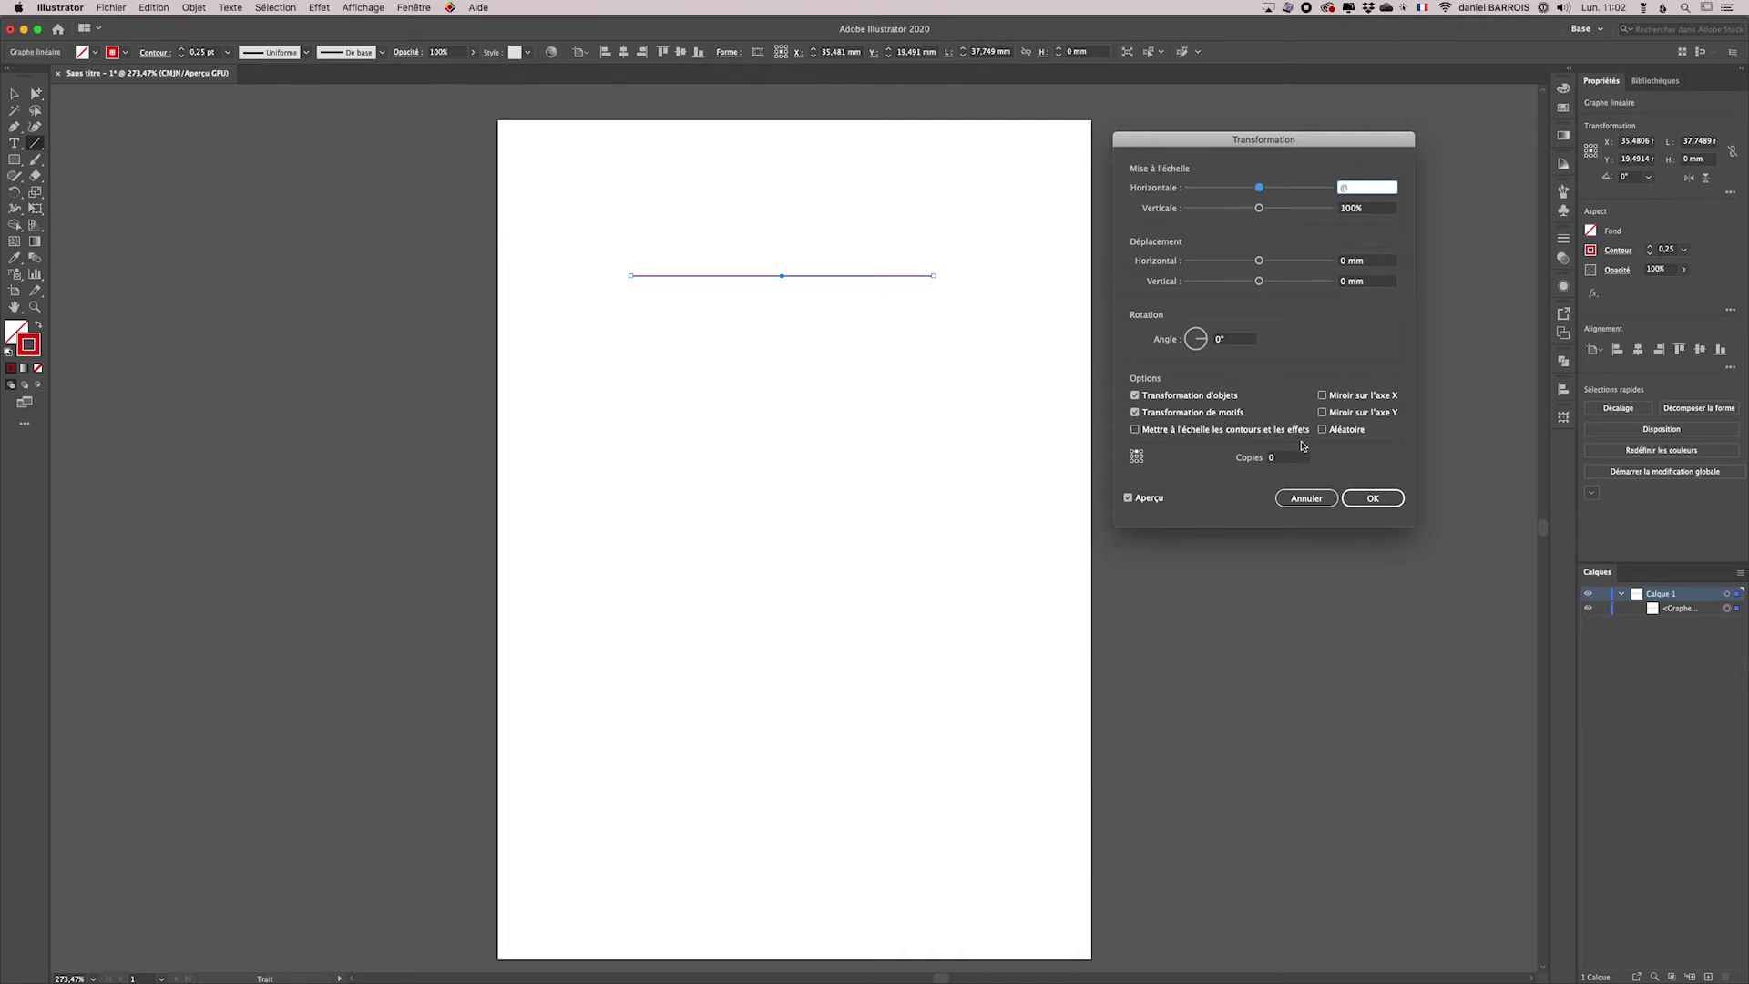
left_click(1277, 459)
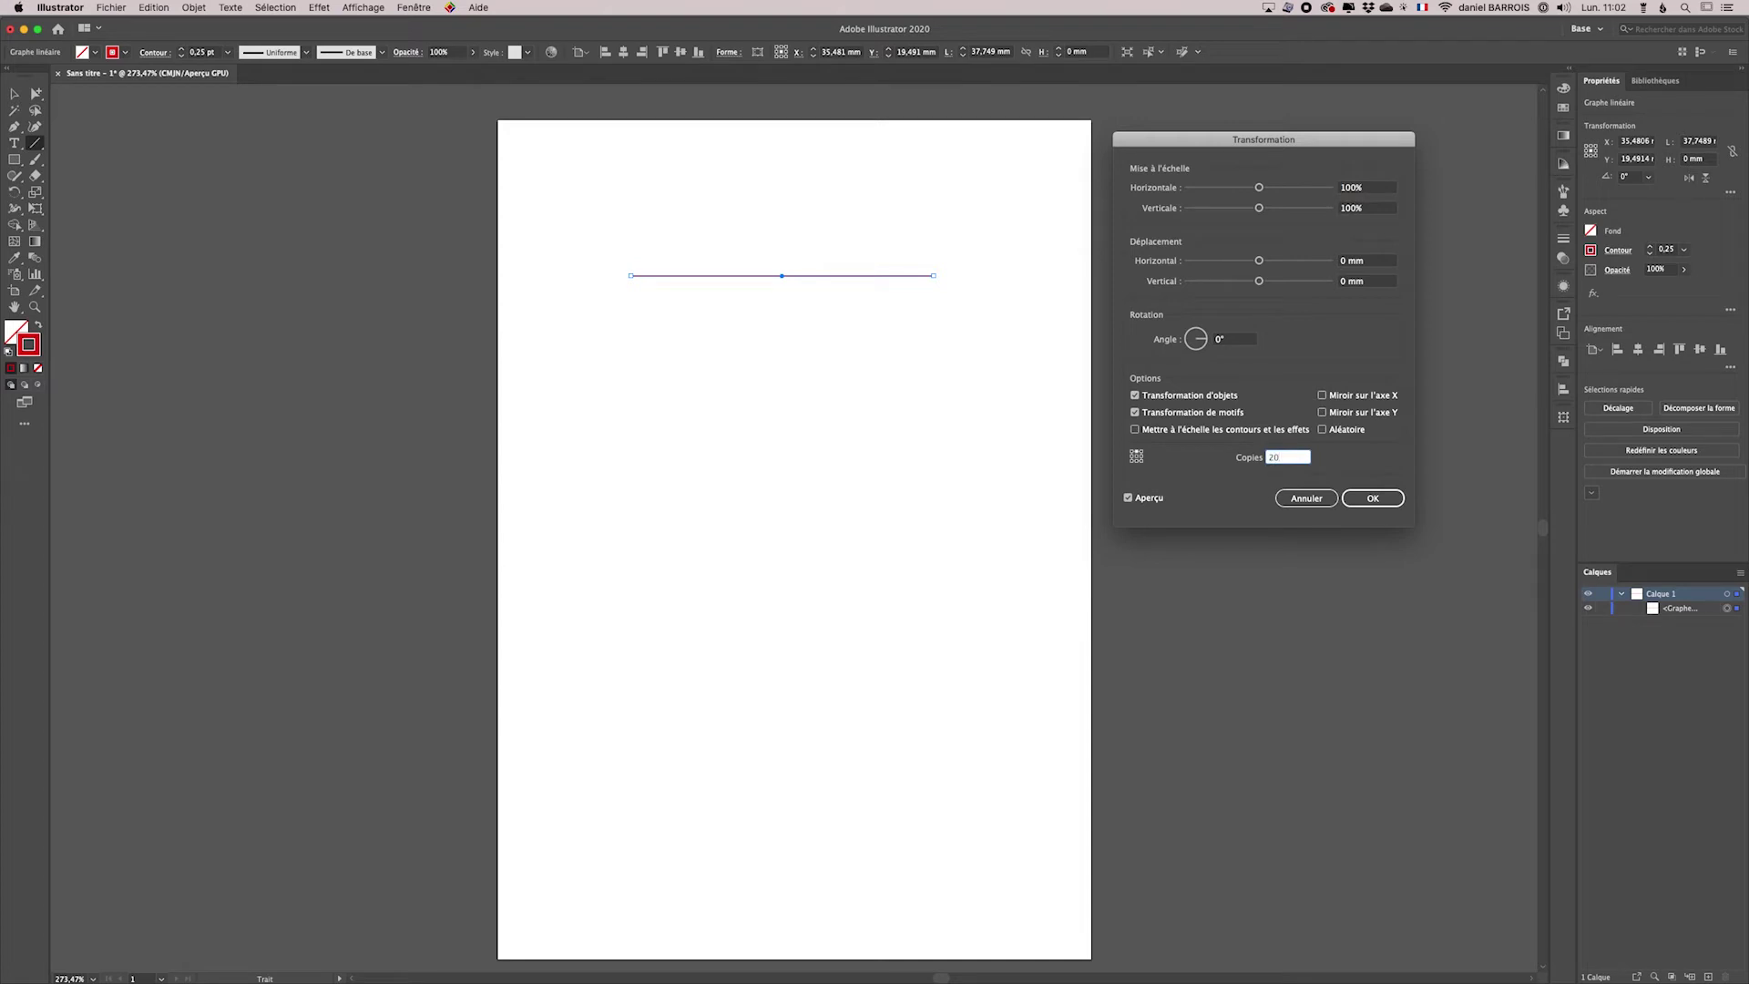
key("Tab")
Set the Transform effect's vertical scale to 138% so the line copies spread out downward
left_click(1366, 208)
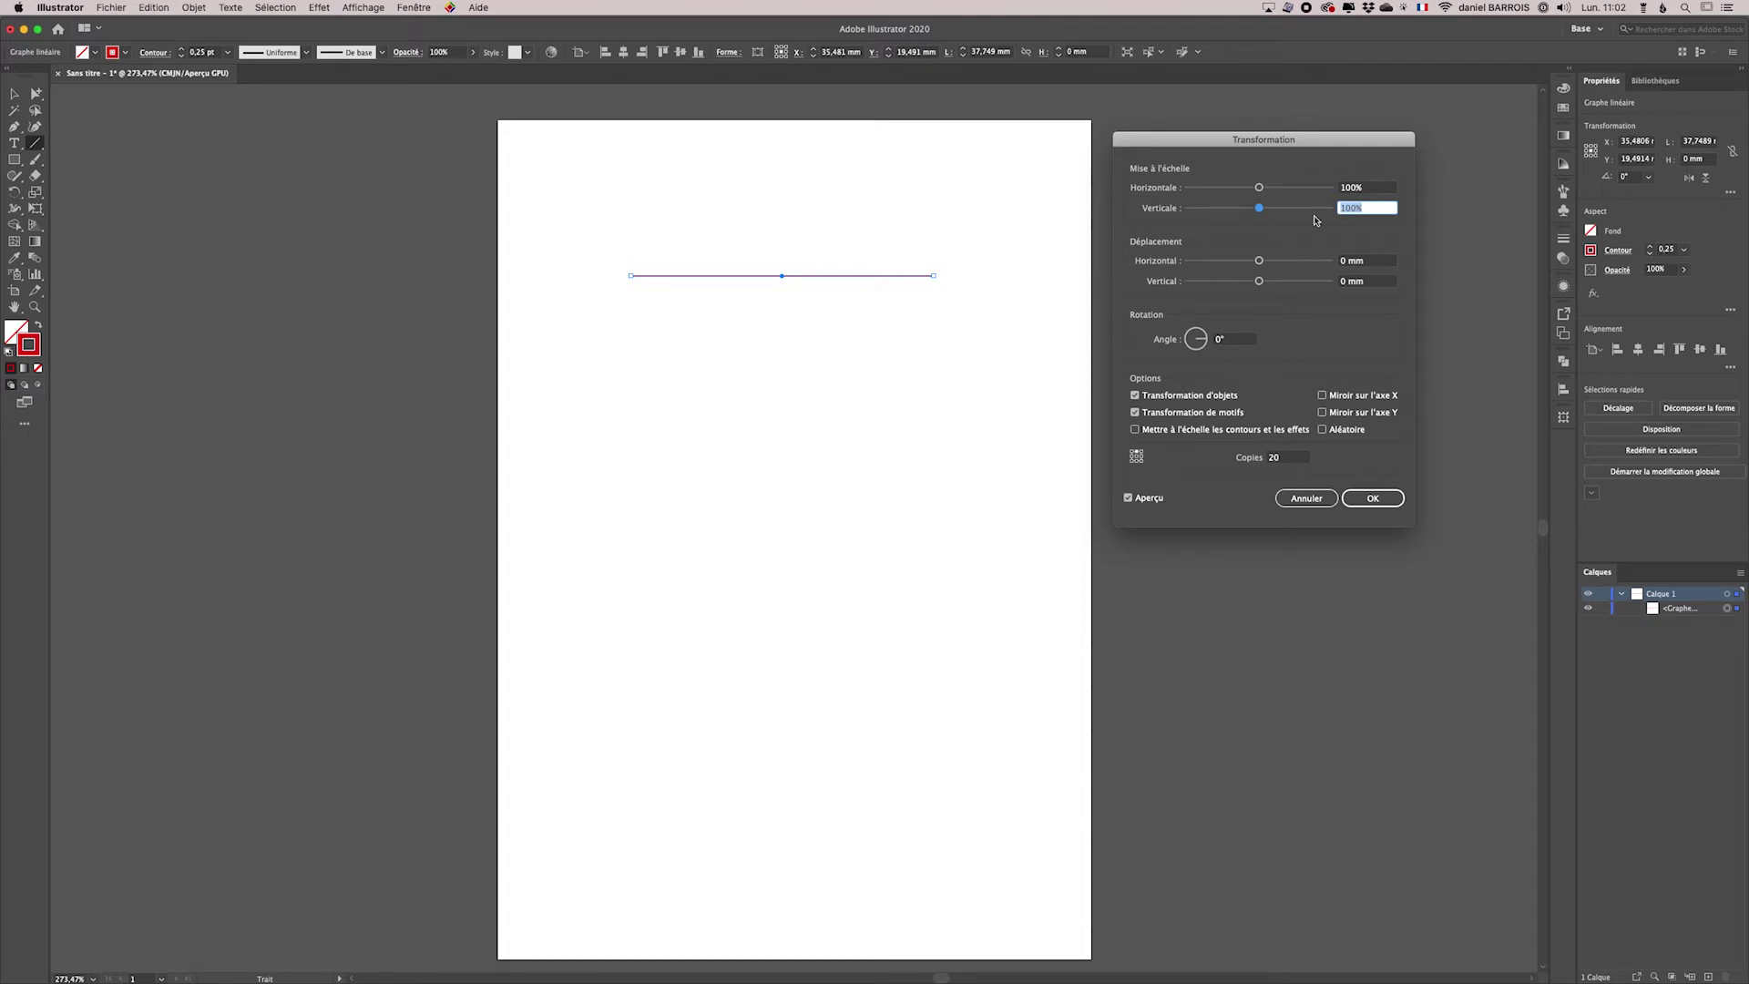
key("Down")
key("Up")
key("Up")
key("Up")
key("Up")
key("Up")
key("Up")
key("Up")
key("Up")
key("Up")
key("Up")
key("Up")
key("Up")
key("Up")
key("Up")
key("Up")
key("Up")
key("Up")
key("Up")
key("Up")
key("Up")
key("Up")
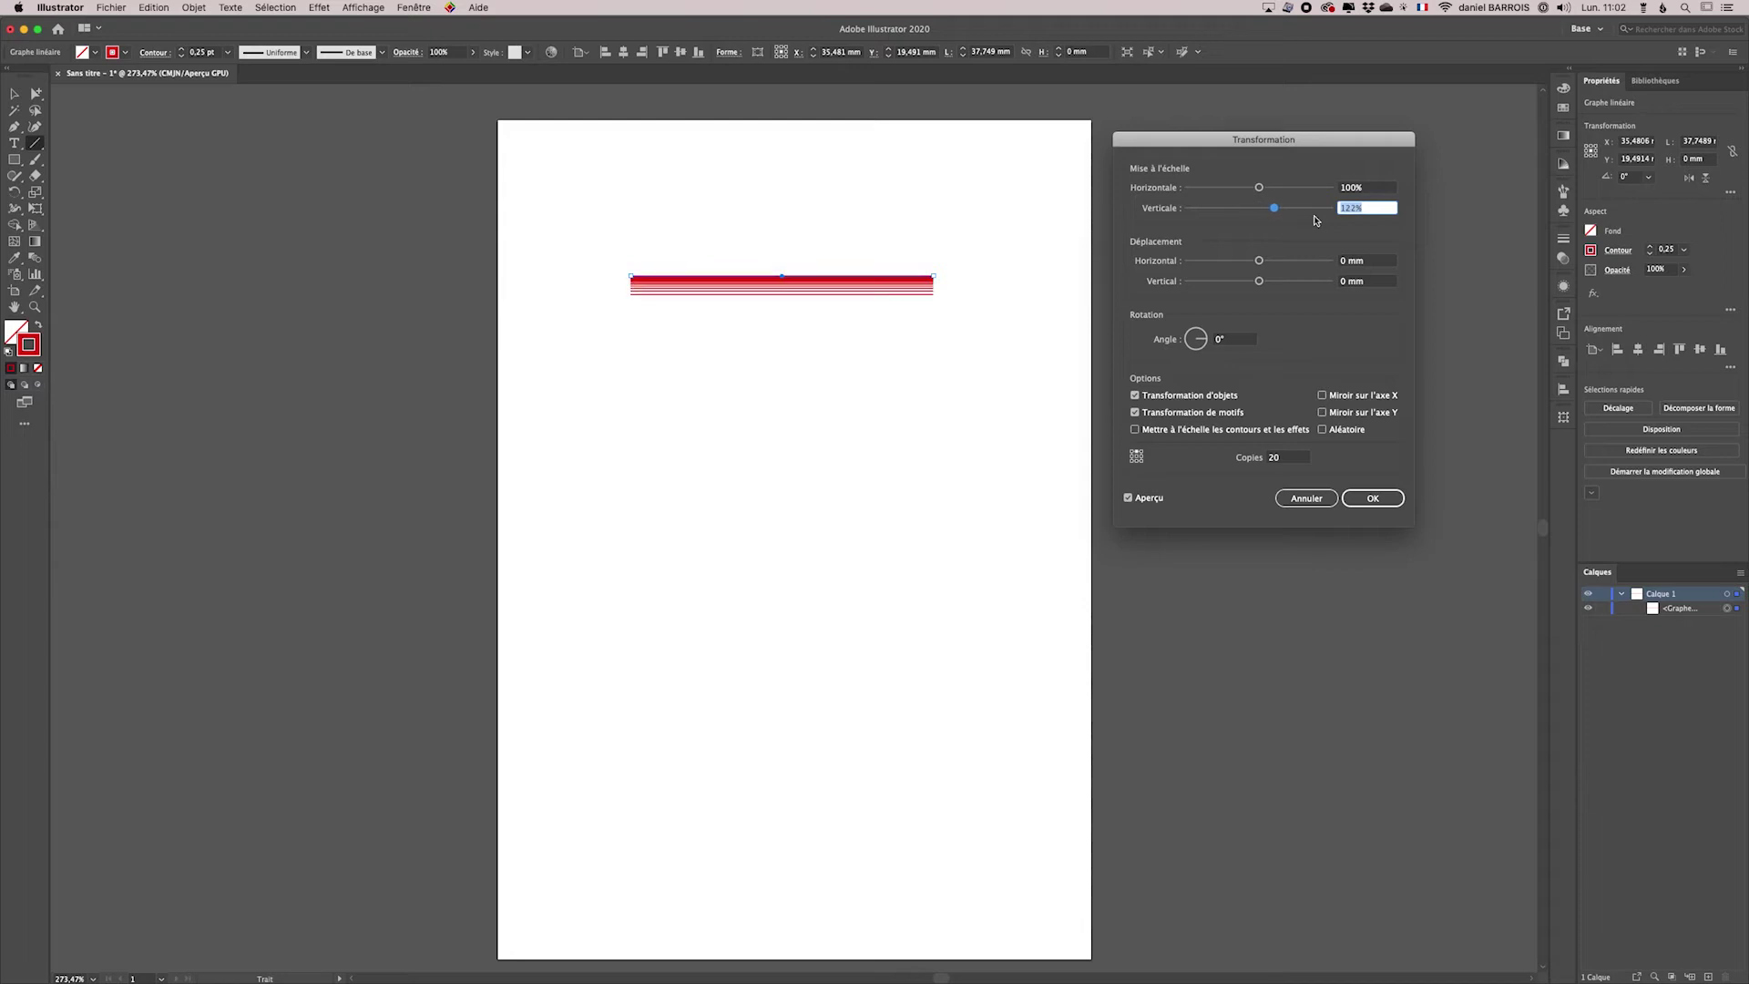
key("Up")
key("Up")
key("Up")
key("Up")
key("Up")
key("Up")
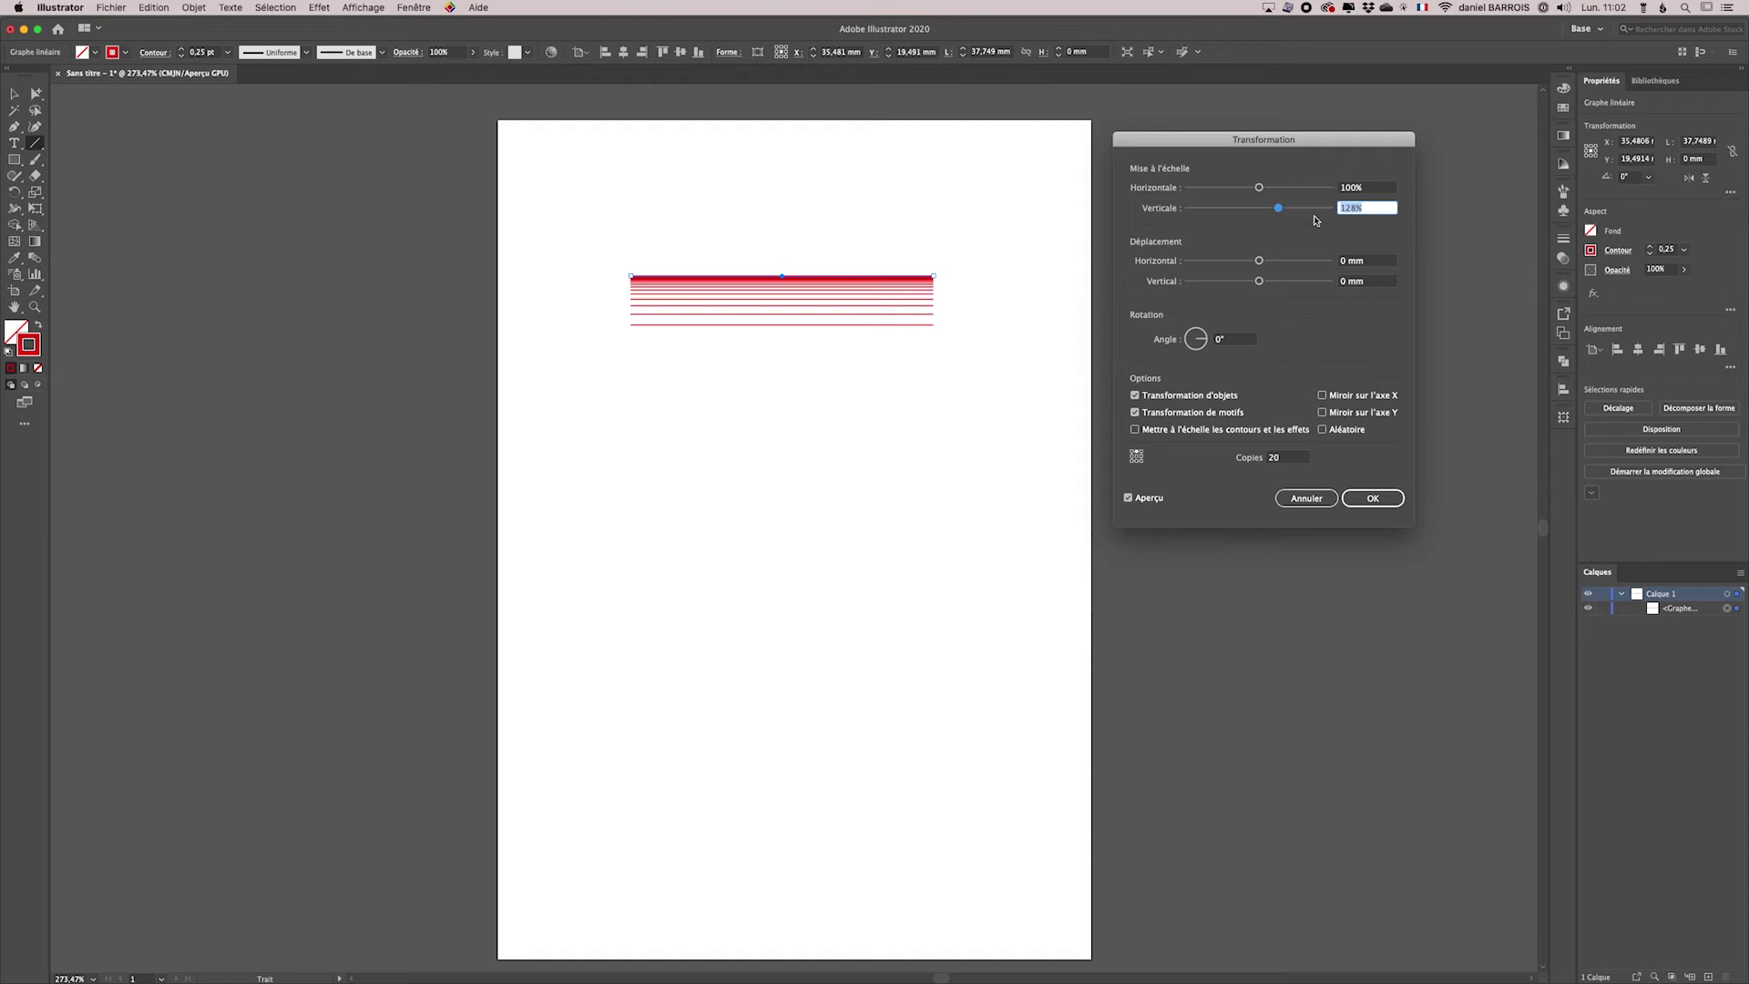
key("Up")
key("Up")
key("Up")
key("Up")
key("Up")
key("Up")
key("Up")
key("Up")
key("Up")
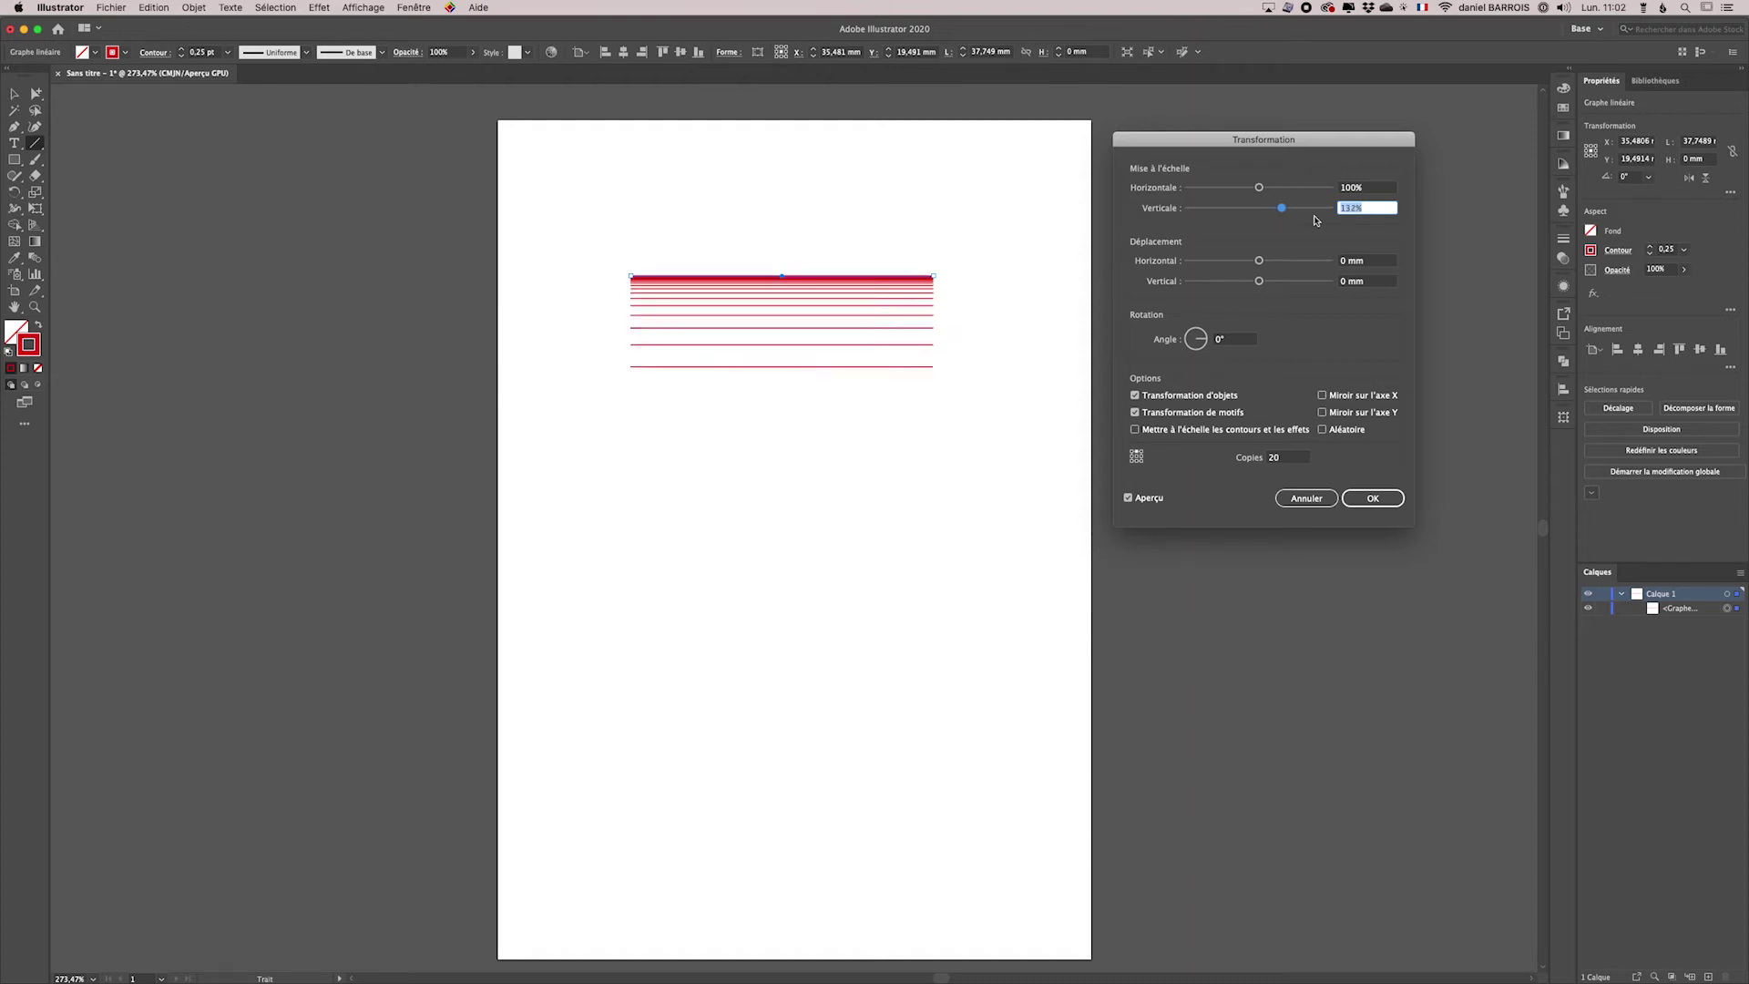
key("Up")
key("Up")
key("Up")
key("Up")
key("Up")
key("Up")
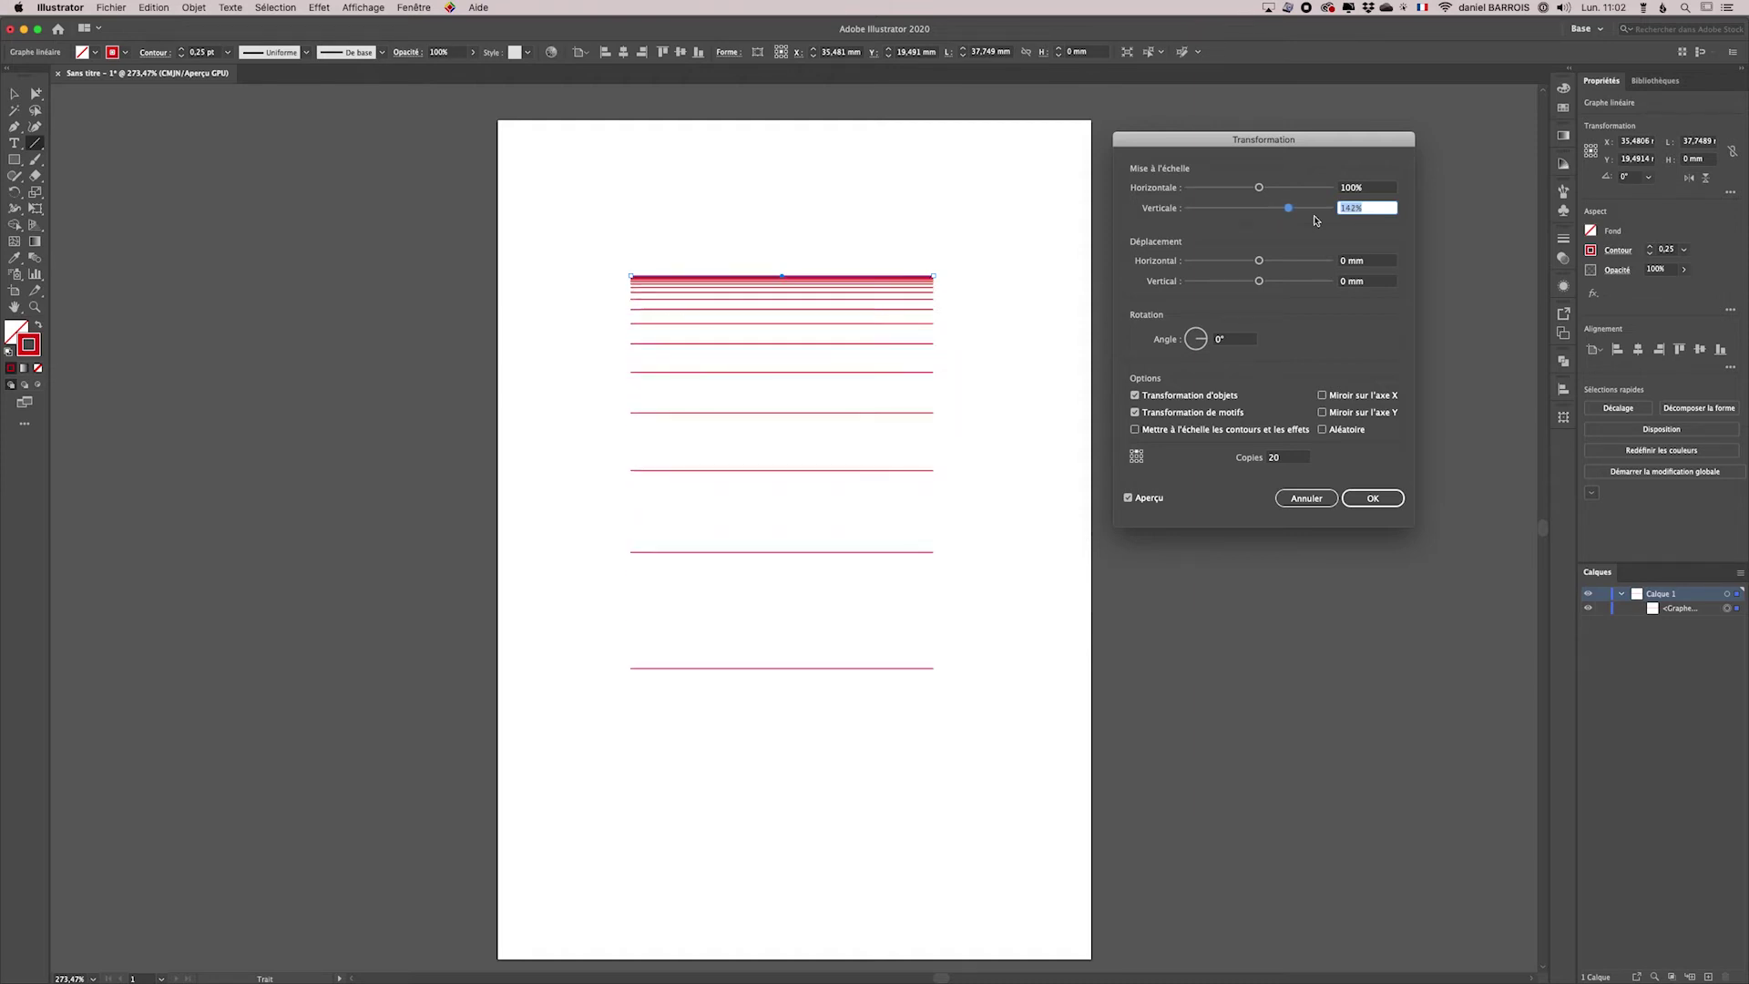
key("Down")
key("Down")
key("Down")
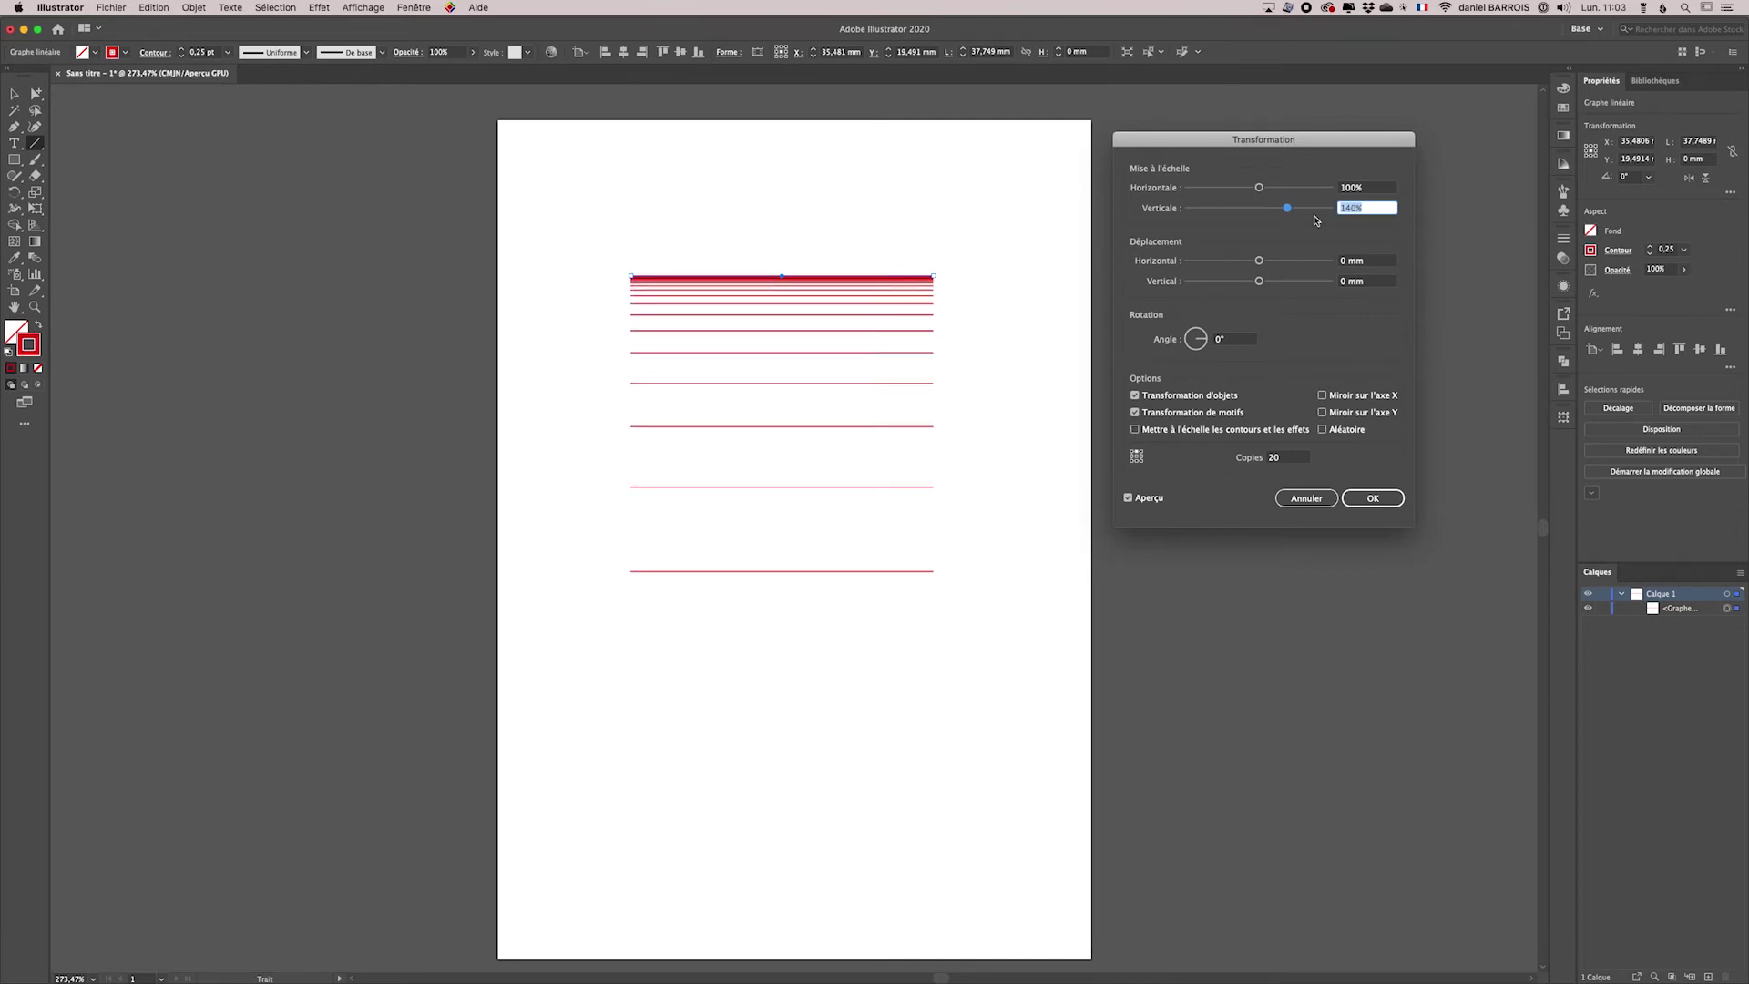
key("Down")
key("Down")
key("Down")
key("Down")
key("Down")
key("Down")
key("Down")
key("Down")
key("Down")
key("Down")
key("Down")
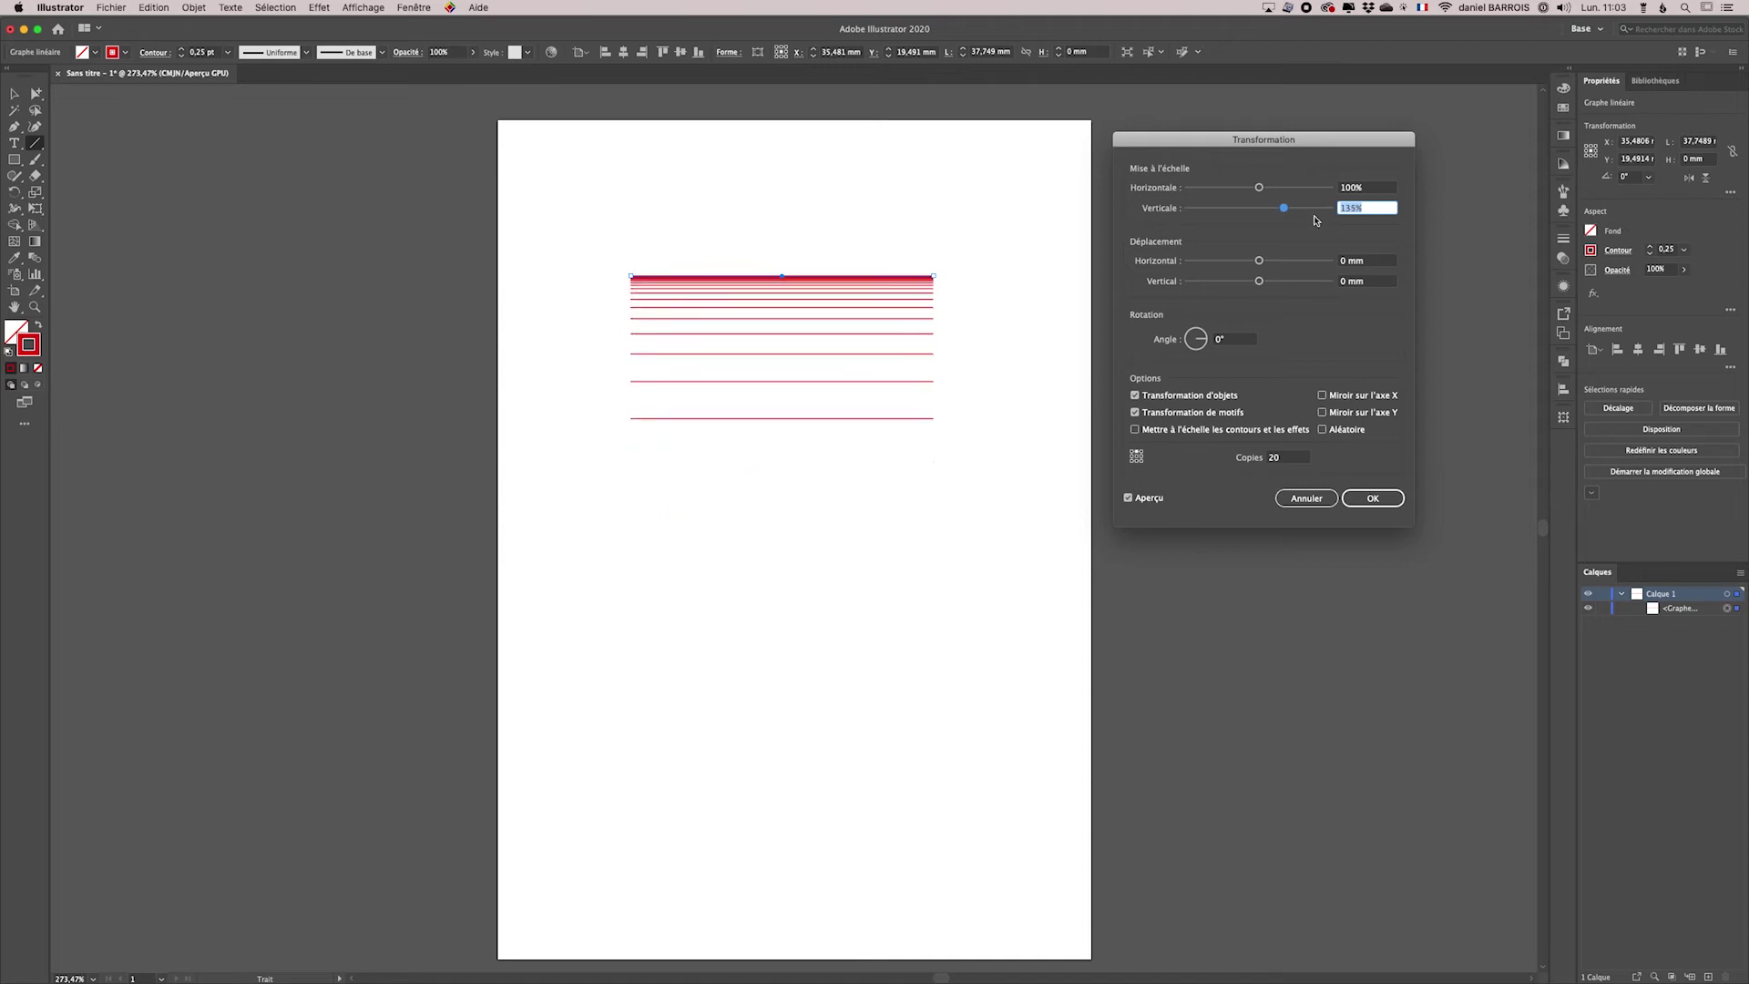
key("Down")
key("Down")
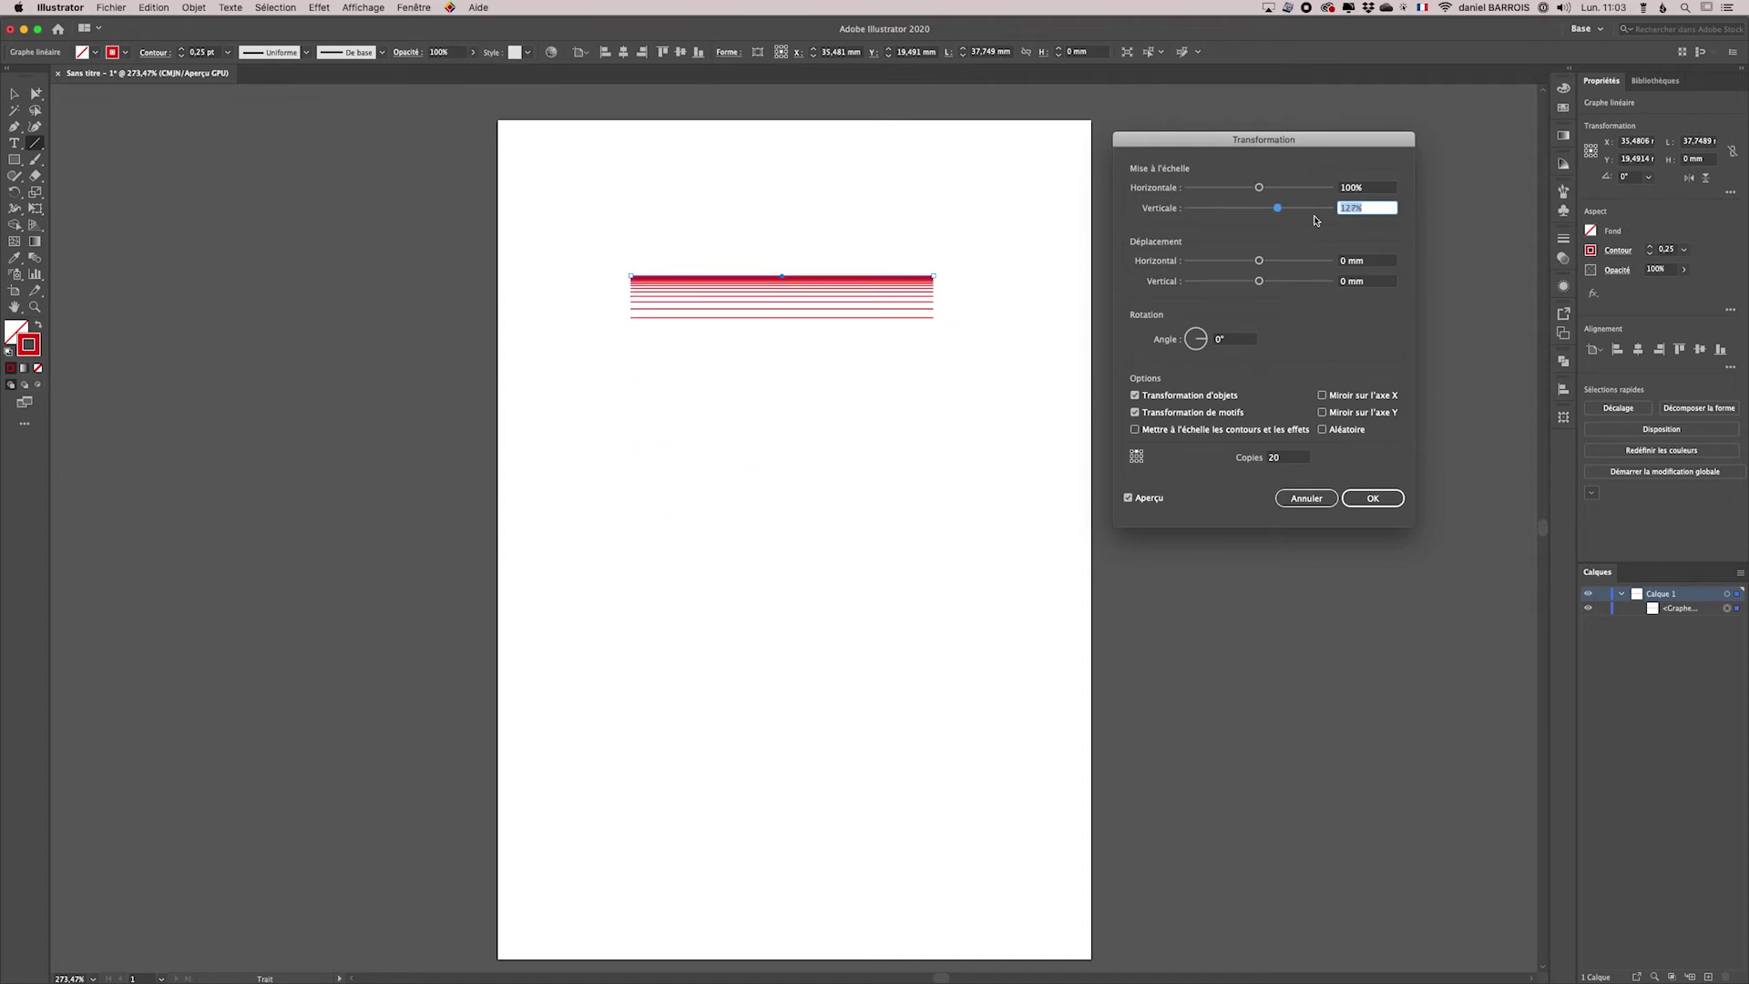
key("Up")
key("Up")
key("Up")
key("Up")
key("Up")
key("Up")
key("Up")
key("Up")
key("Up")
key("Up")
key("Up")
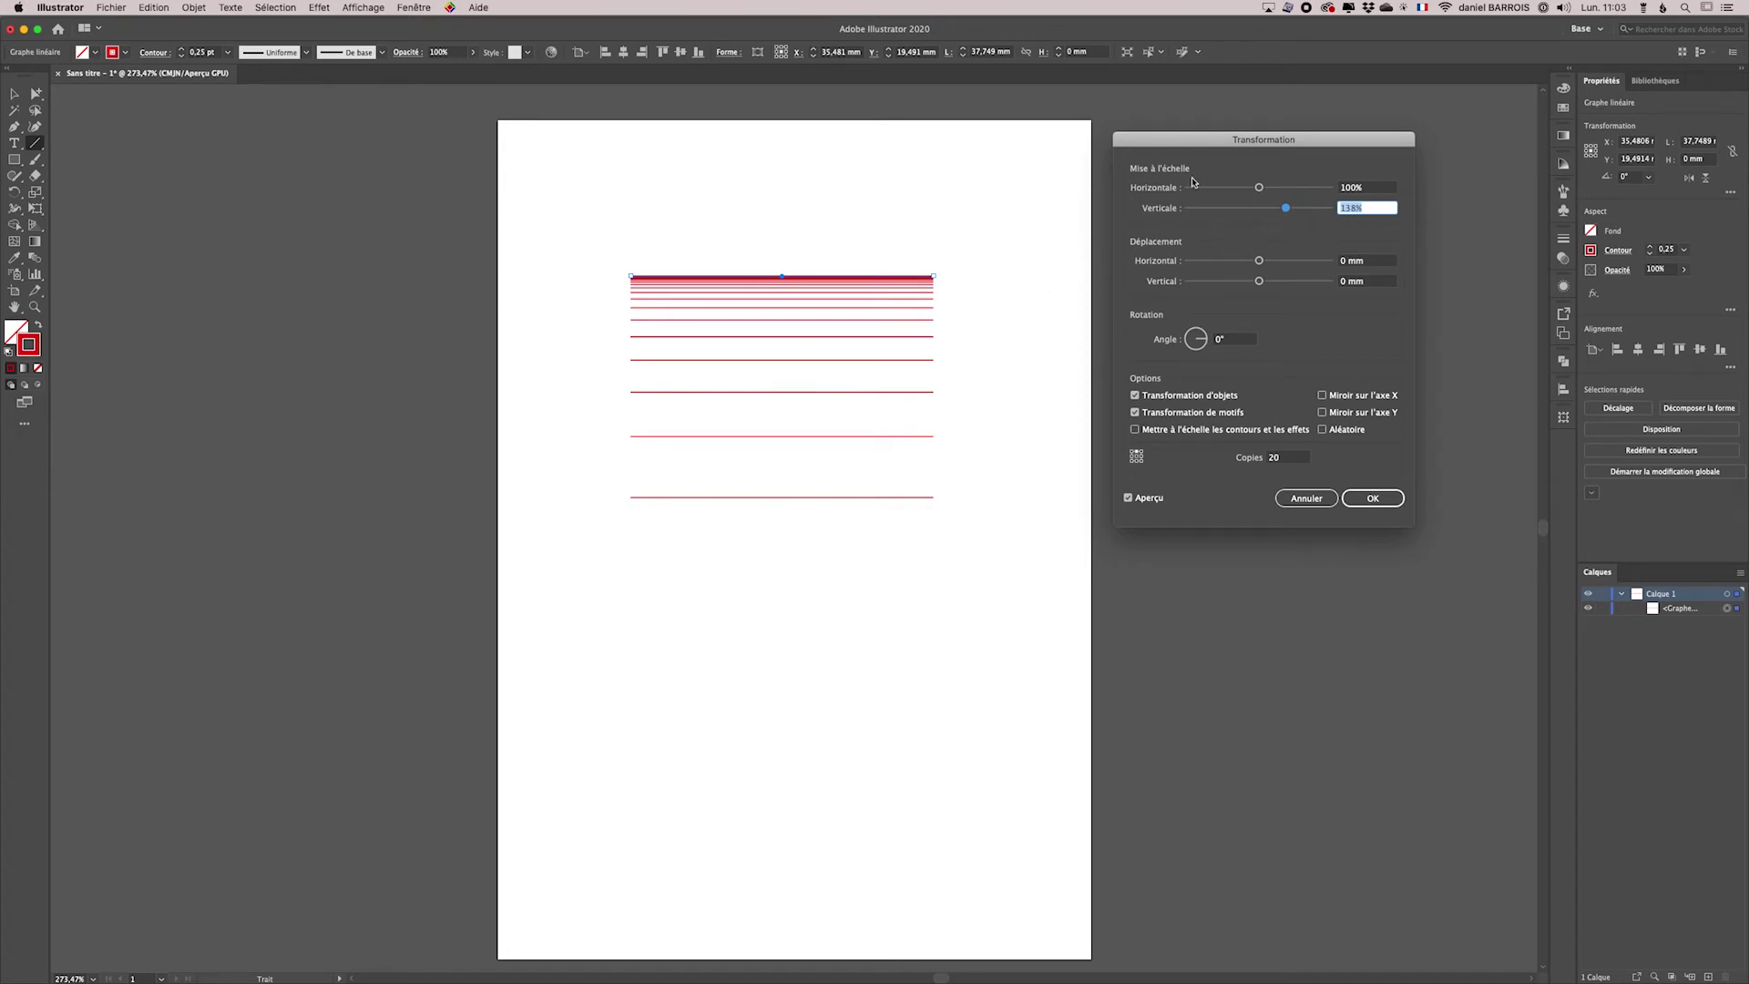
Try horizontal scale values up to 103% on the line copies and return the horizontal scale to 100%
left_click(1348, 187)
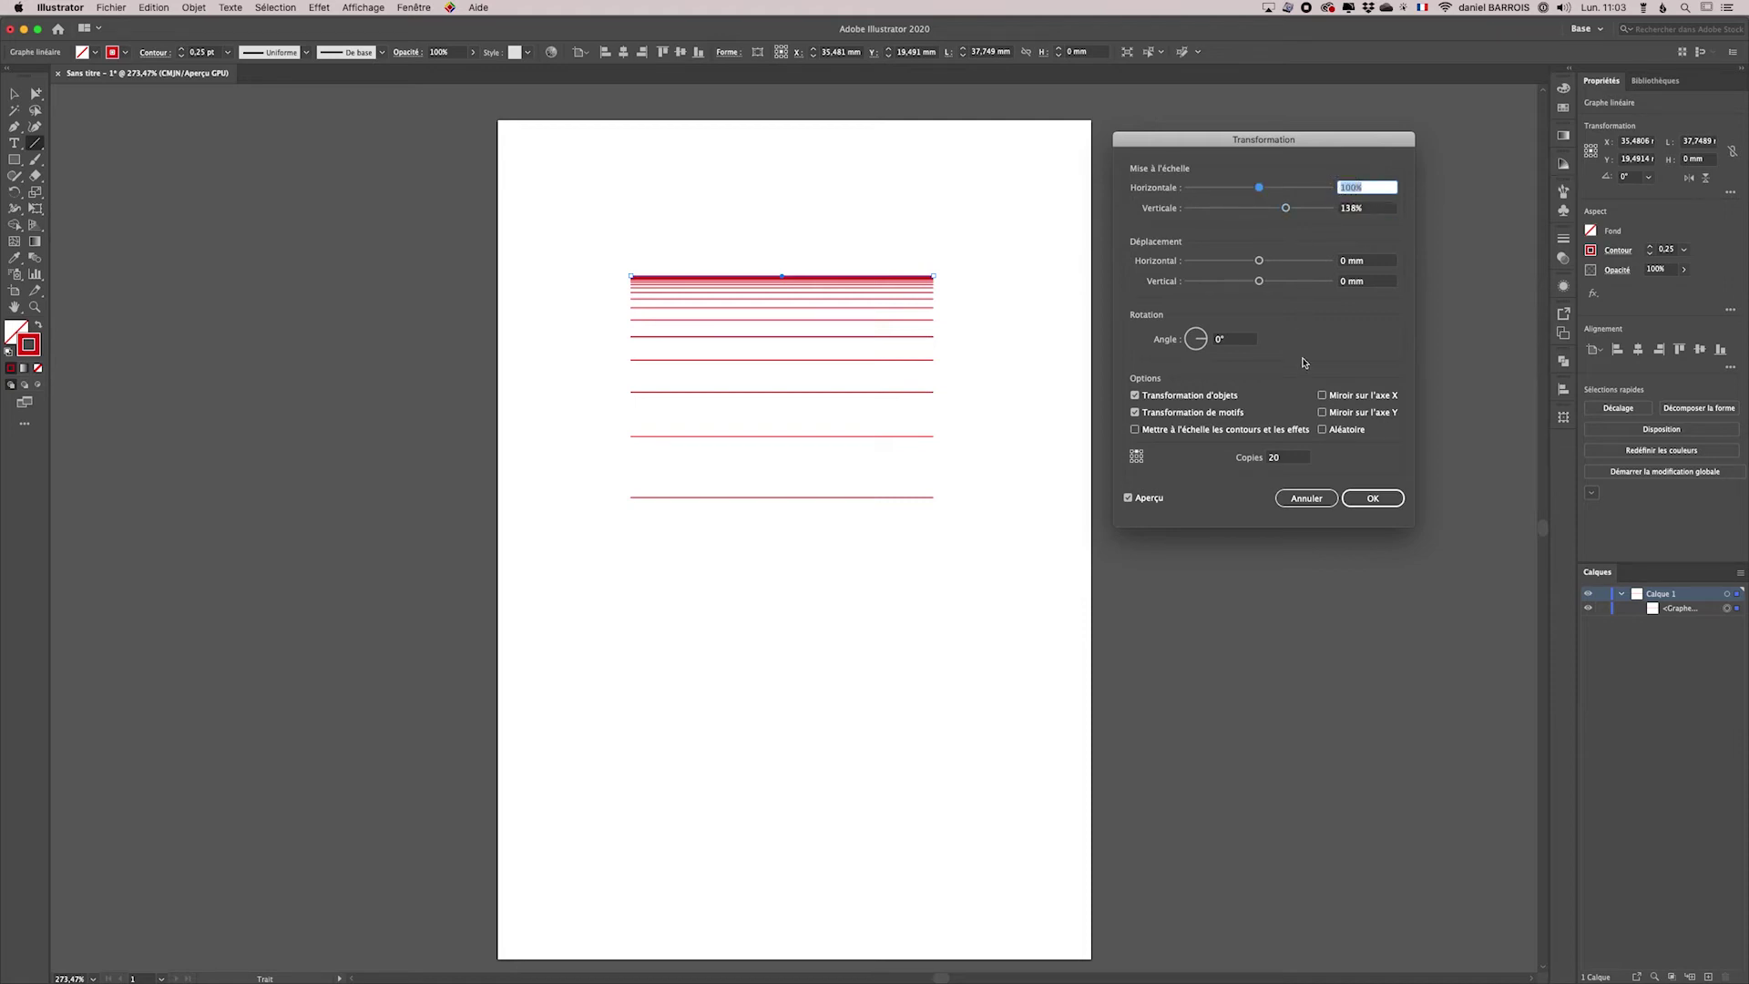
key("Down")
key("Down")
key("Up")
key("Up")
key("Up")
key("Up")
key("Up")
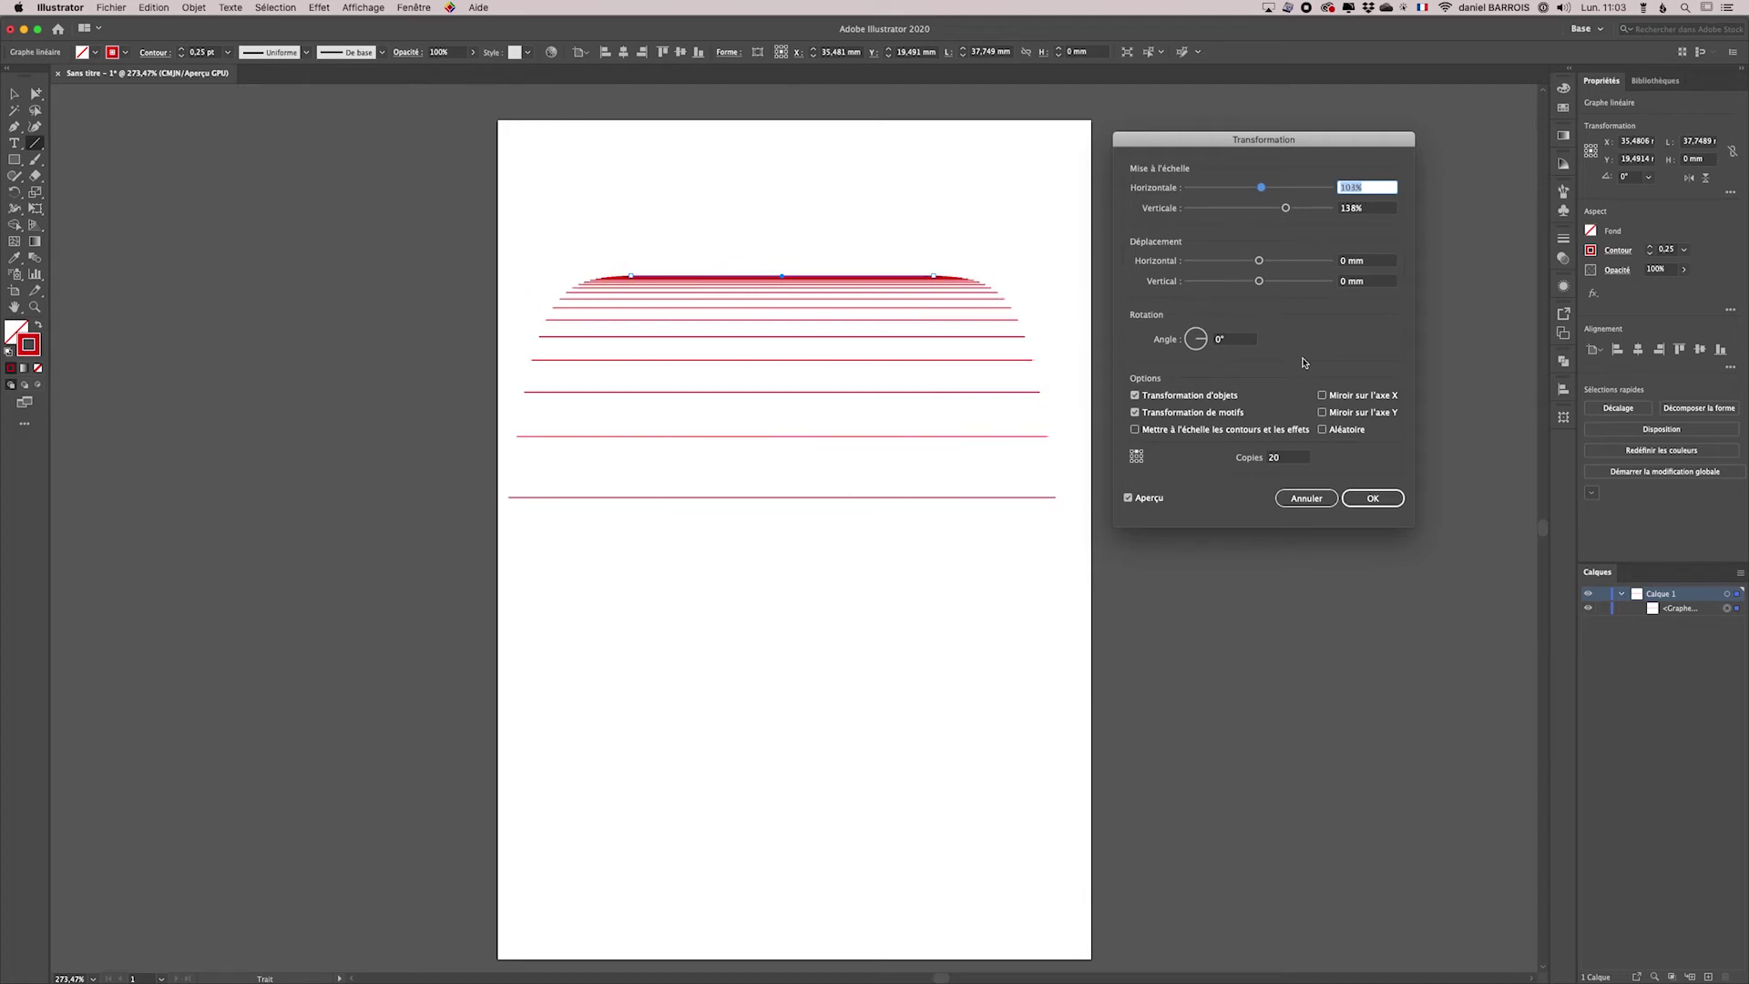
key("Down")
key("Down")
key("Down")
key("Down")
key("Down")
key("Up")
key("Up")
key("Up")
key("Down")
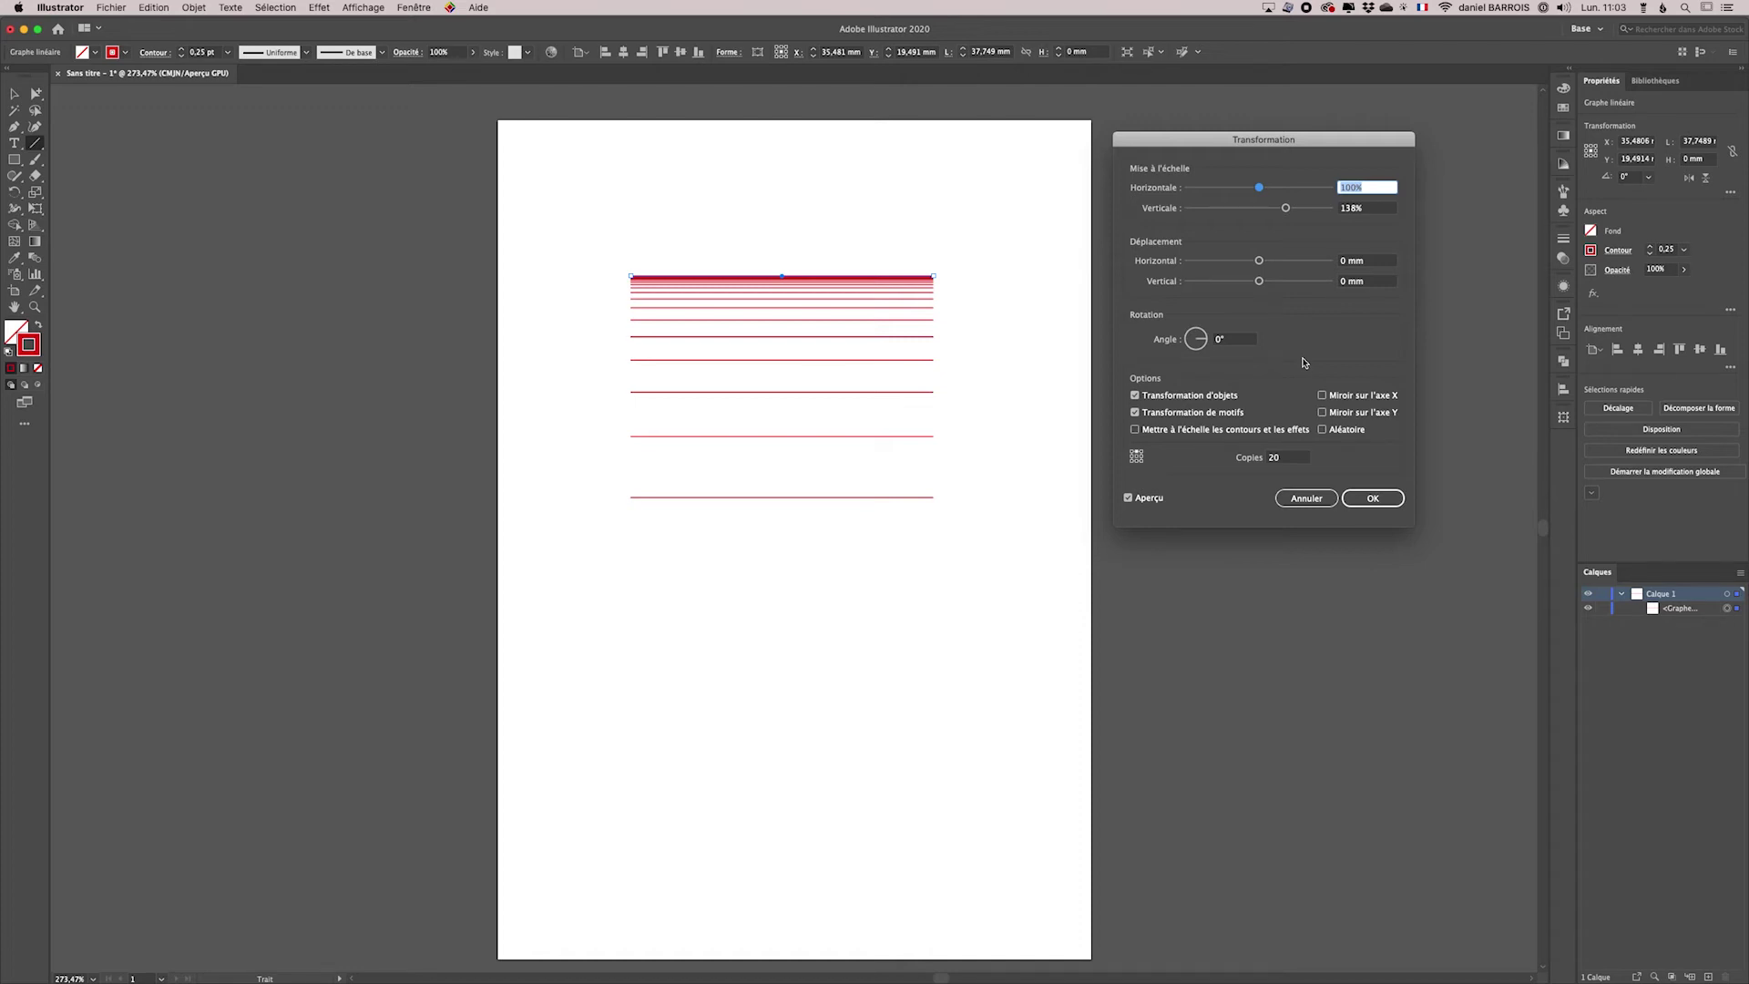
Try horizontal move values between -1 mm and 1 mm on the line copies in the Transform effect
left_click(1375, 262)
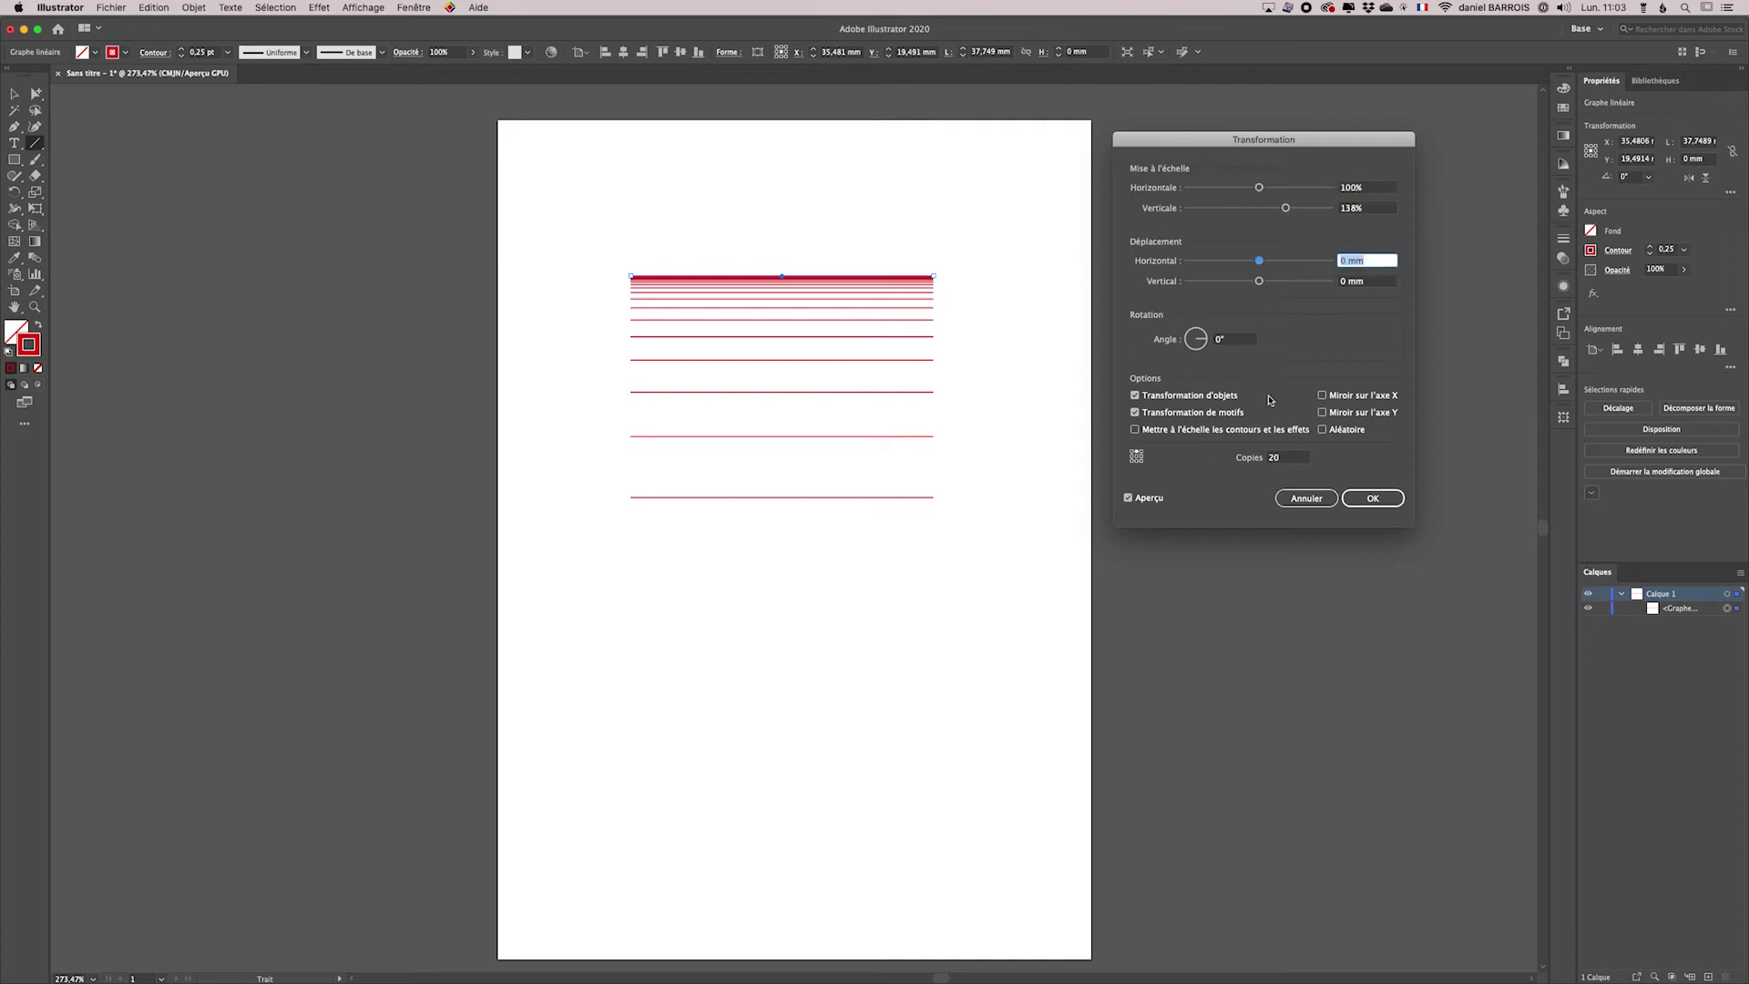
key("Down")
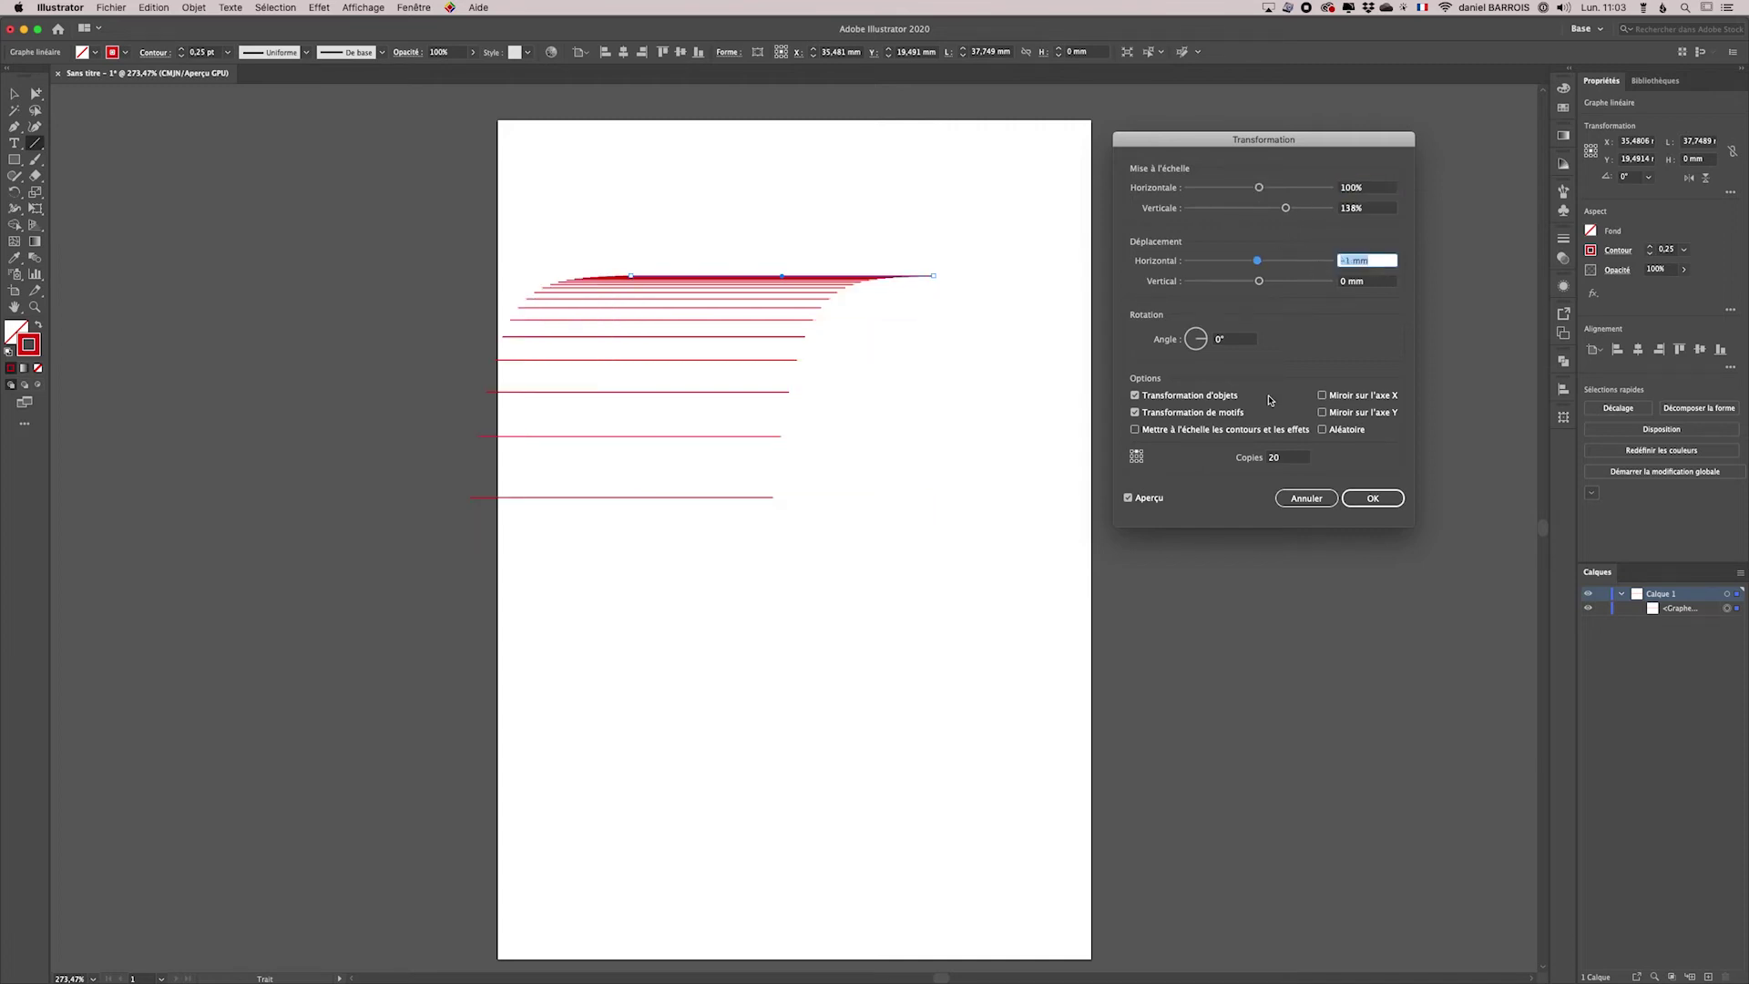
key("Down")
key("Up")
key("Up")
key("Up")
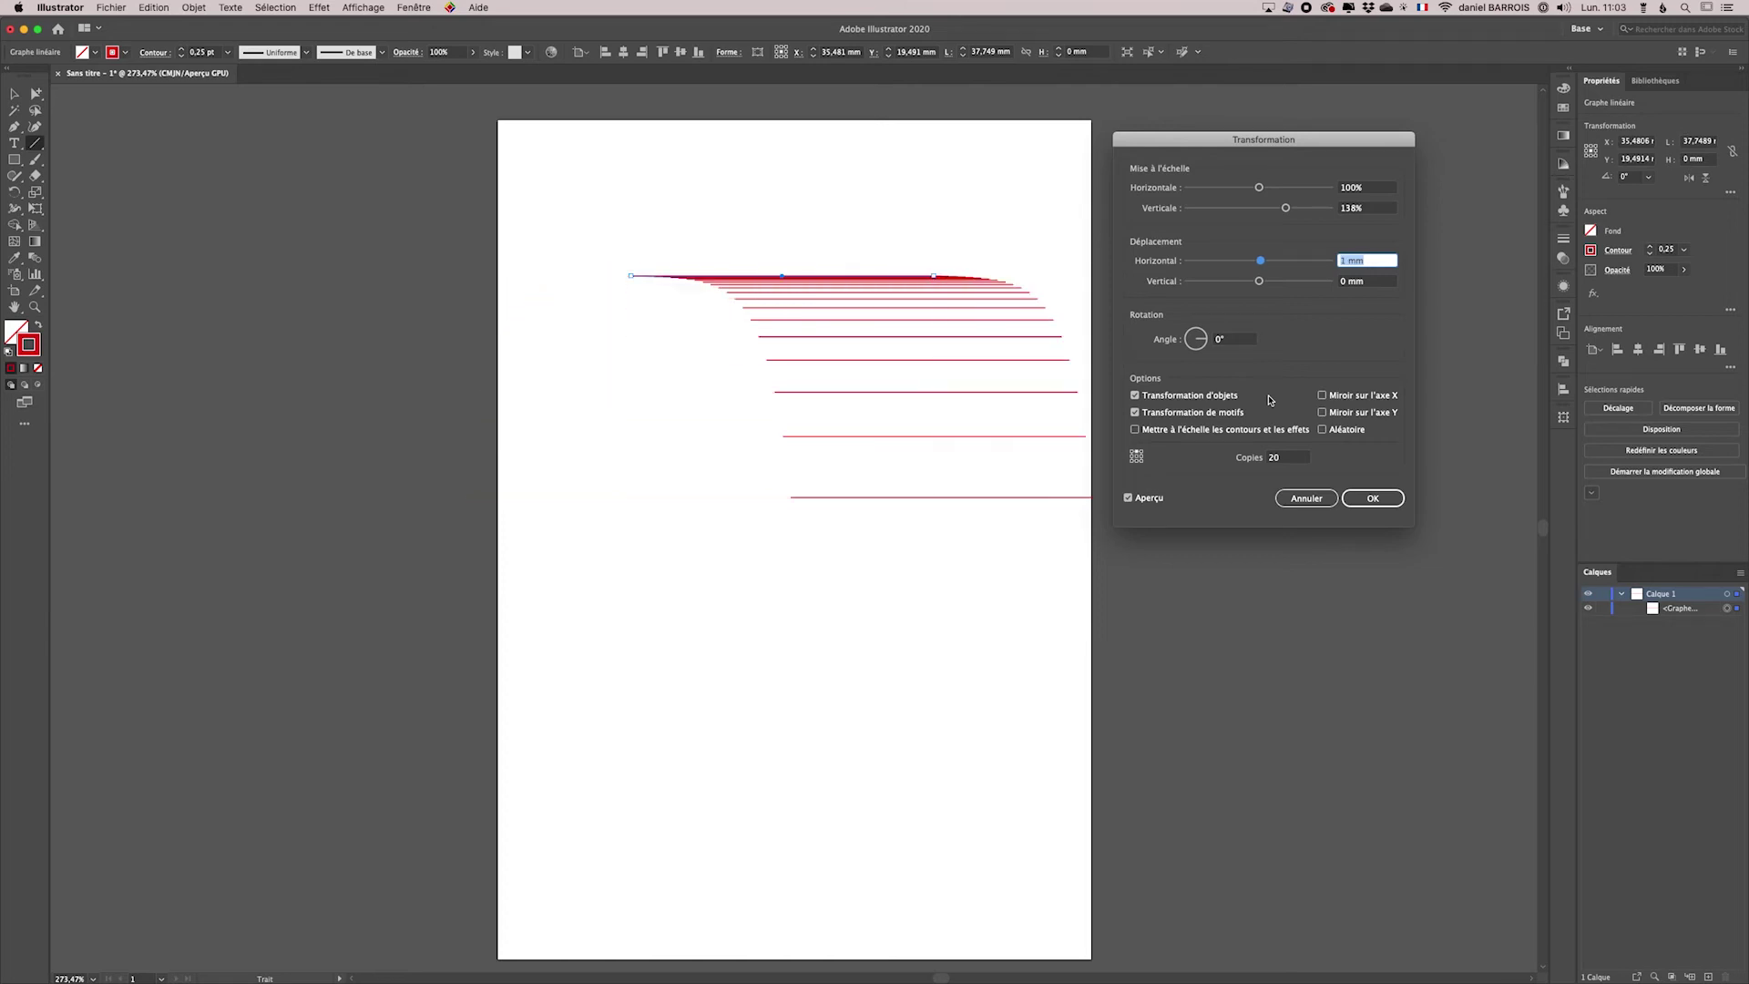
key("Down")
key("Down")
key("Up")
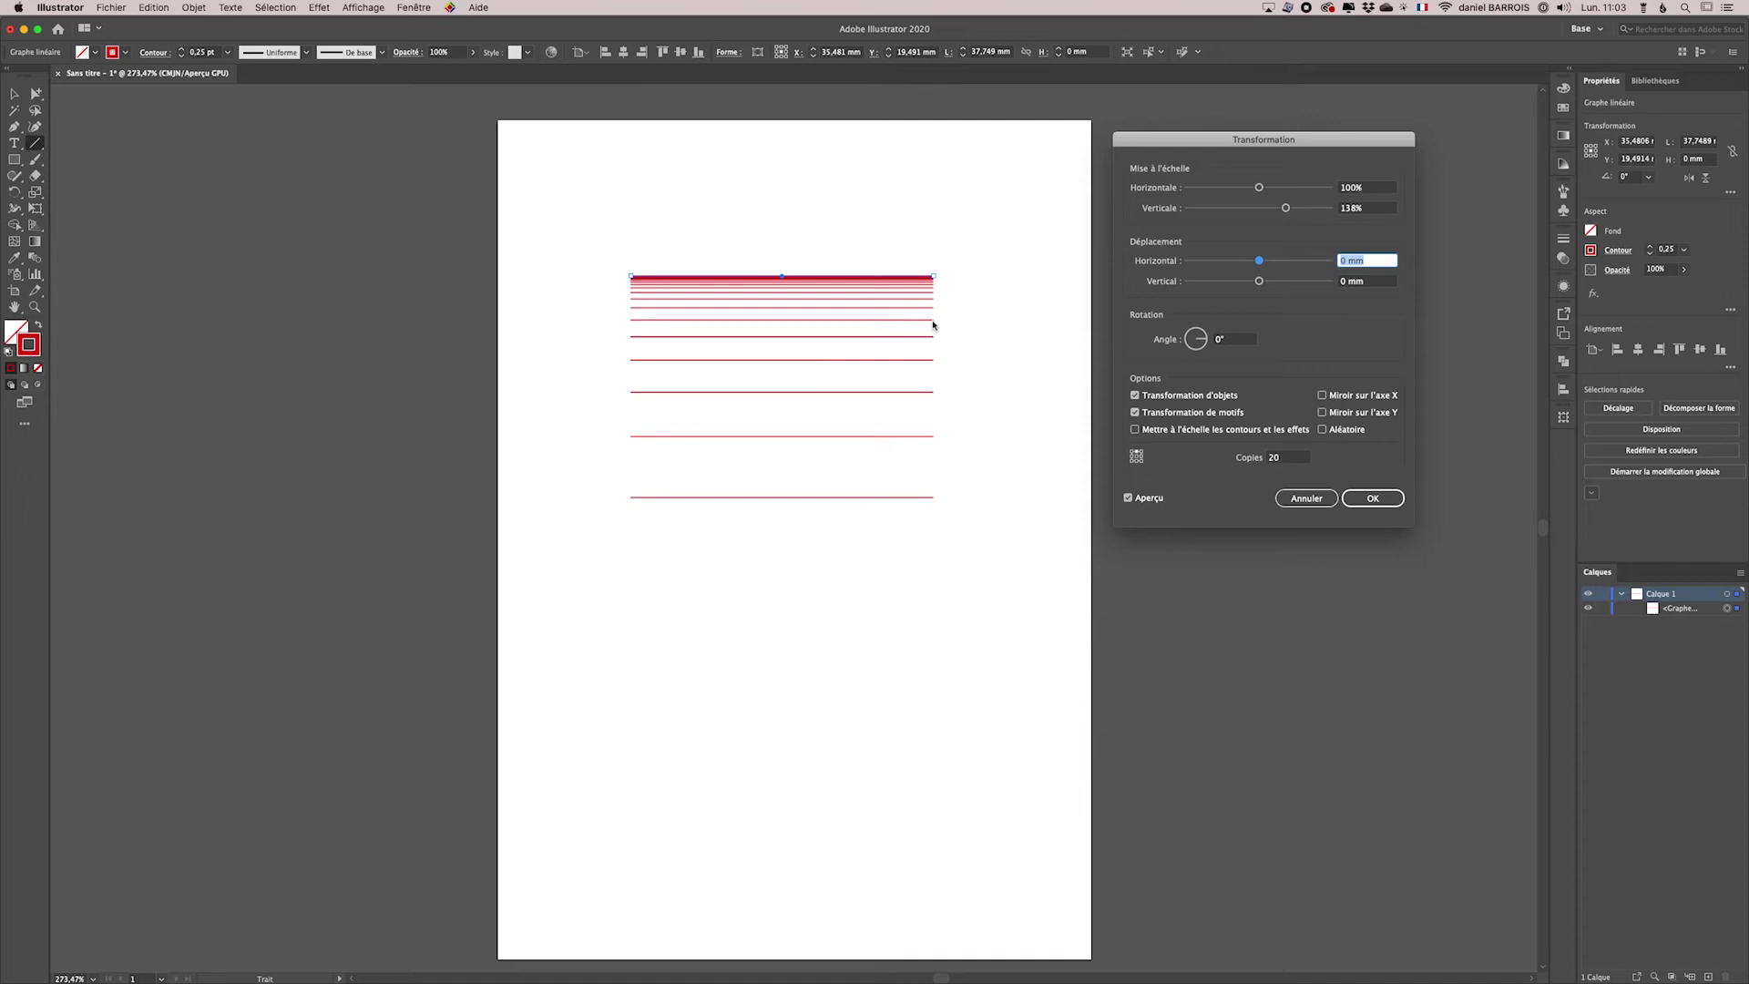
key("Up")
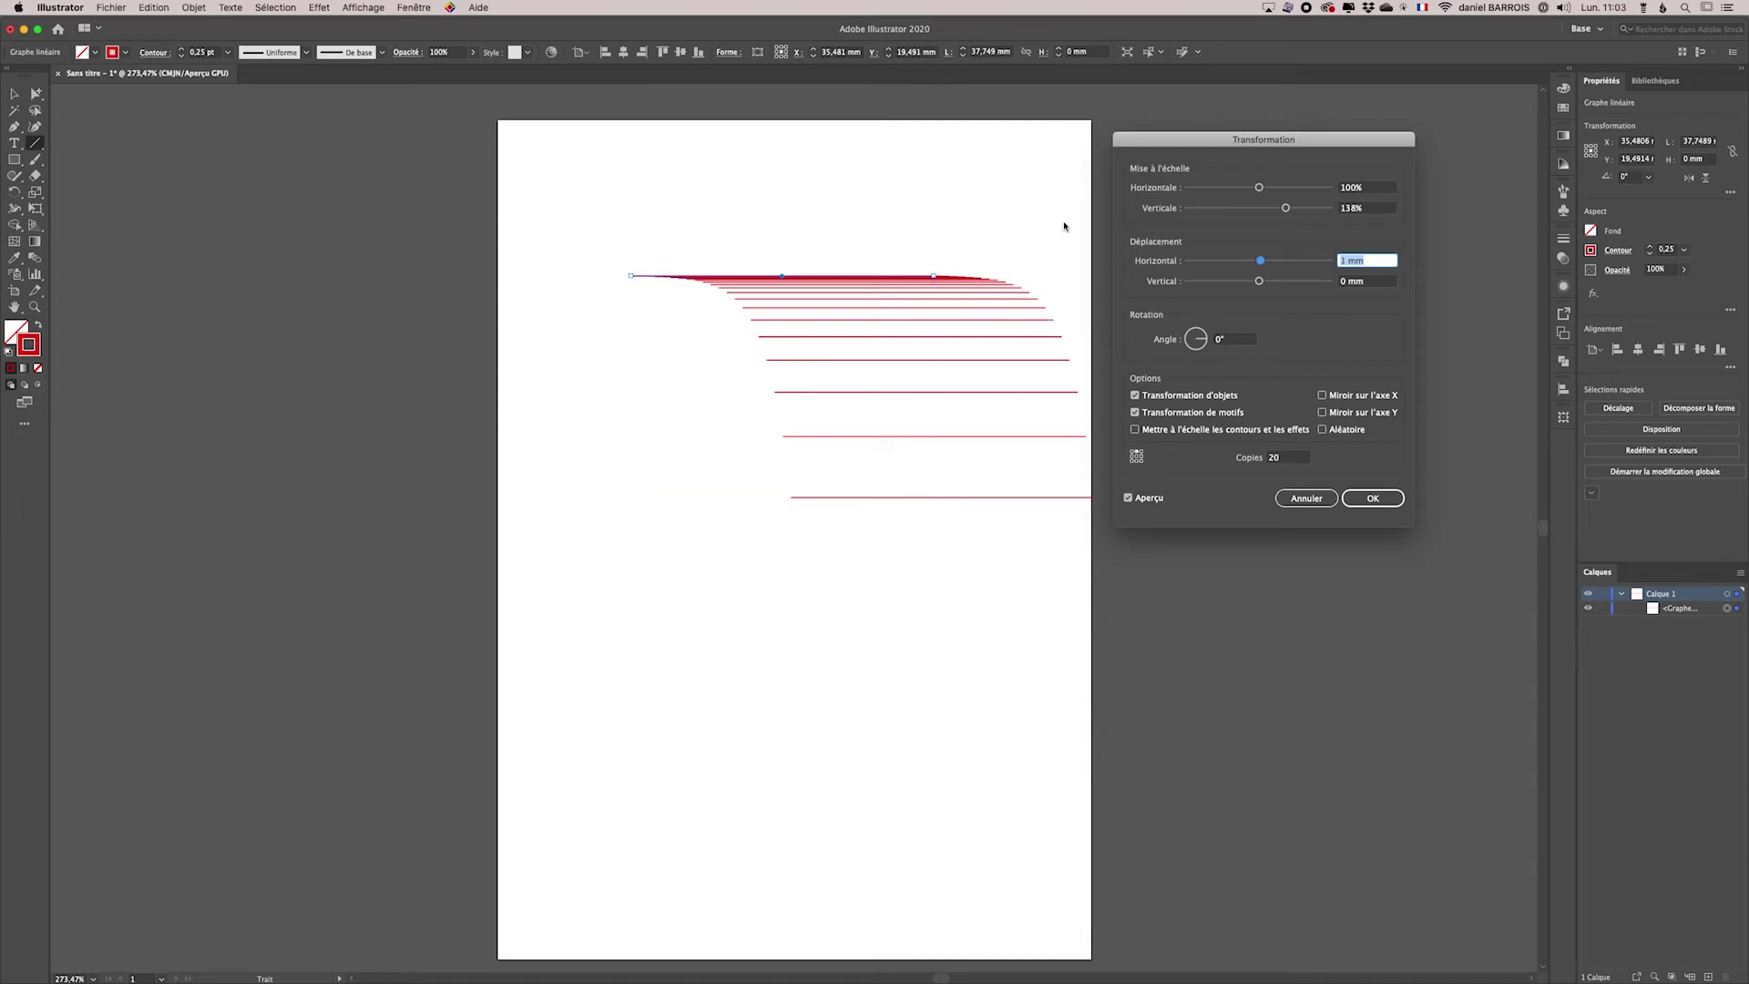
Try horizontal scale values of 103% and lower on the offset line copies and return the scale to 100%
left_click(1339, 189)
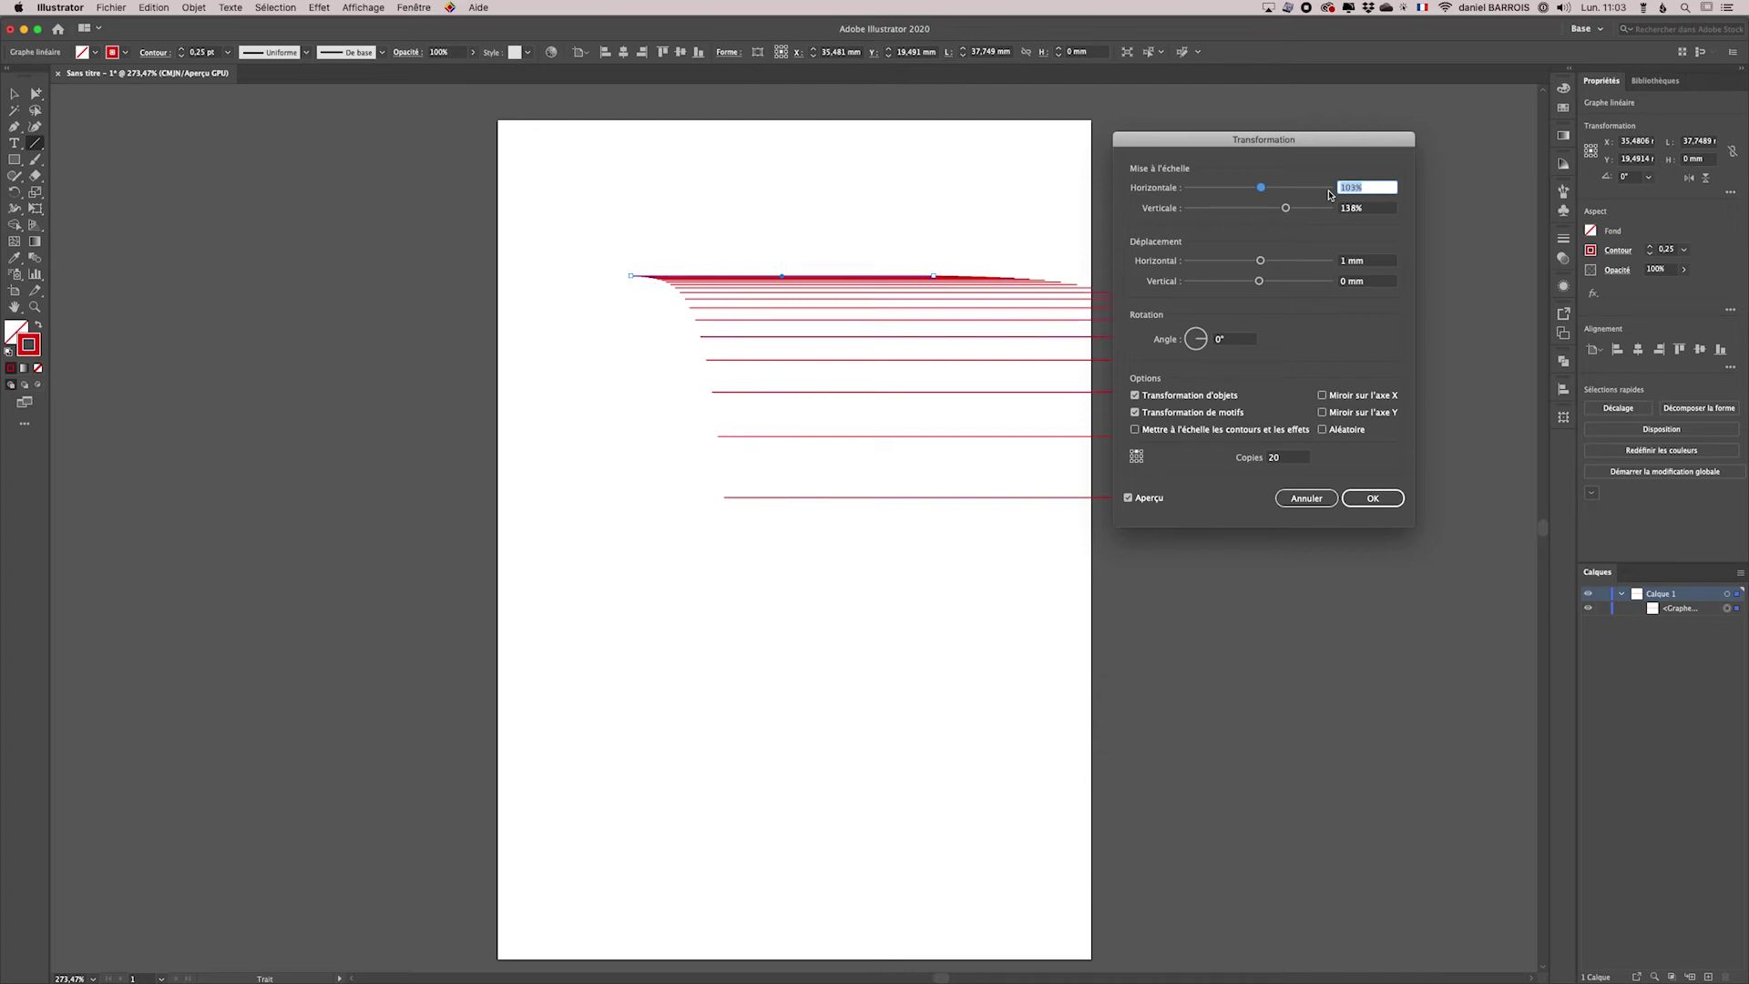
key("Down")
key("Down")
key("Down")
key("Down")
key("Down")
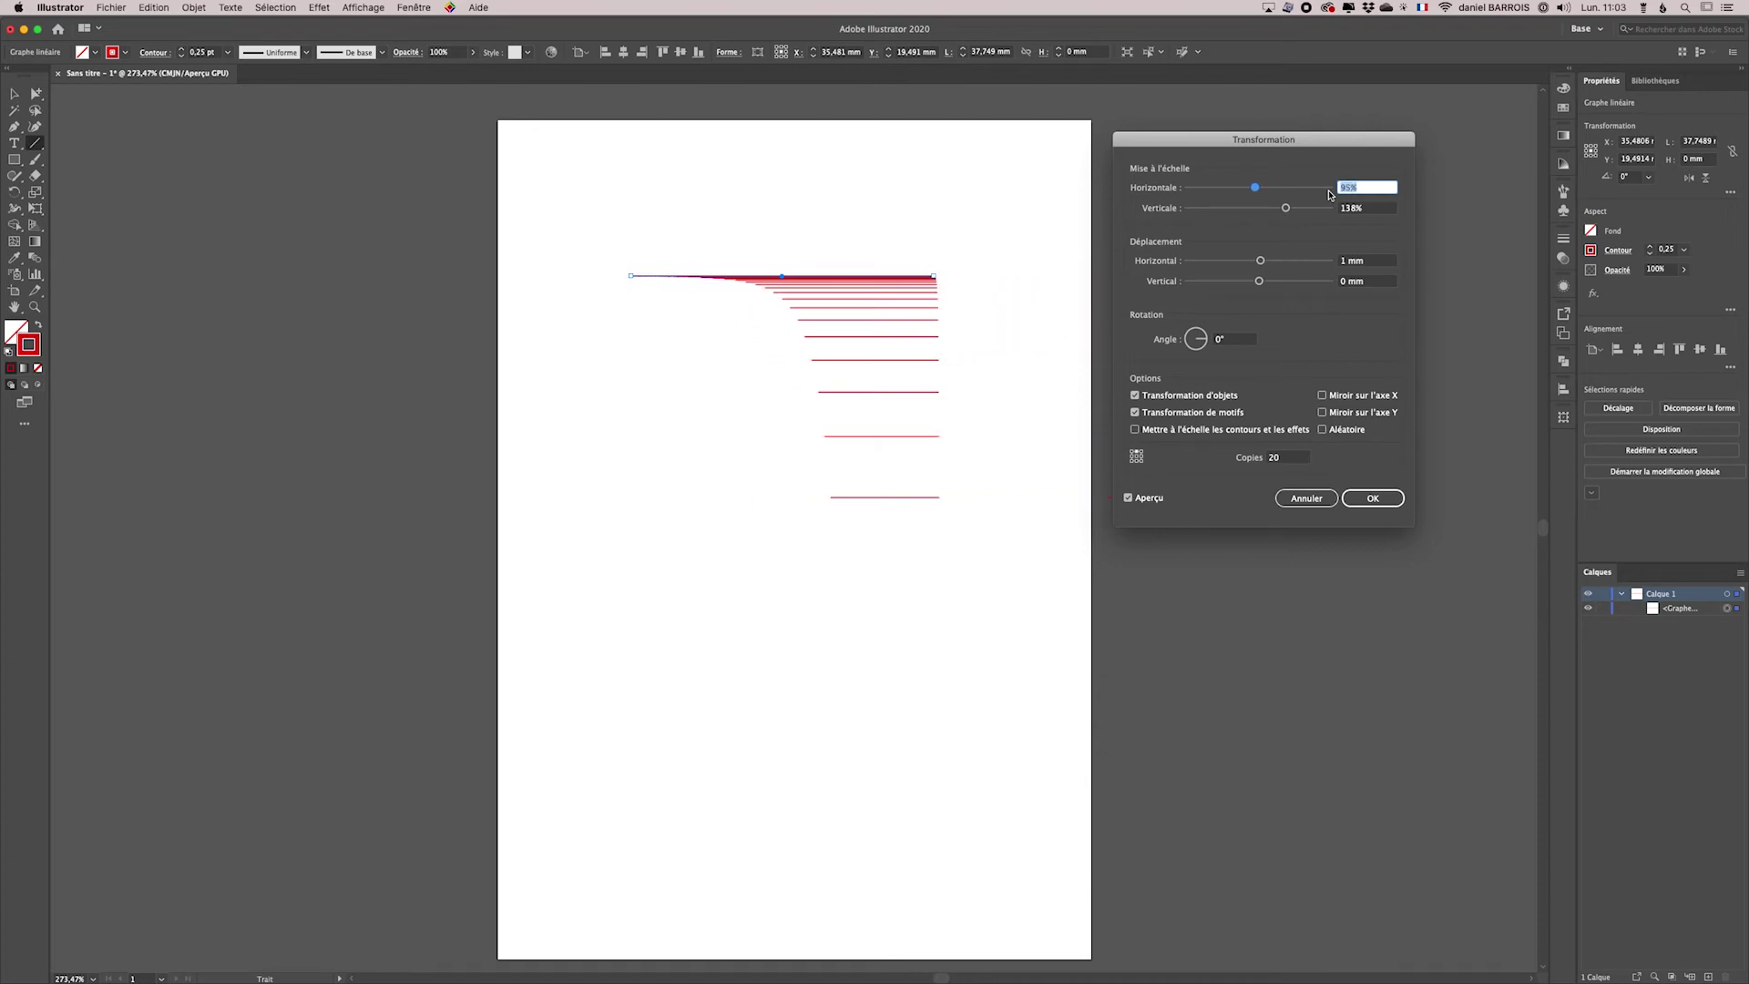
key("Up")
key("Up")
key("Up")
key("Up")
key("Up")
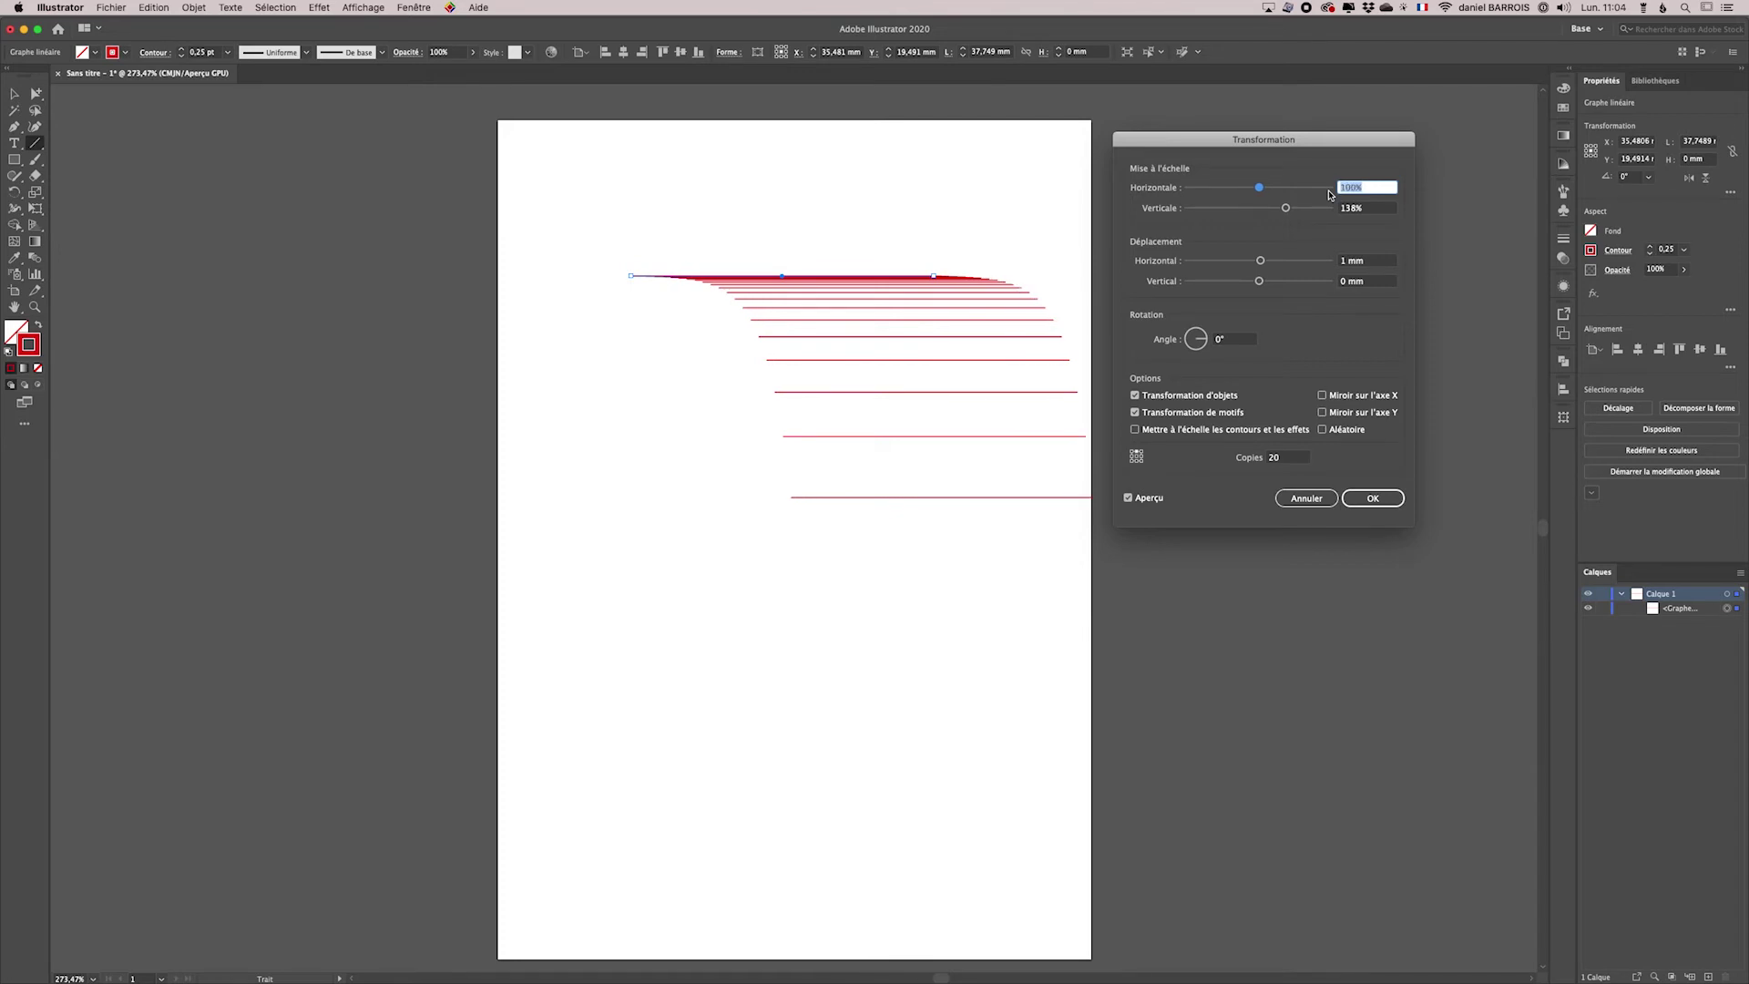
Set the horizontal move back to 0 mm and apply the Transform effect with a rotation of 0°
left_click(1356, 266)
type("0")
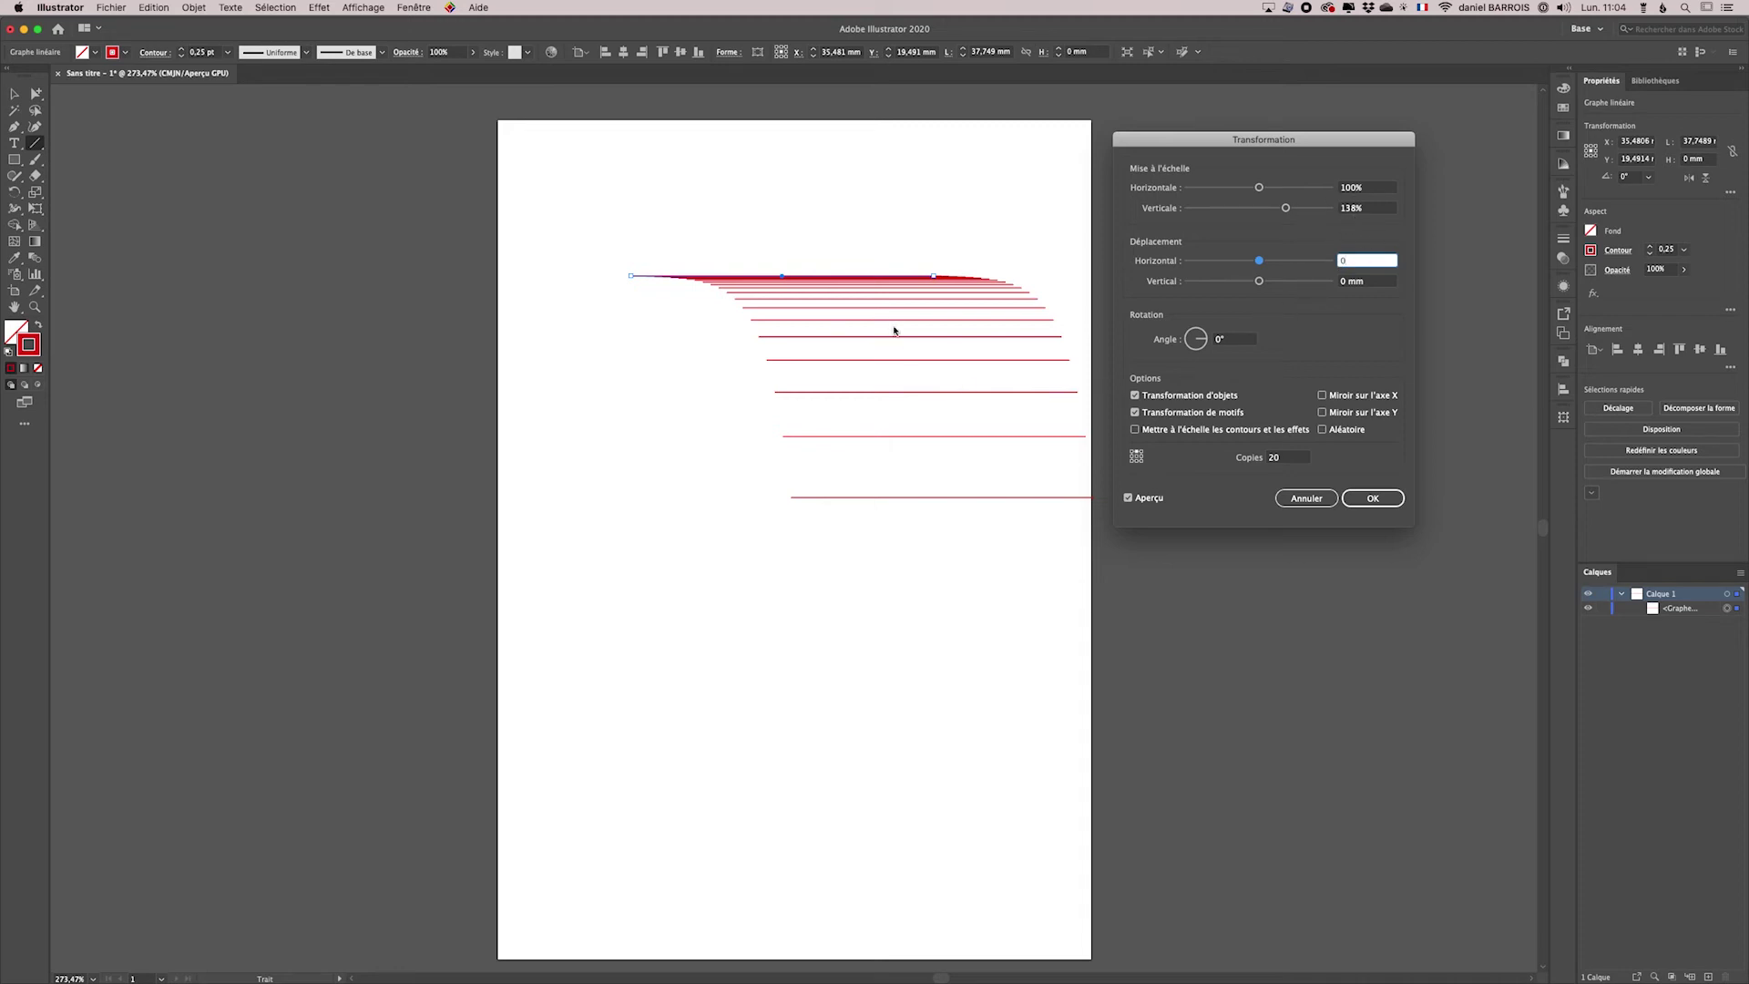
key("Tab")
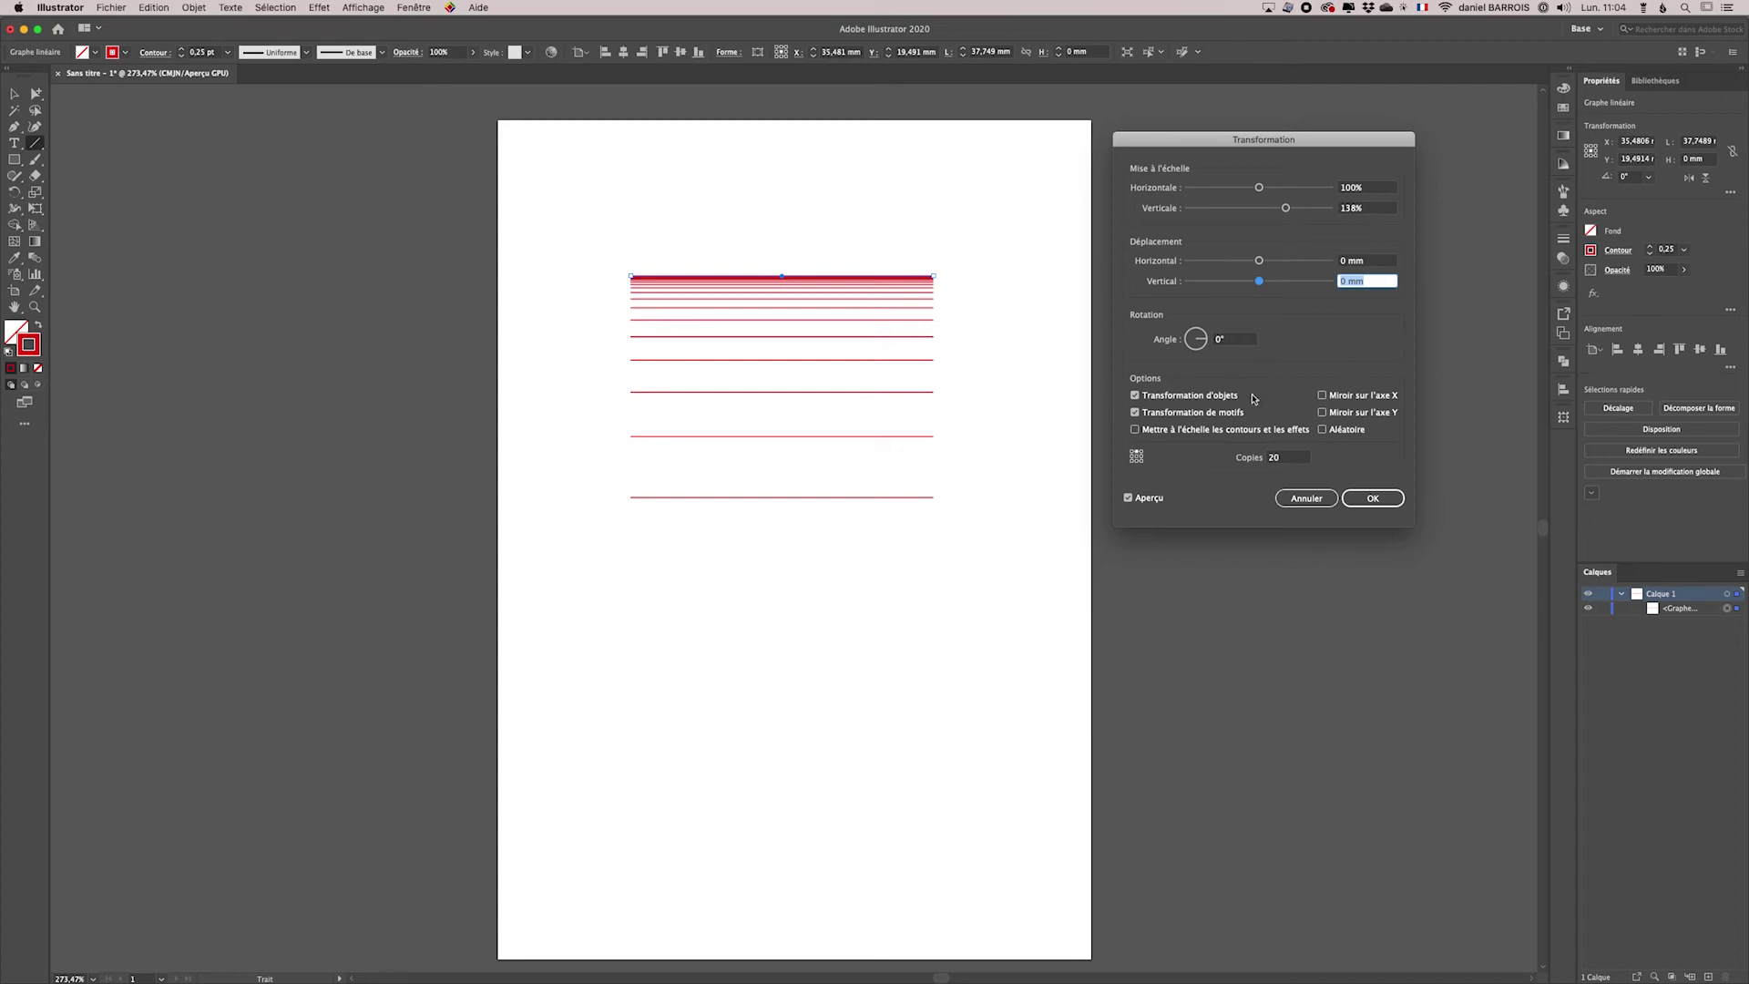
left_click_drag(1201, 343, 1204, 342)
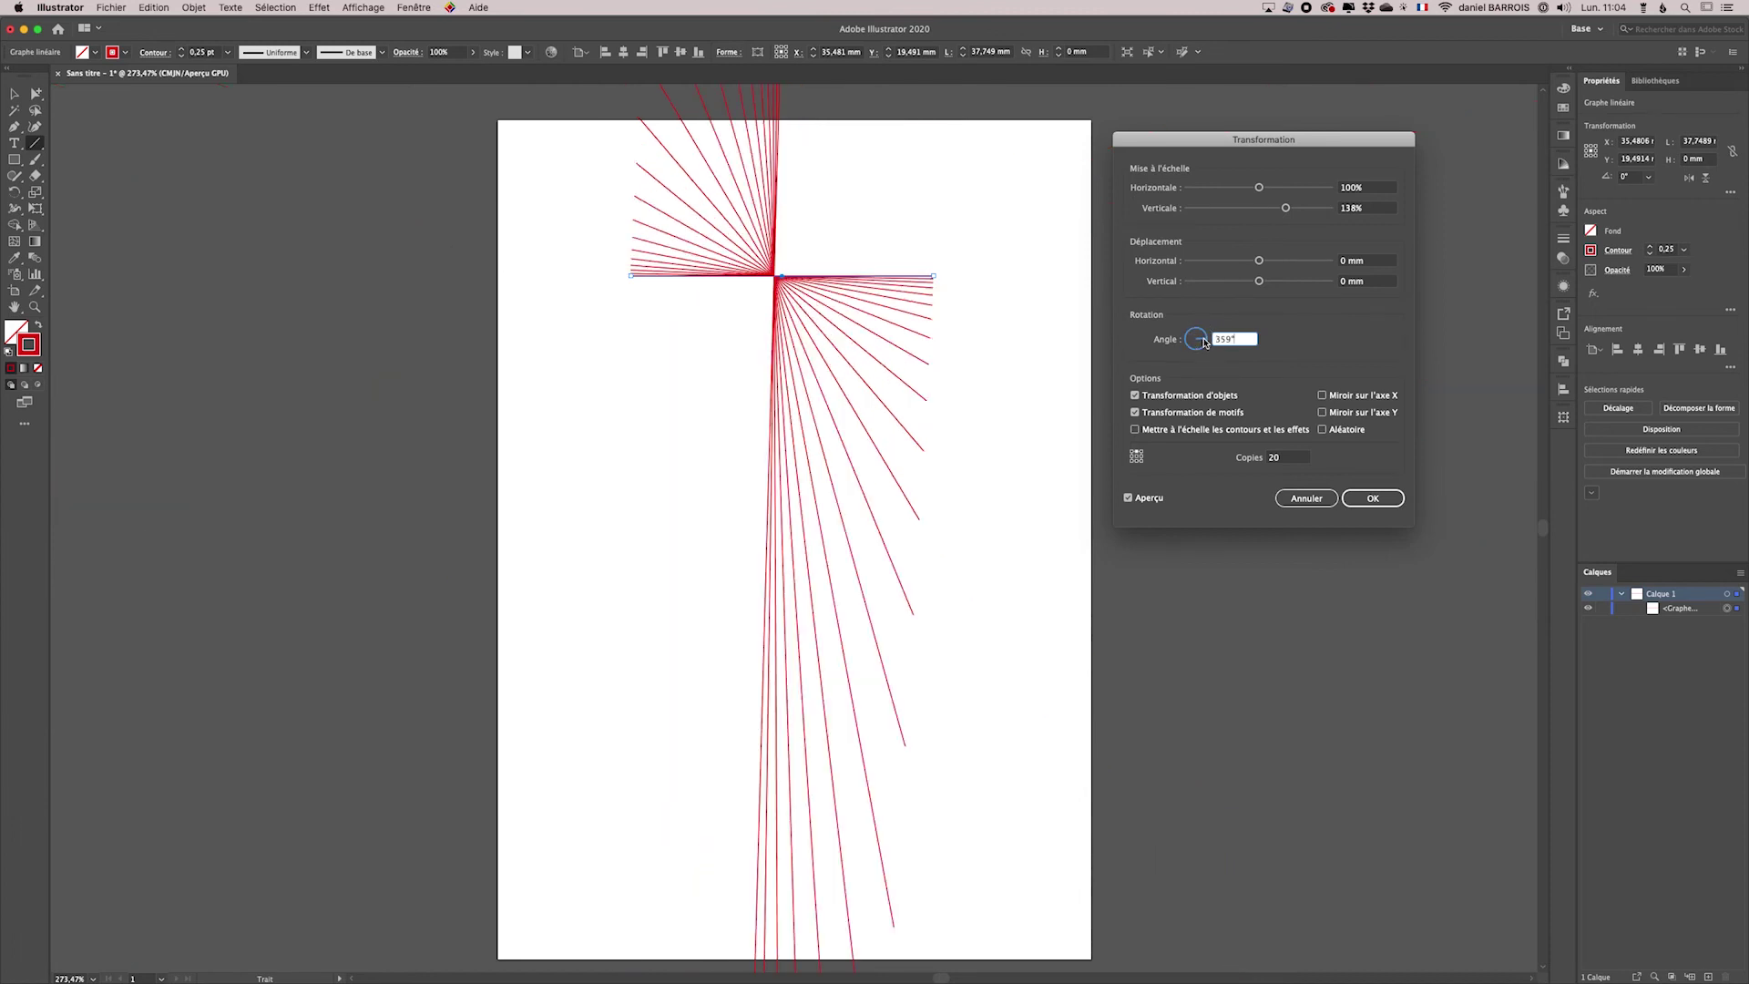
key("Return")
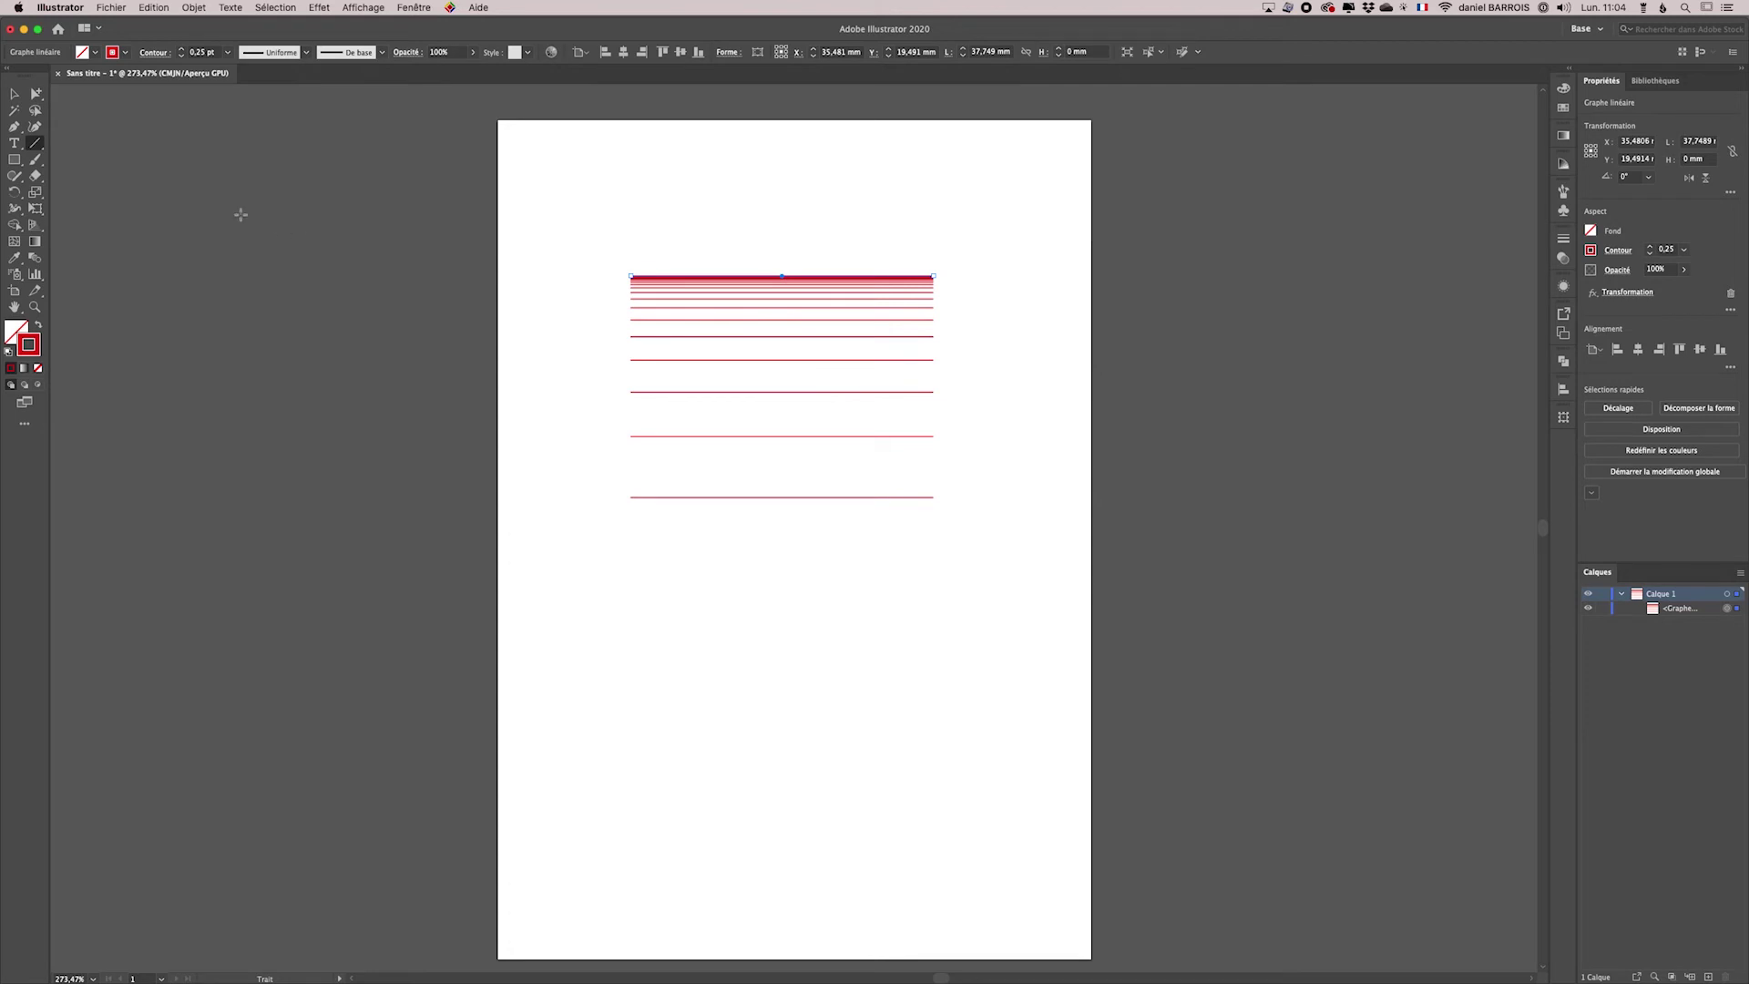
Select the original line, reopen its applied Transform effect for editing and set the vertical scale to 140%
left_click(13, 93)
left_click(848, 375)
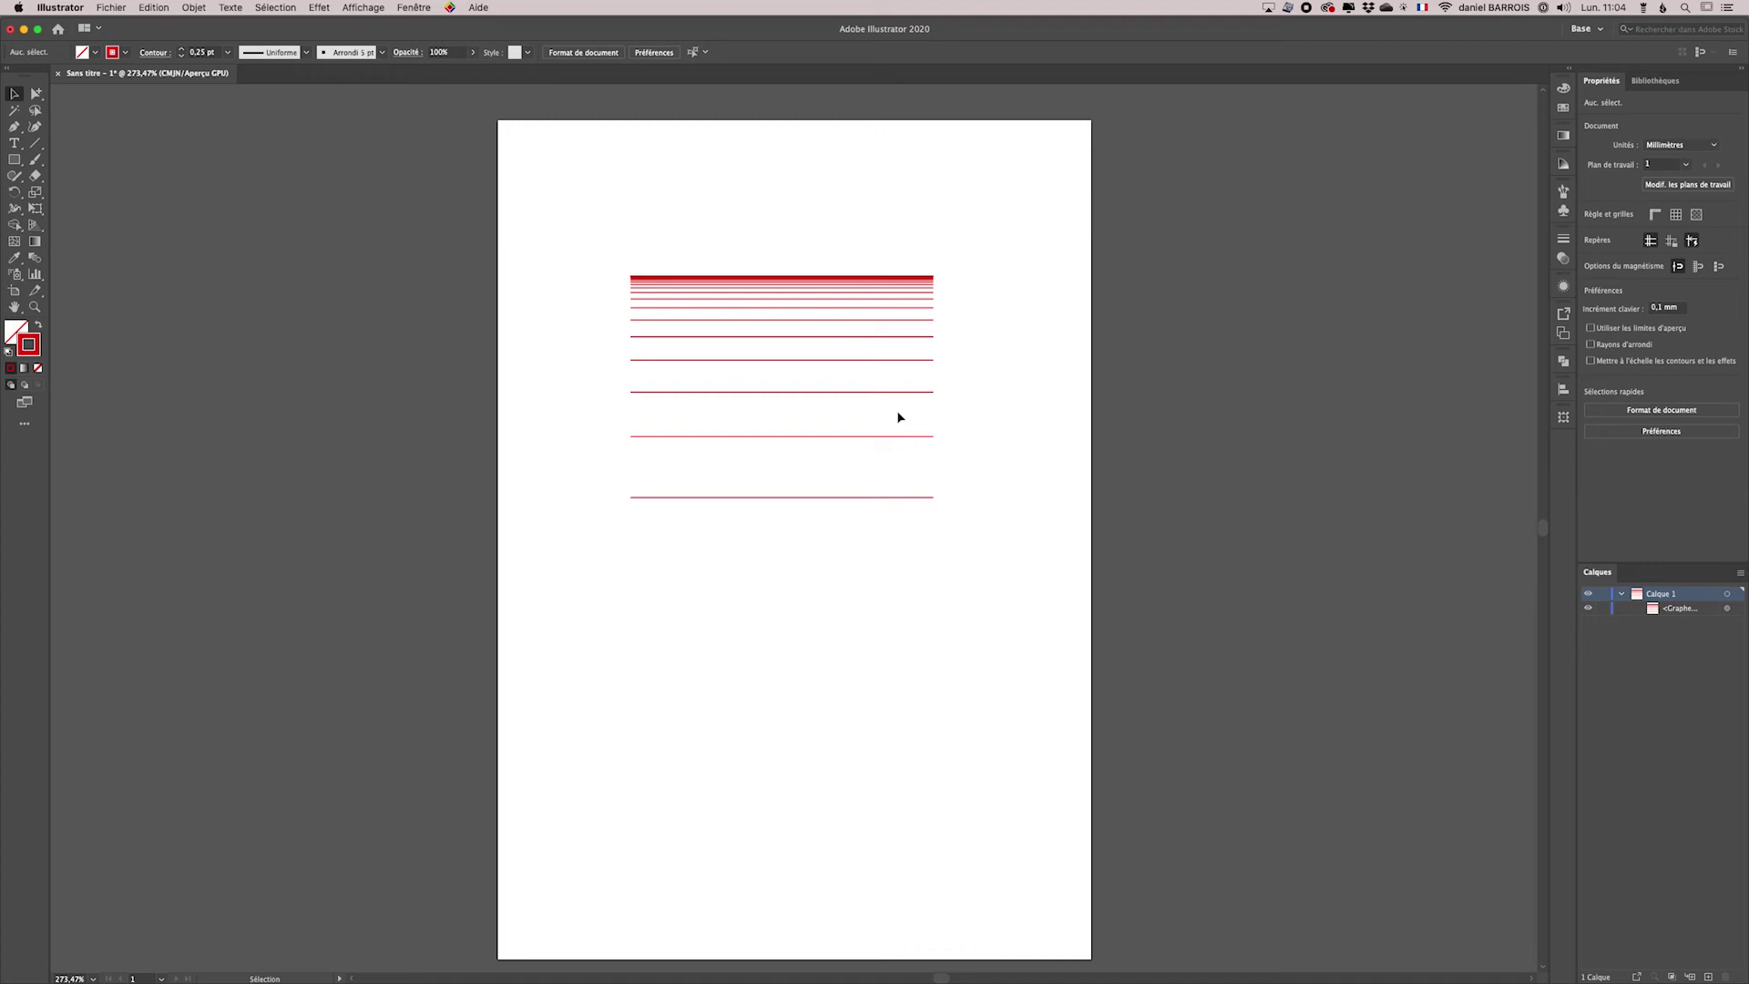
left_click(833, 294)
left_click(837, 281)
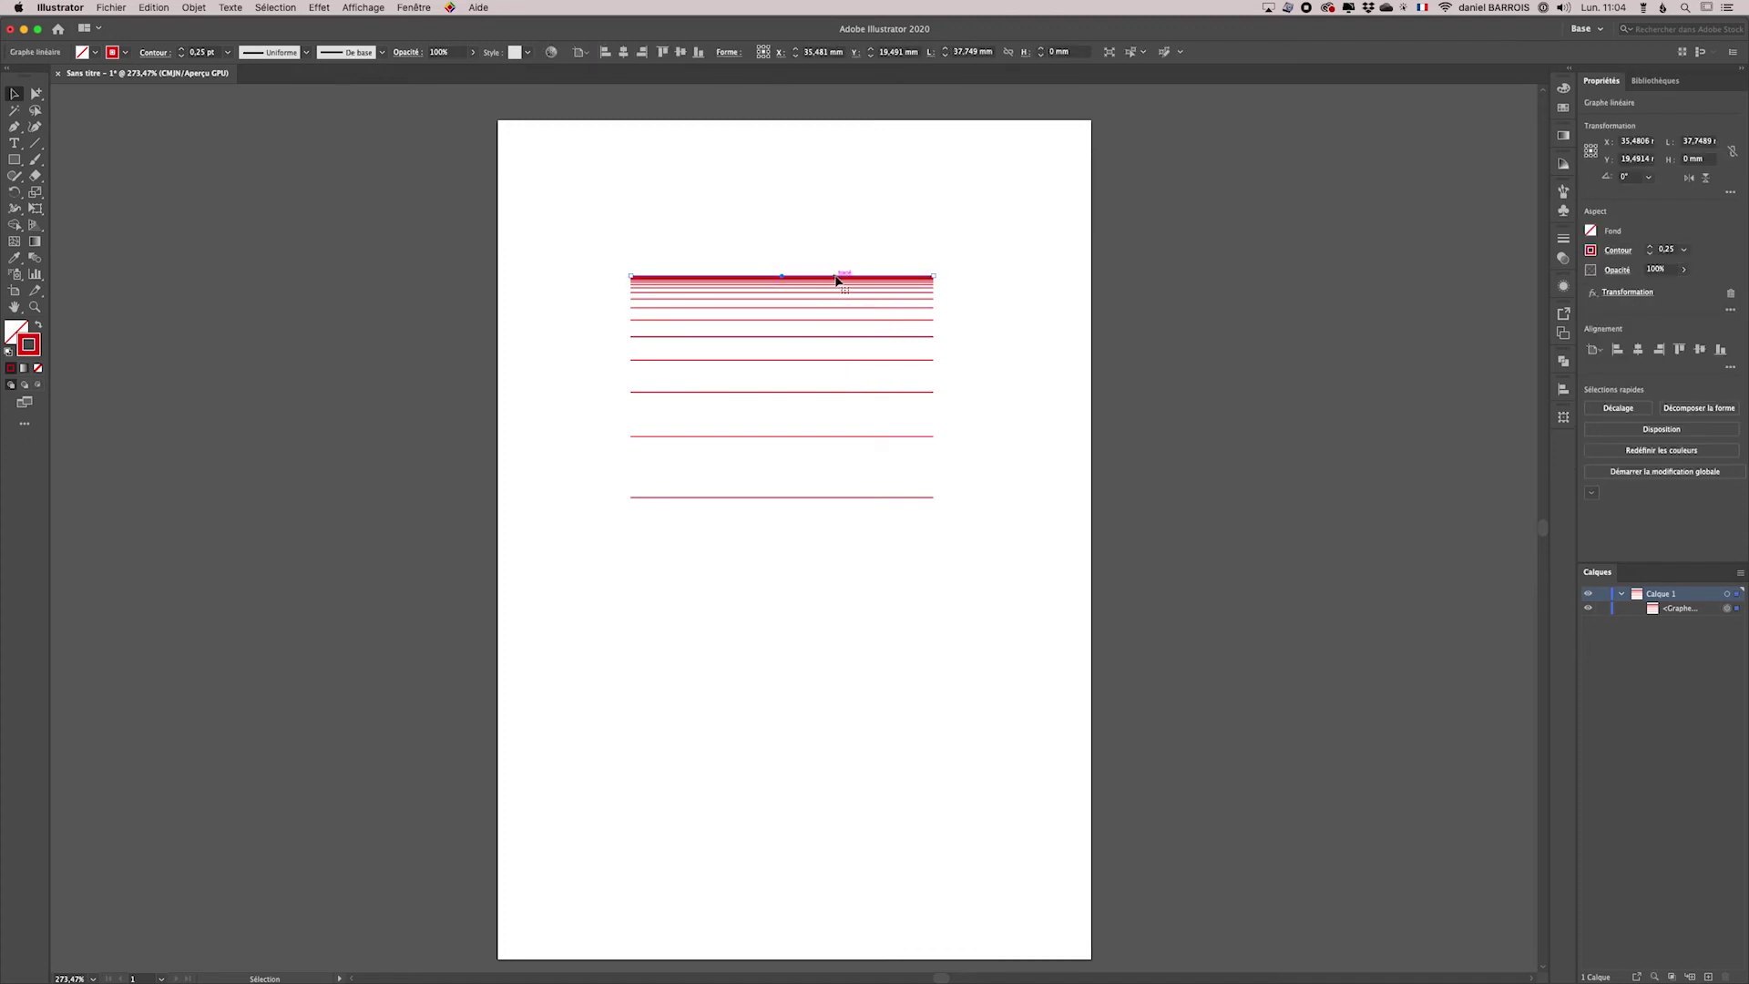
left_click(315, 8)
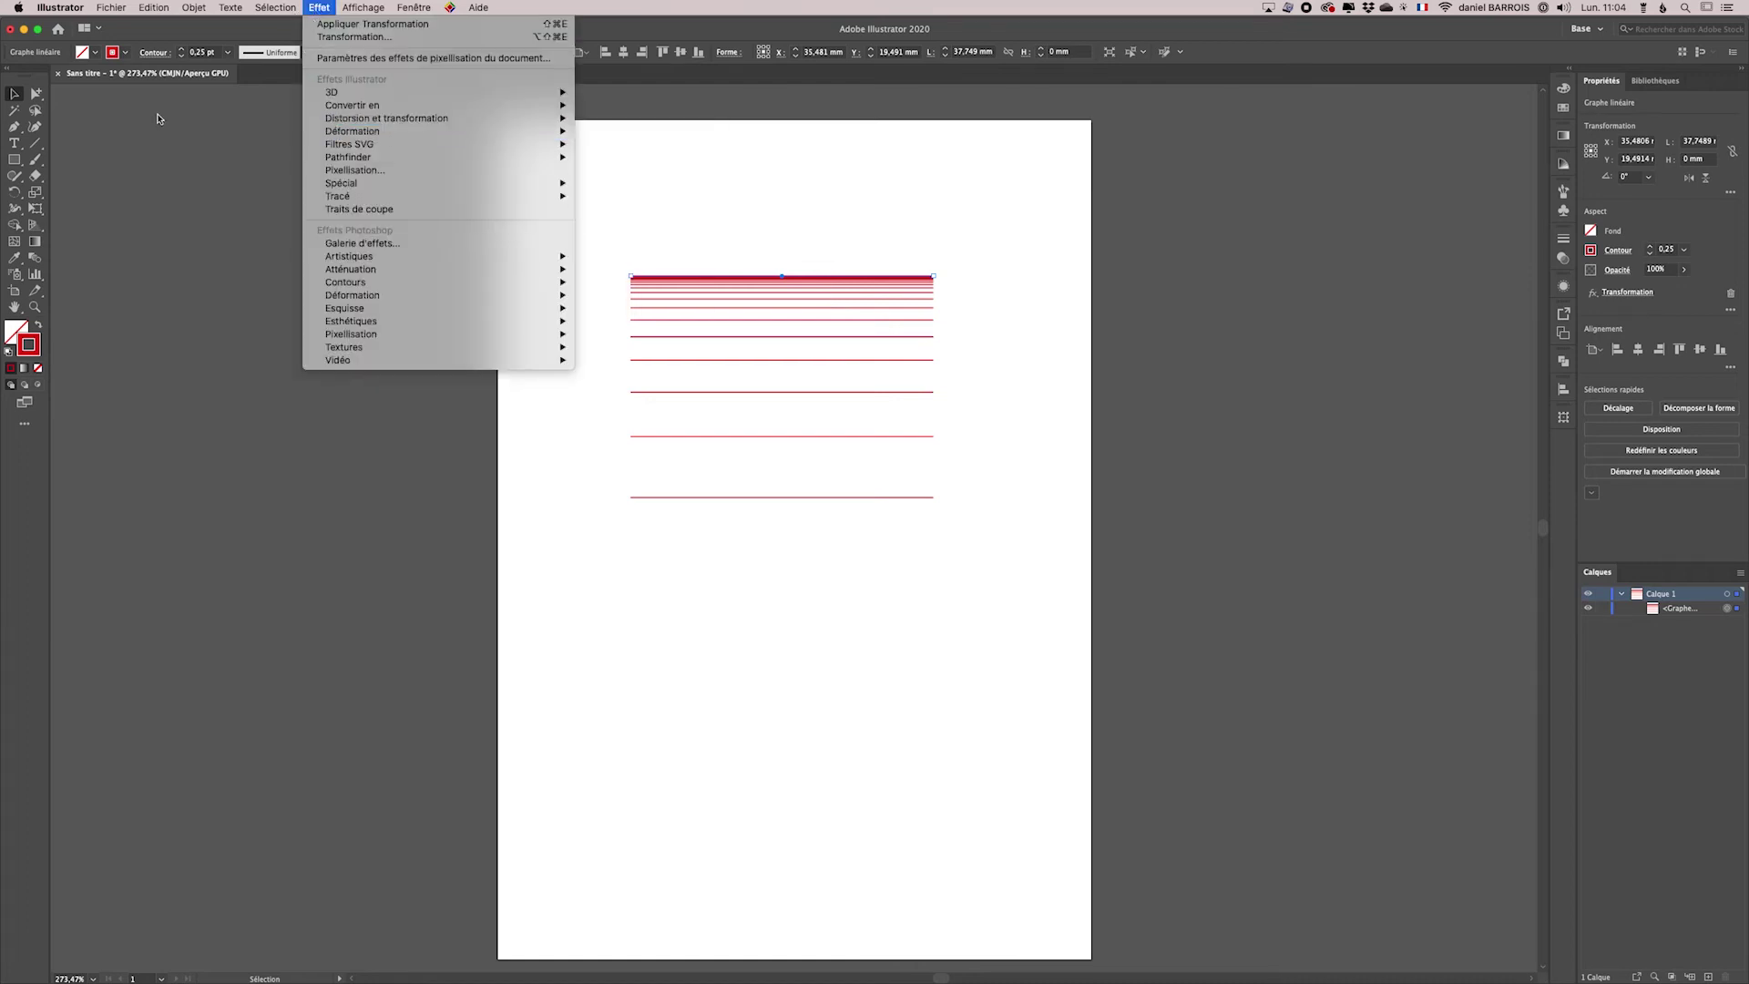
left_click(1006, 311)
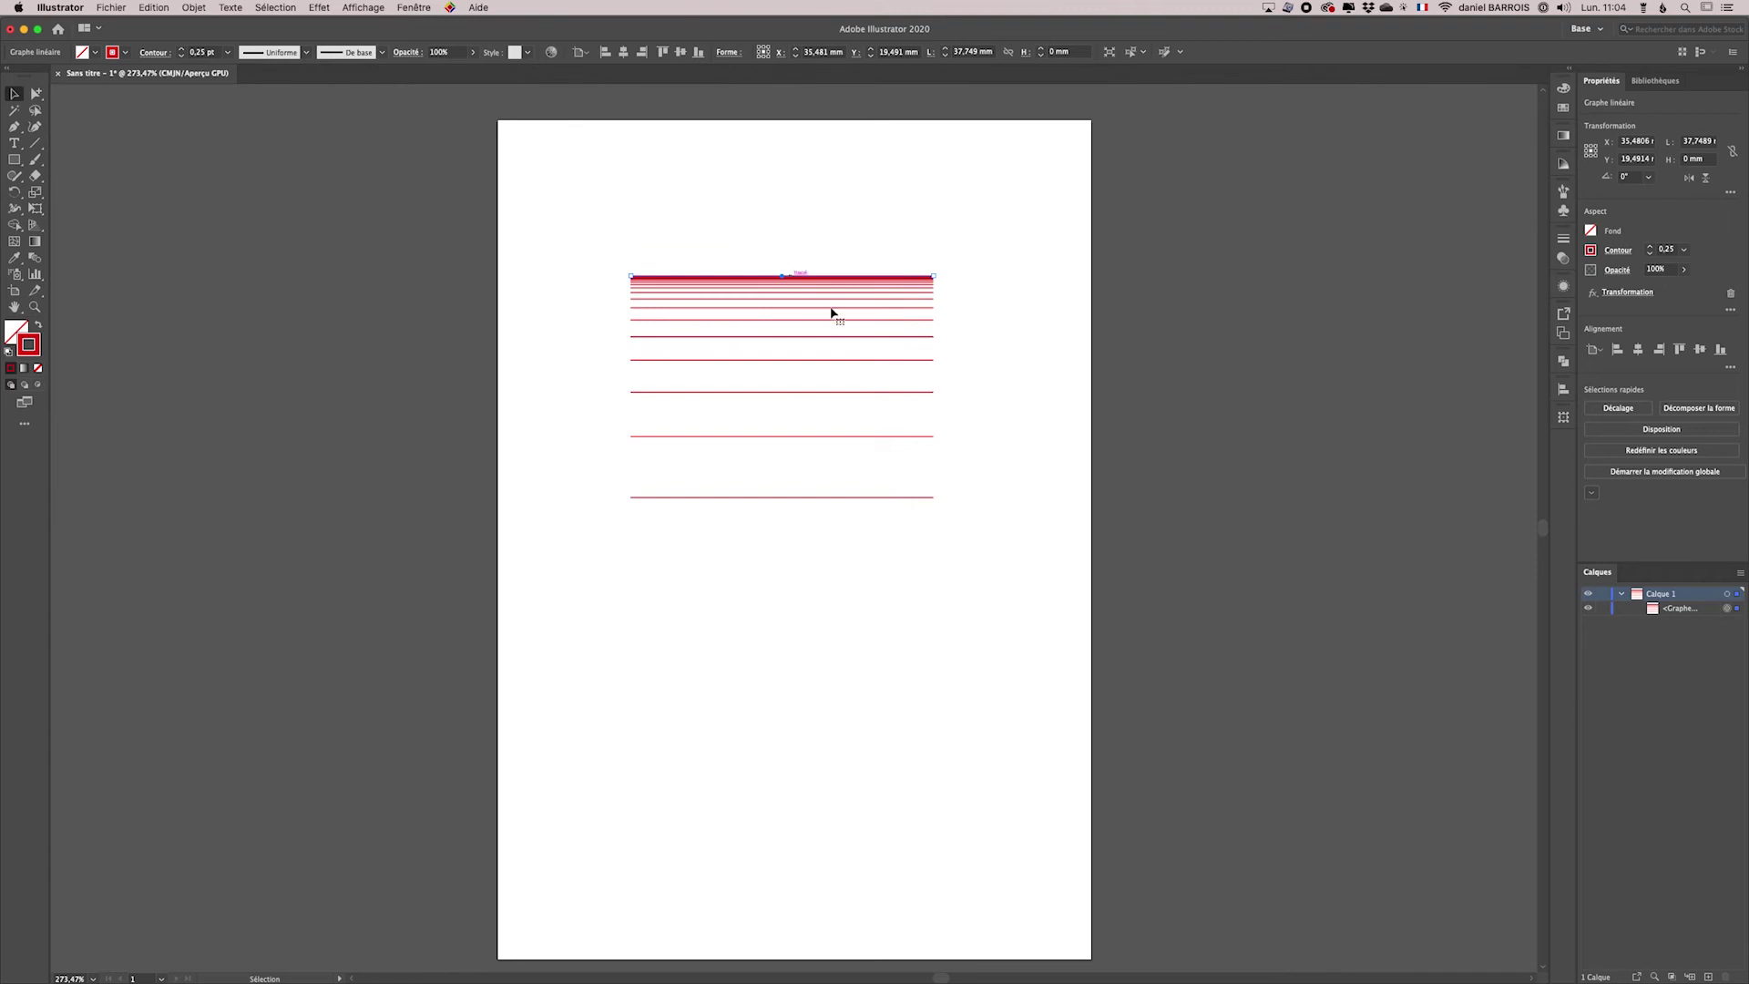
left_click(1563, 287)
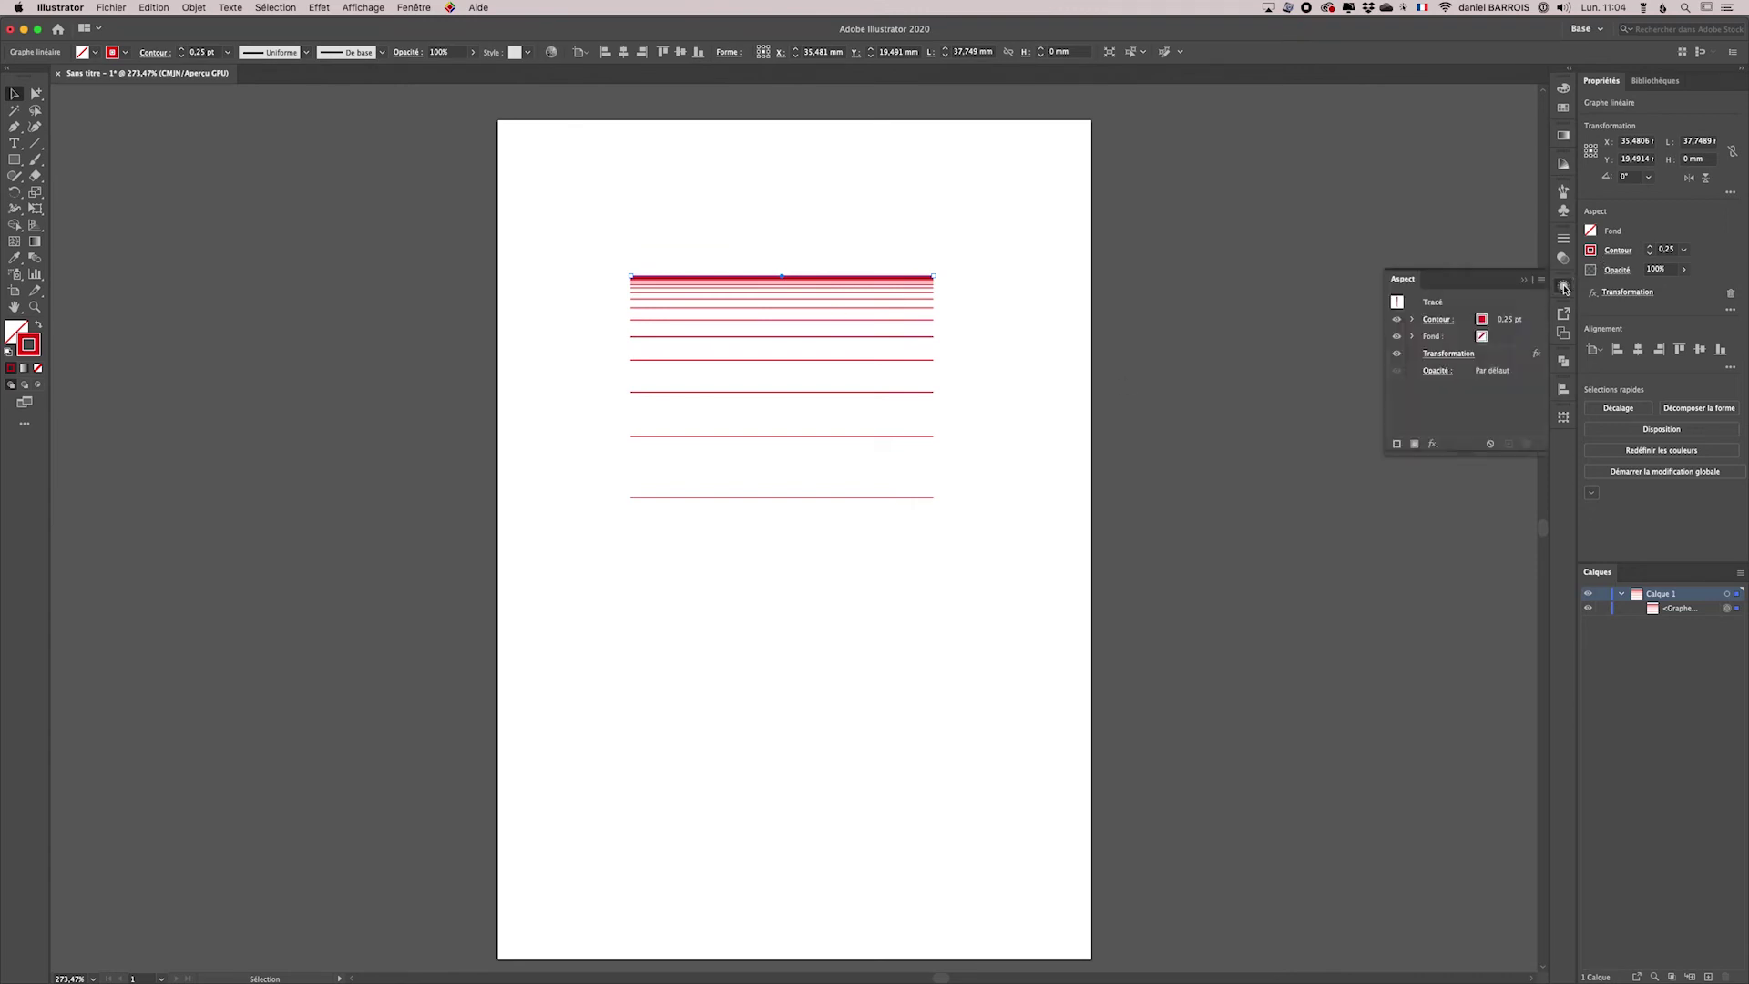
left_click(1457, 357)
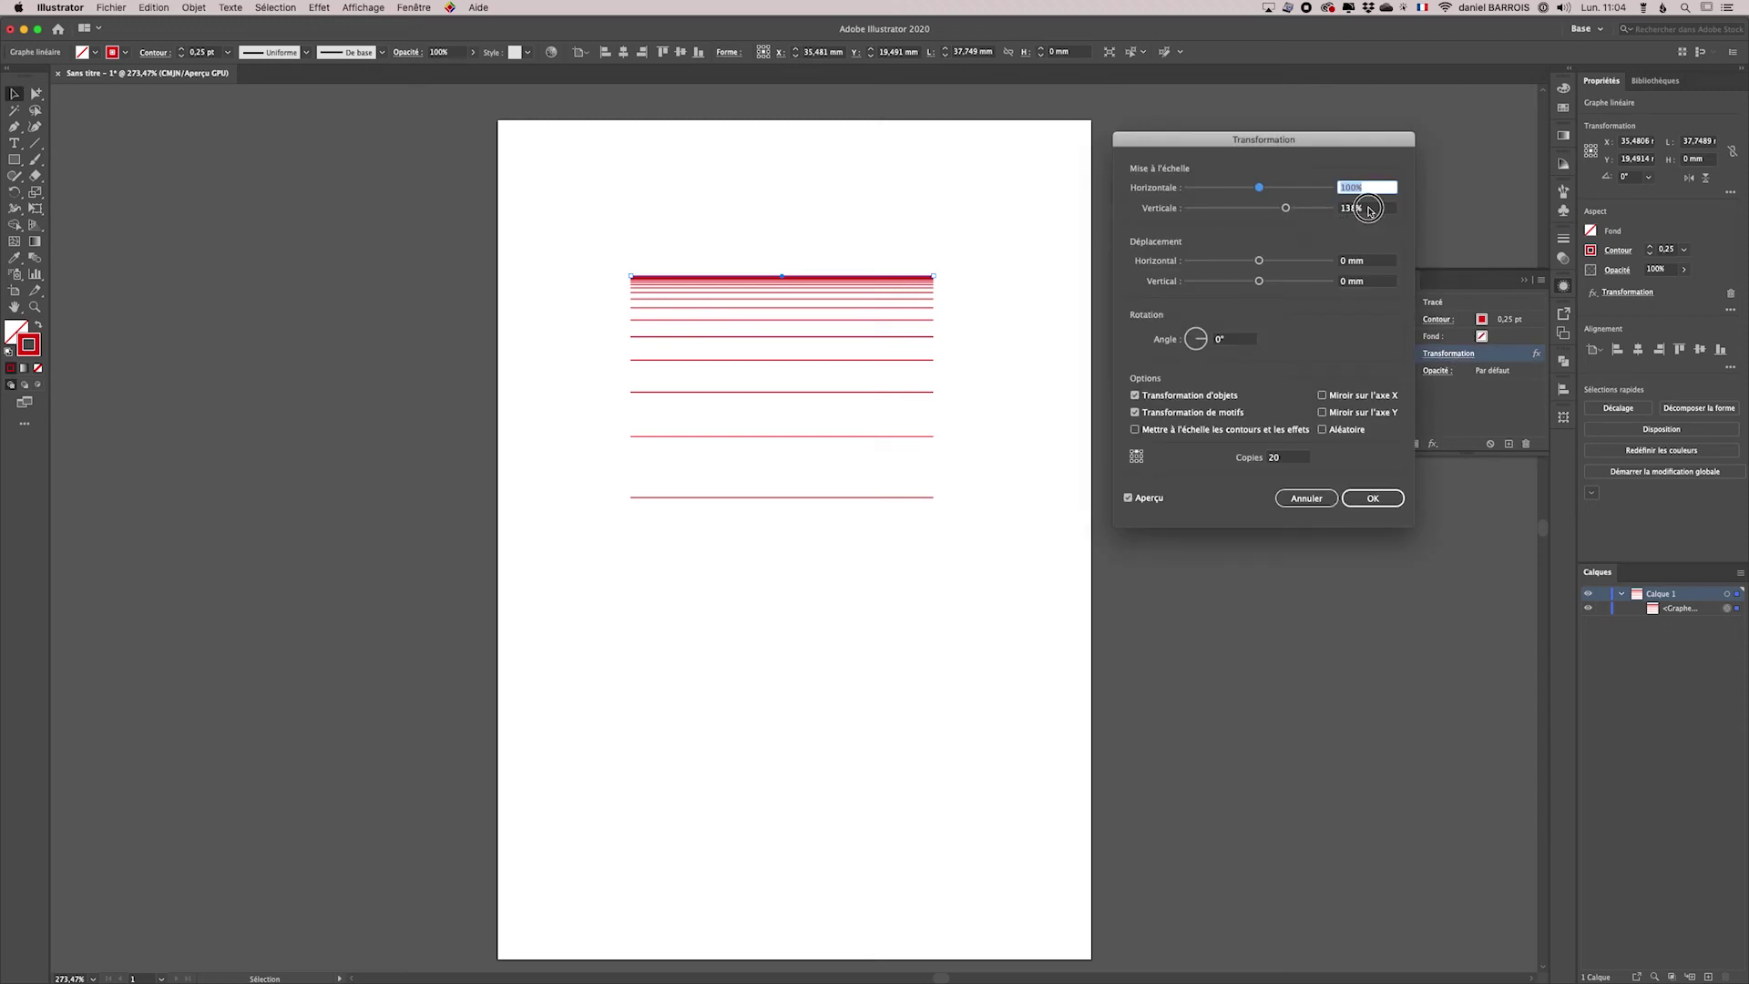
key("Tab")
key("Up")
key("Up")
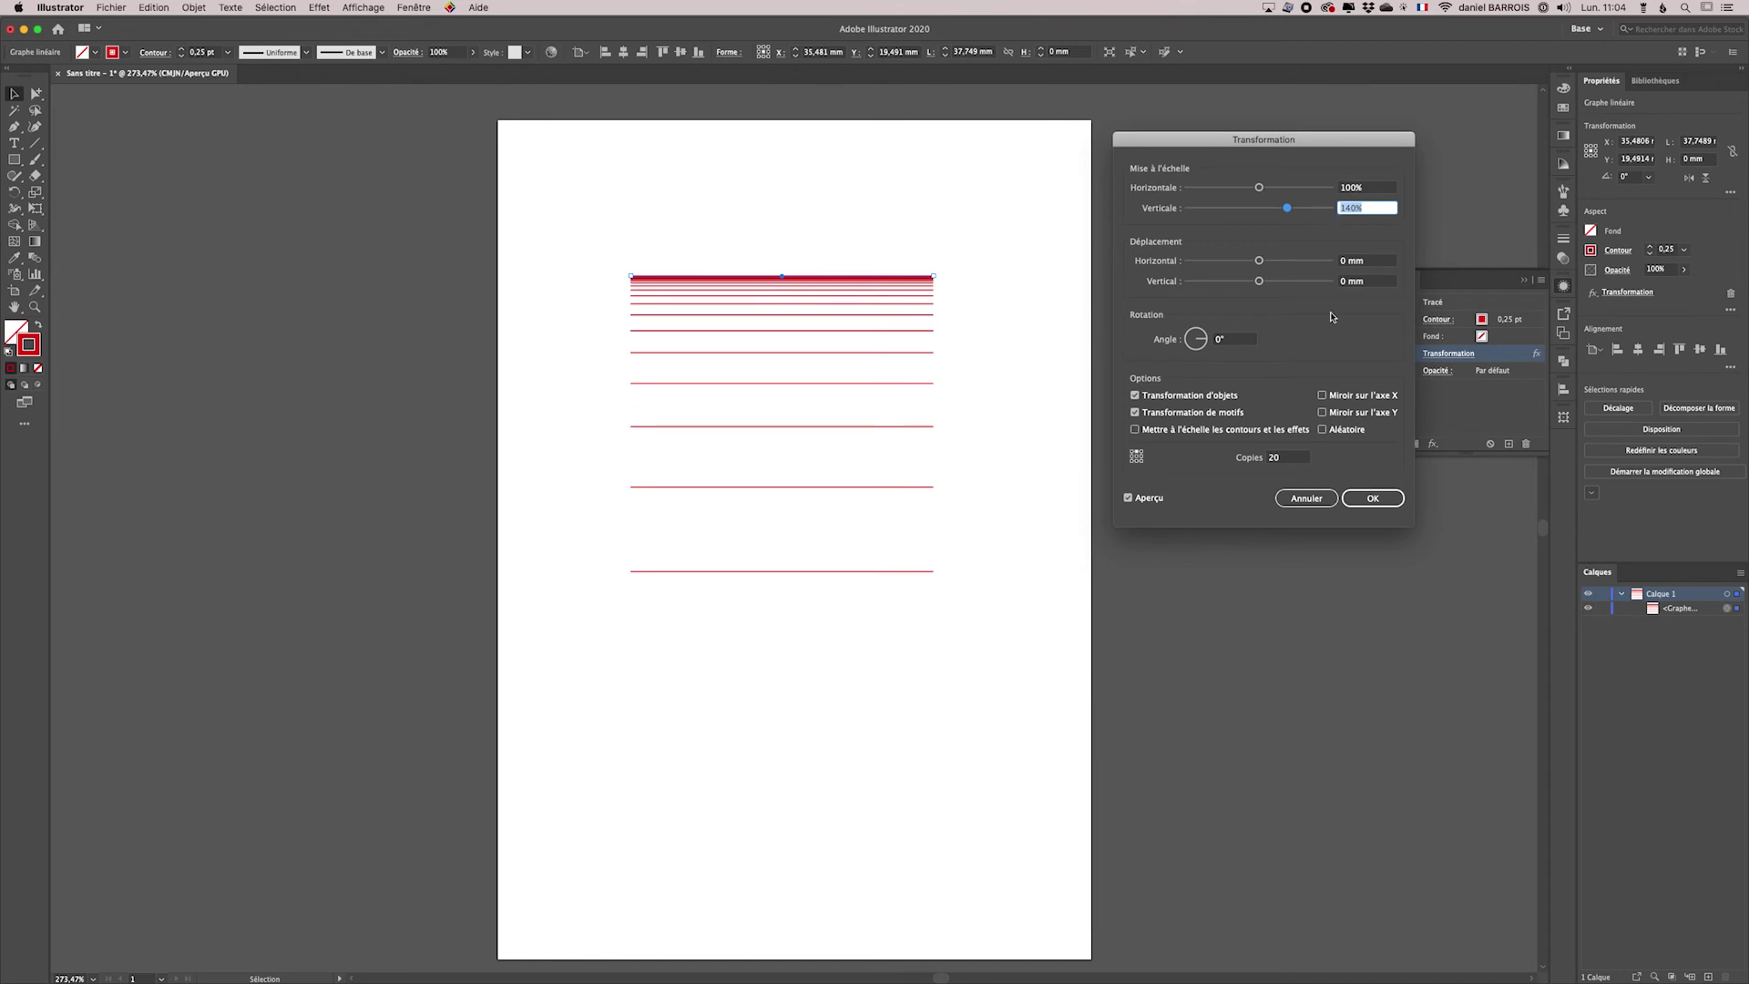
Try different copy counts for the Transform effect, settle on 18 copies and apply the change
left_click(1275, 459)
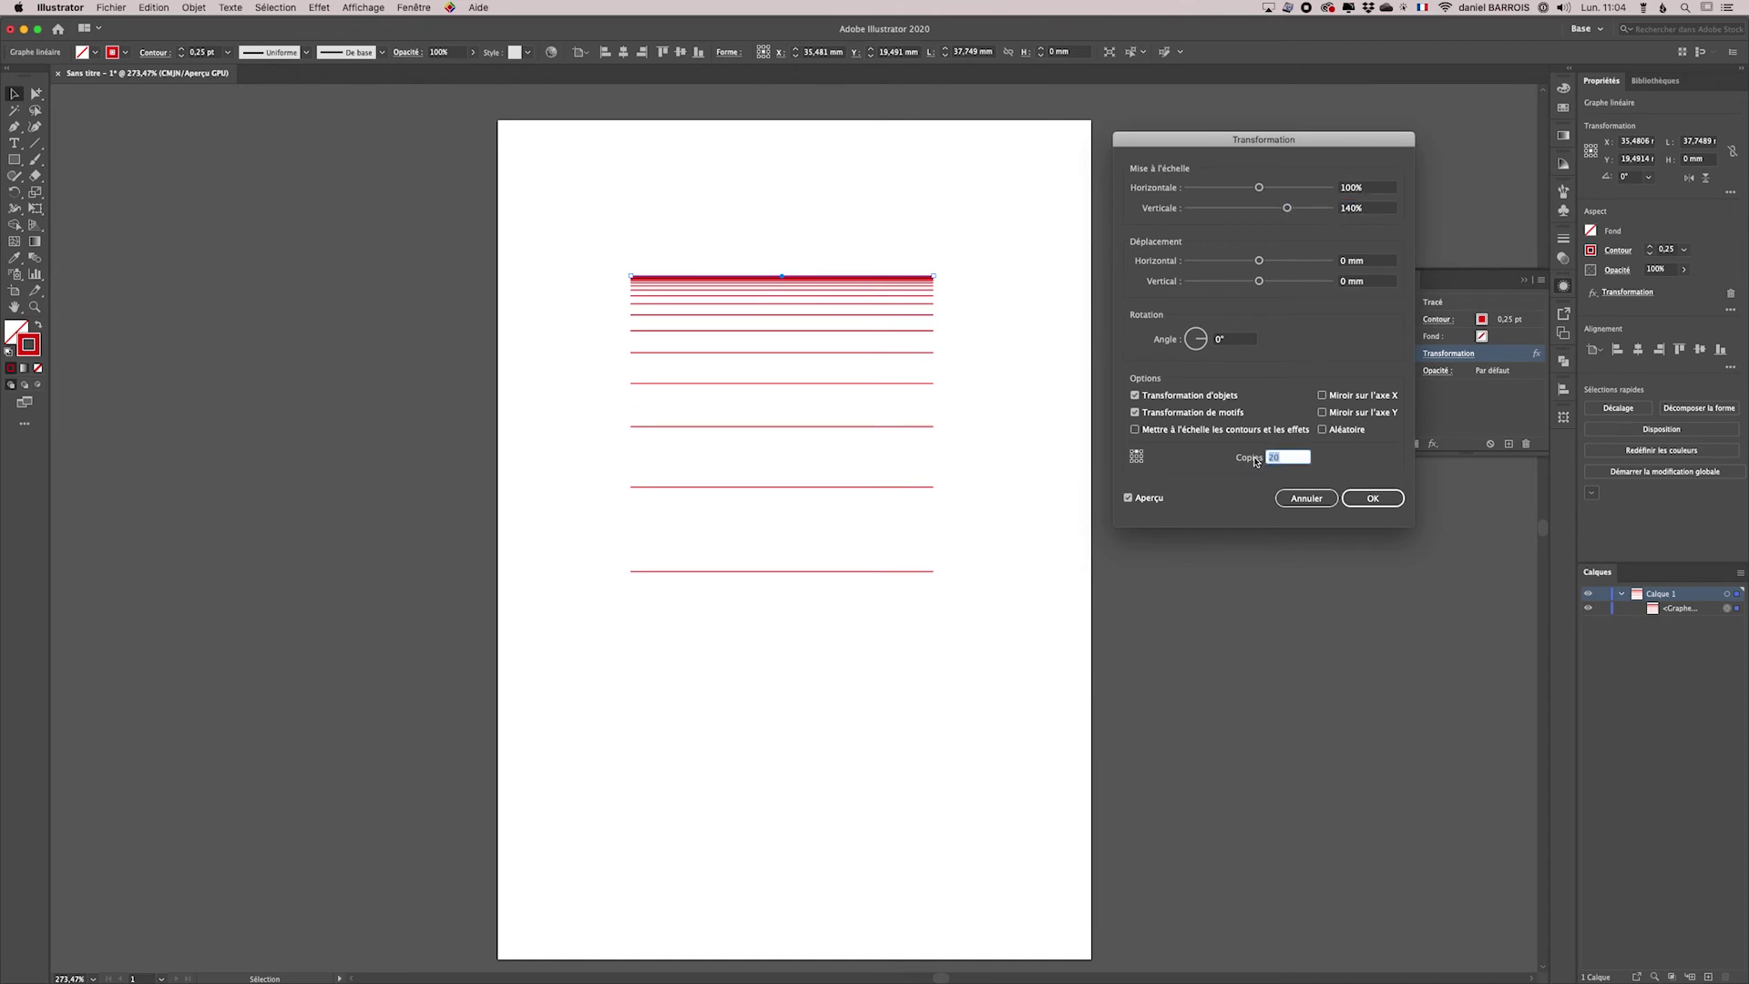
key("Up")
key("Up")
key("Up")
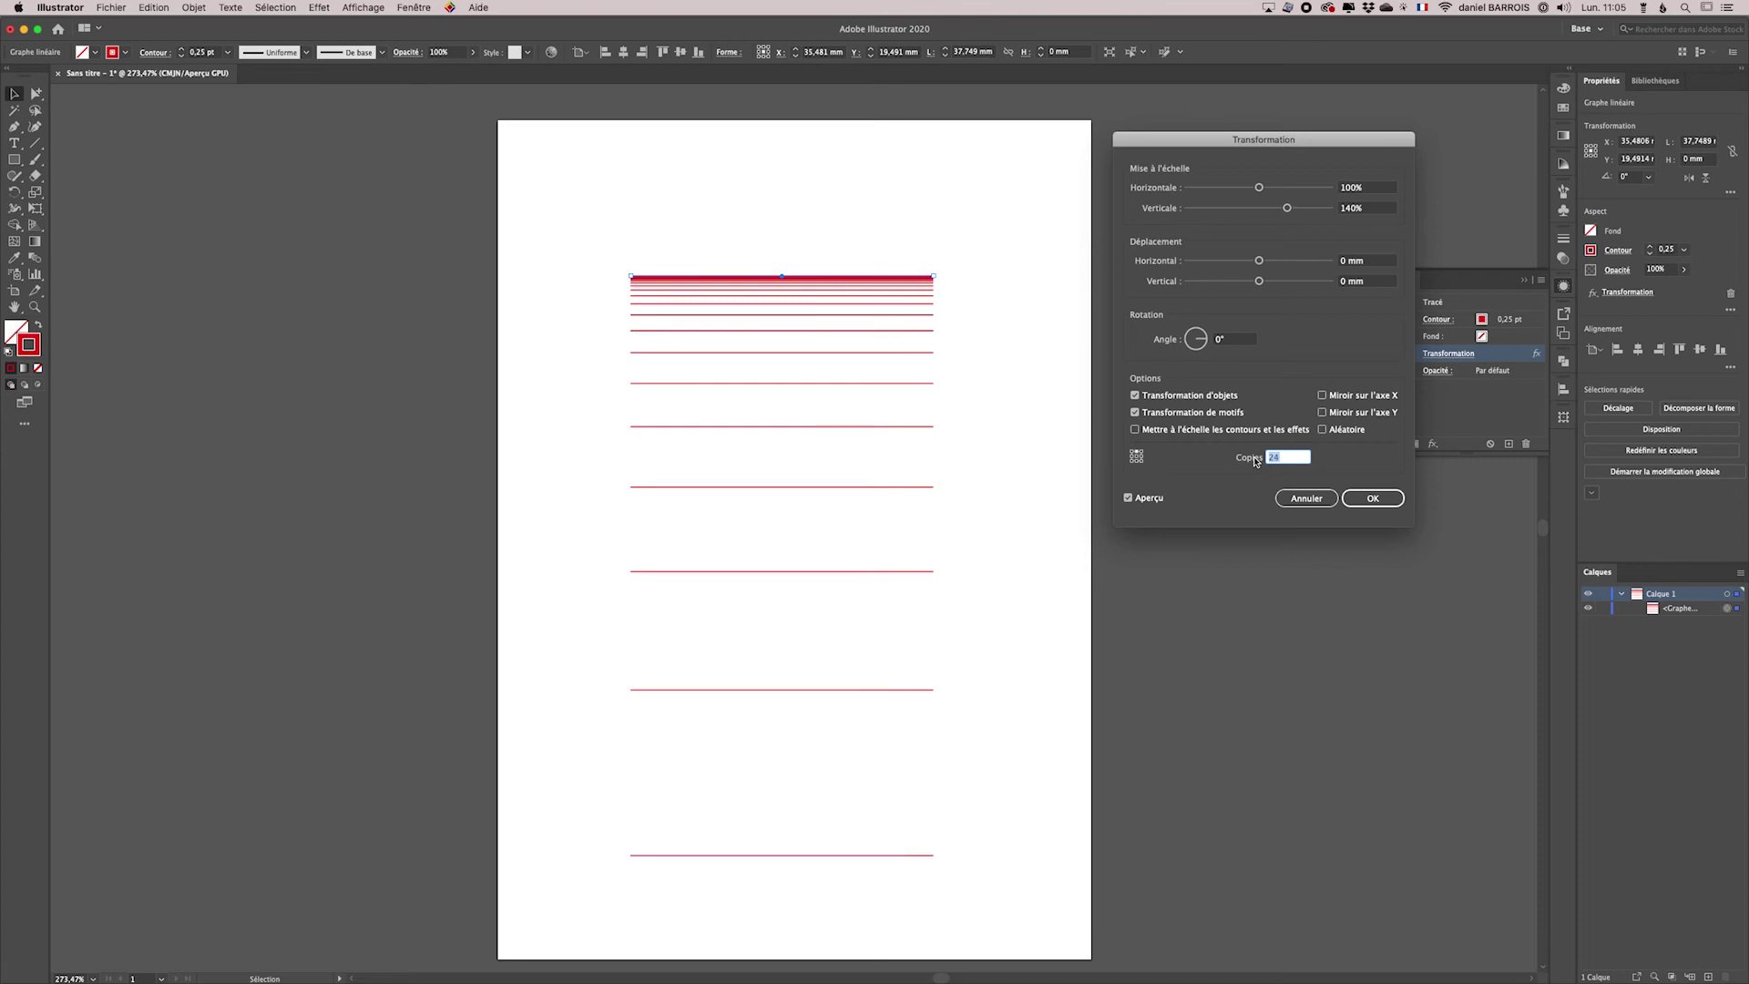
key("Down")
key("Down")
key("Down")
key("Down")
key("Down")
key("Down")
key("Down")
key("Up")
key("Up")
key("Up")
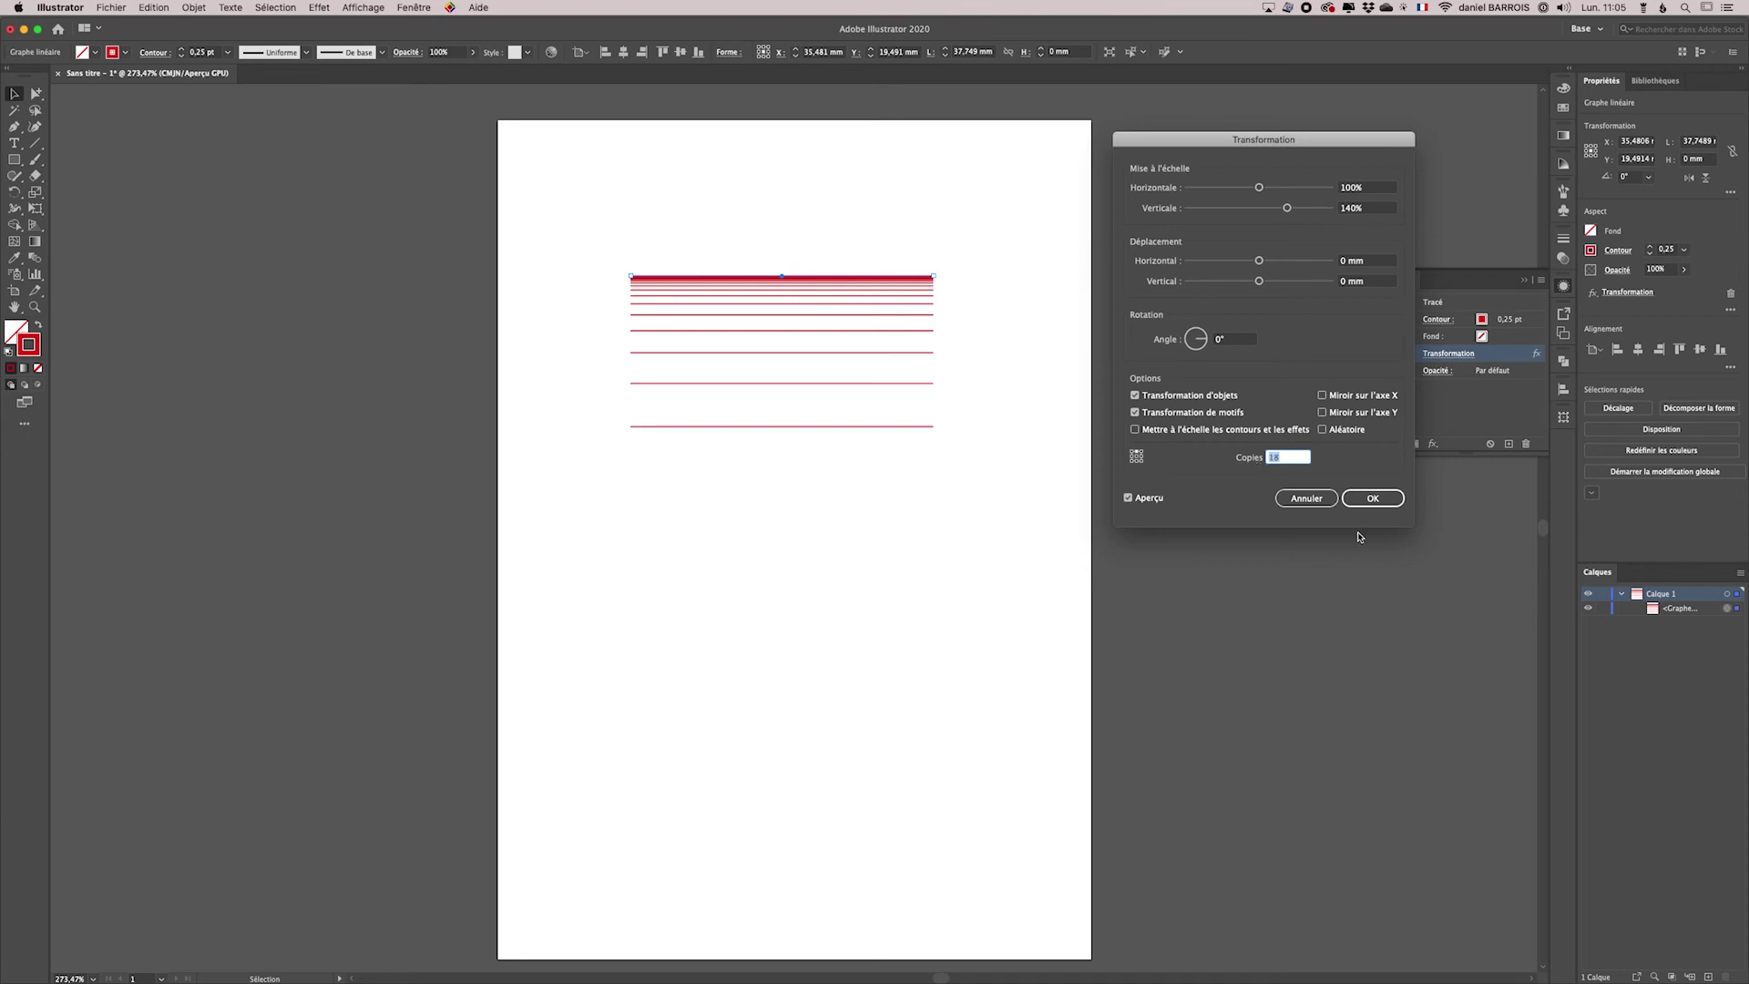
left_click(1373, 498)
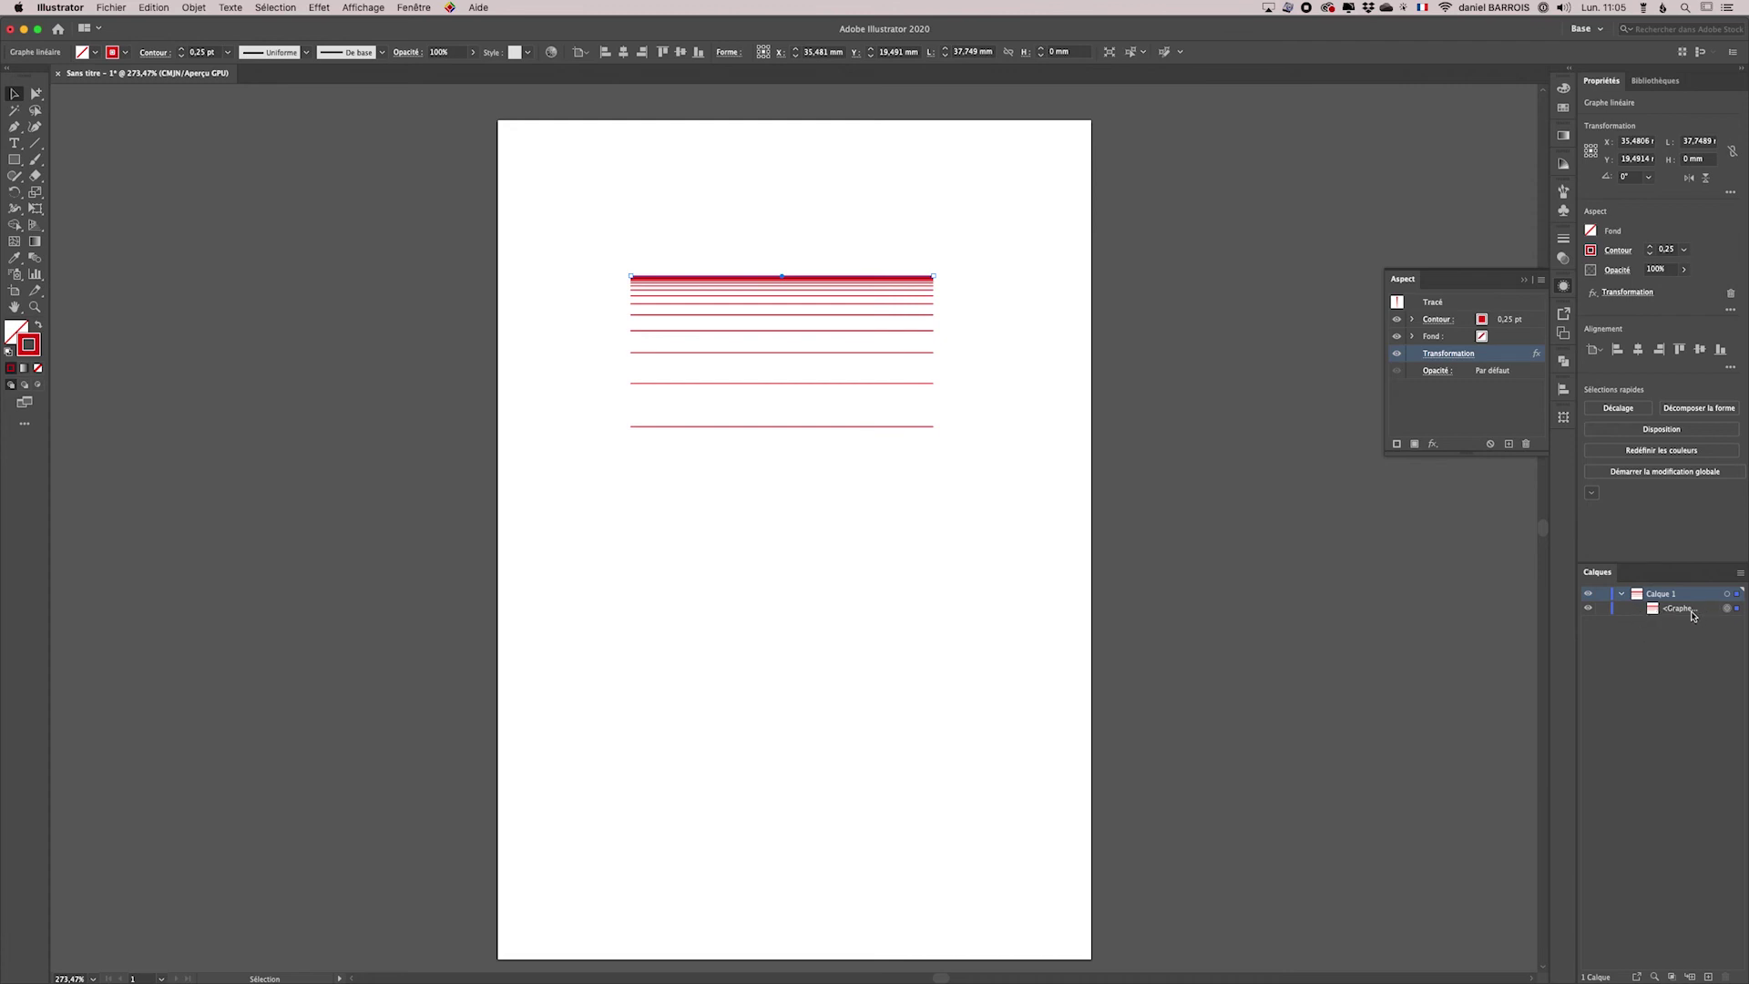
Expand the line's appearance into separate lines, check the resulting group's contents in the layer list and deselect everything
left_click(192, 8)
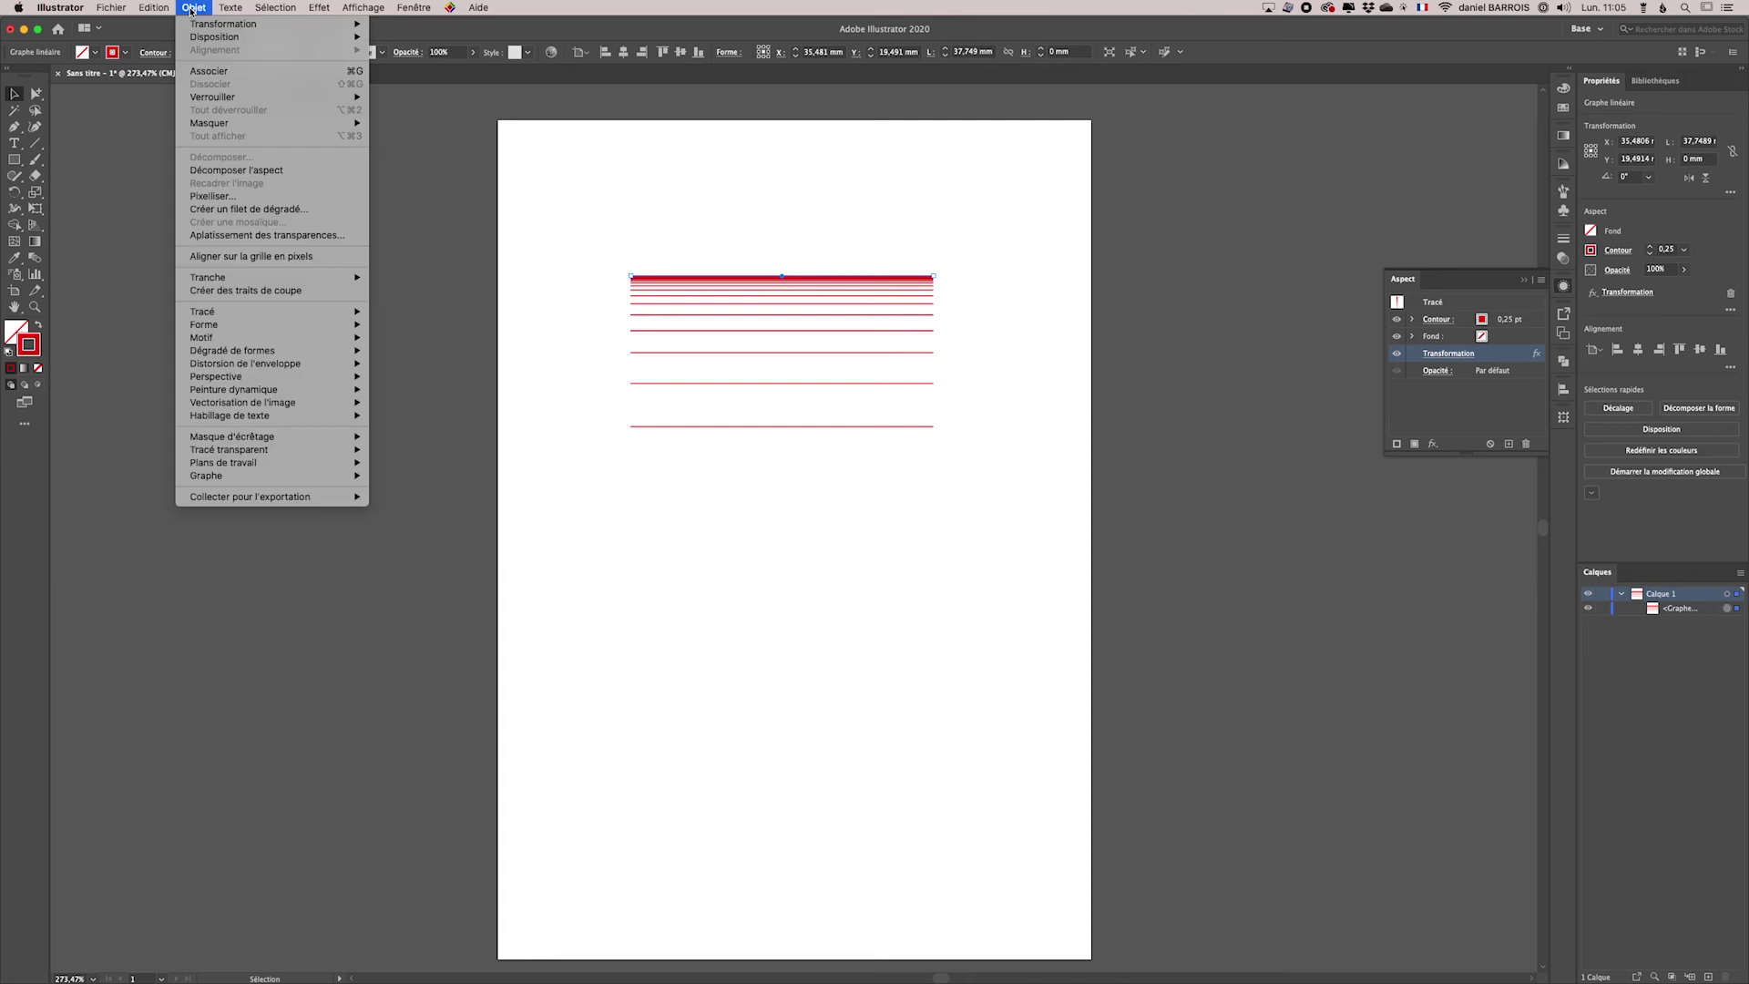
left_click(212, 173)
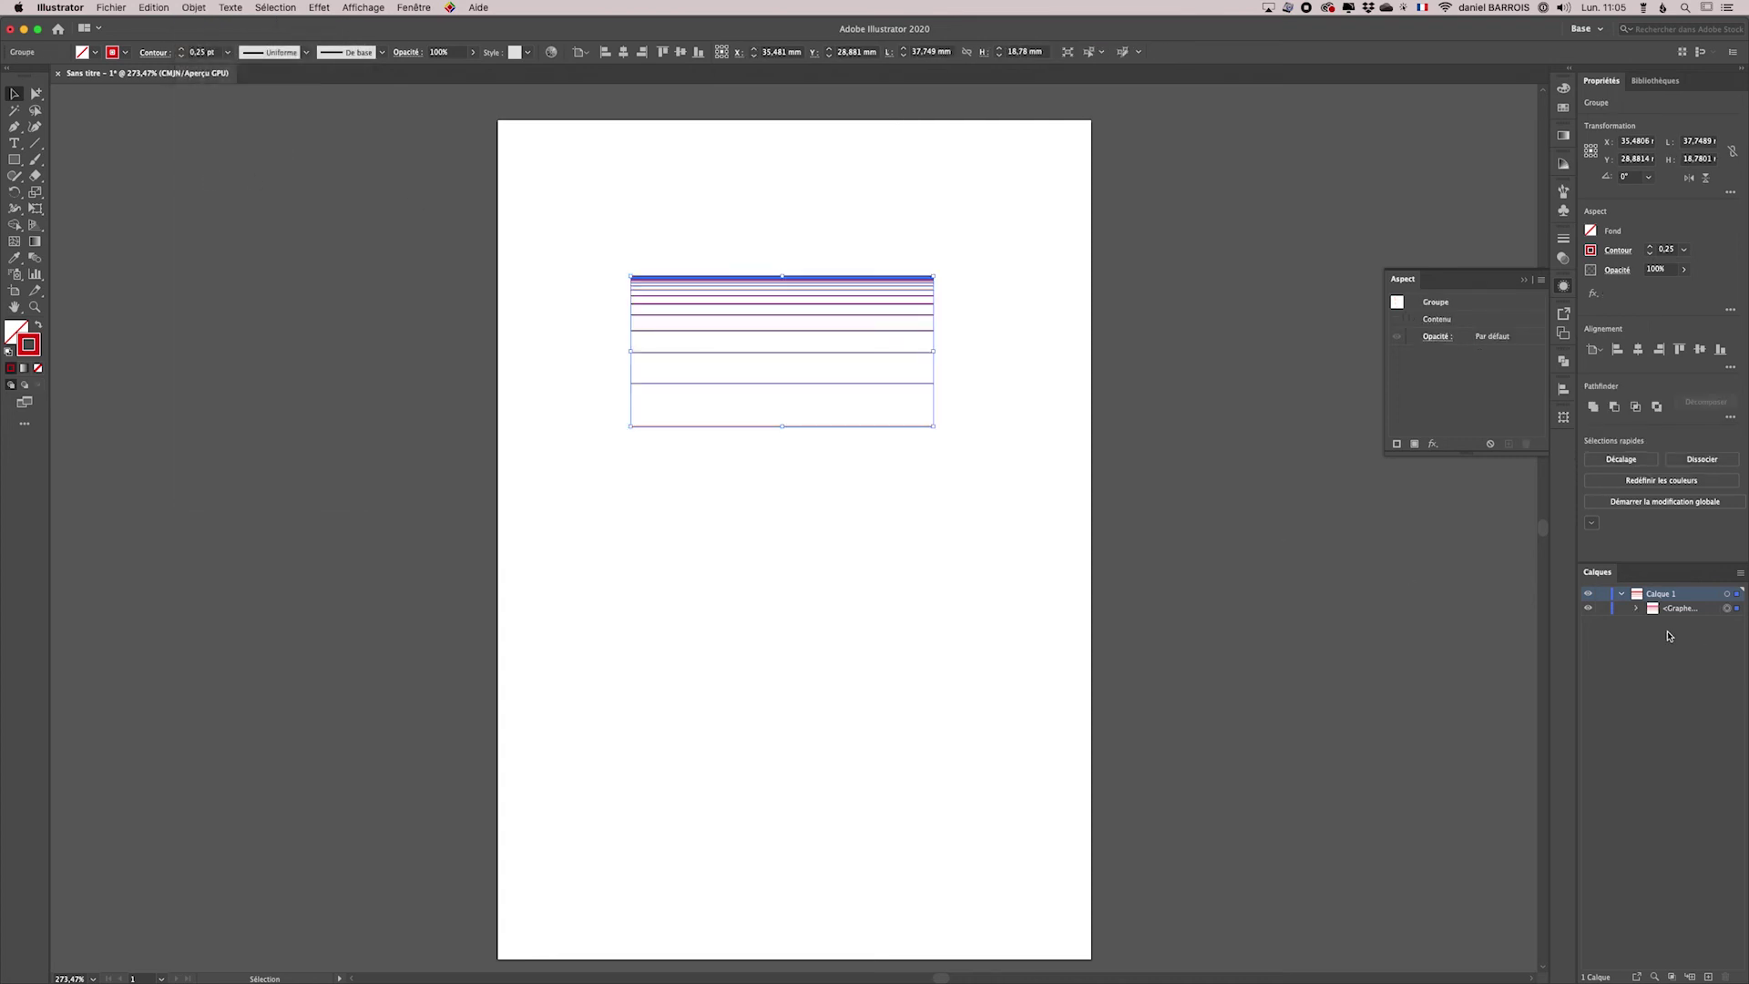
left_click(1637, 608)
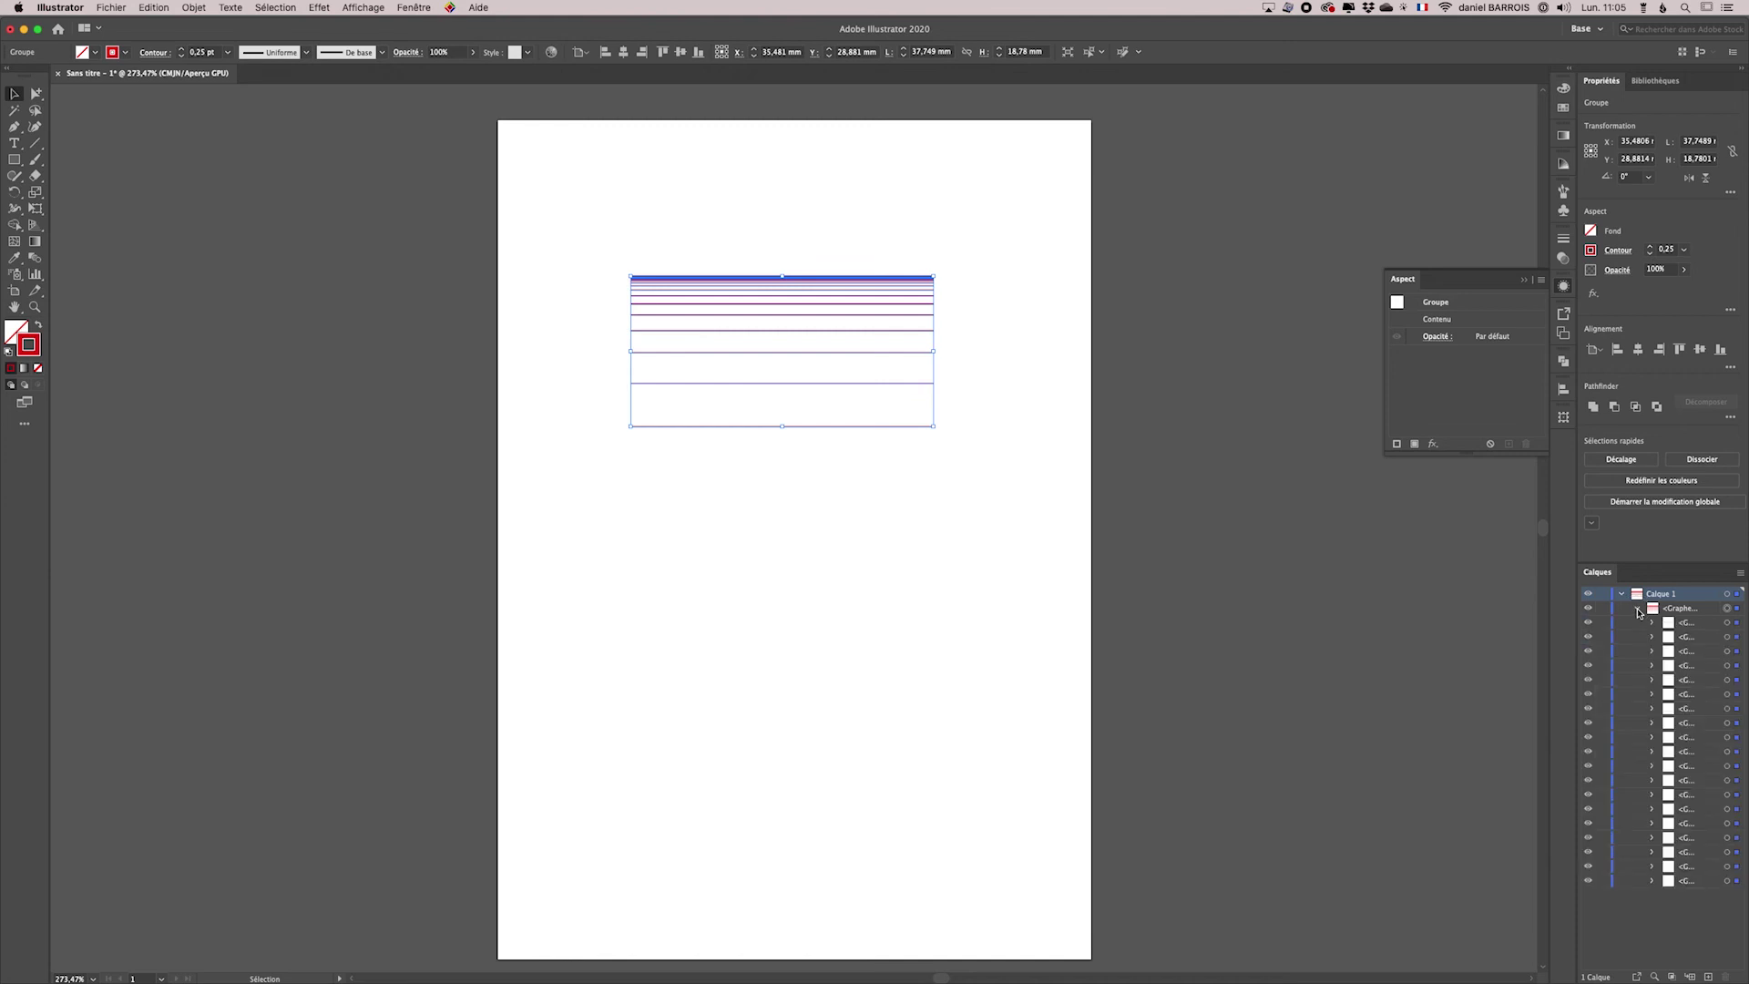
left_click(1638, 610)
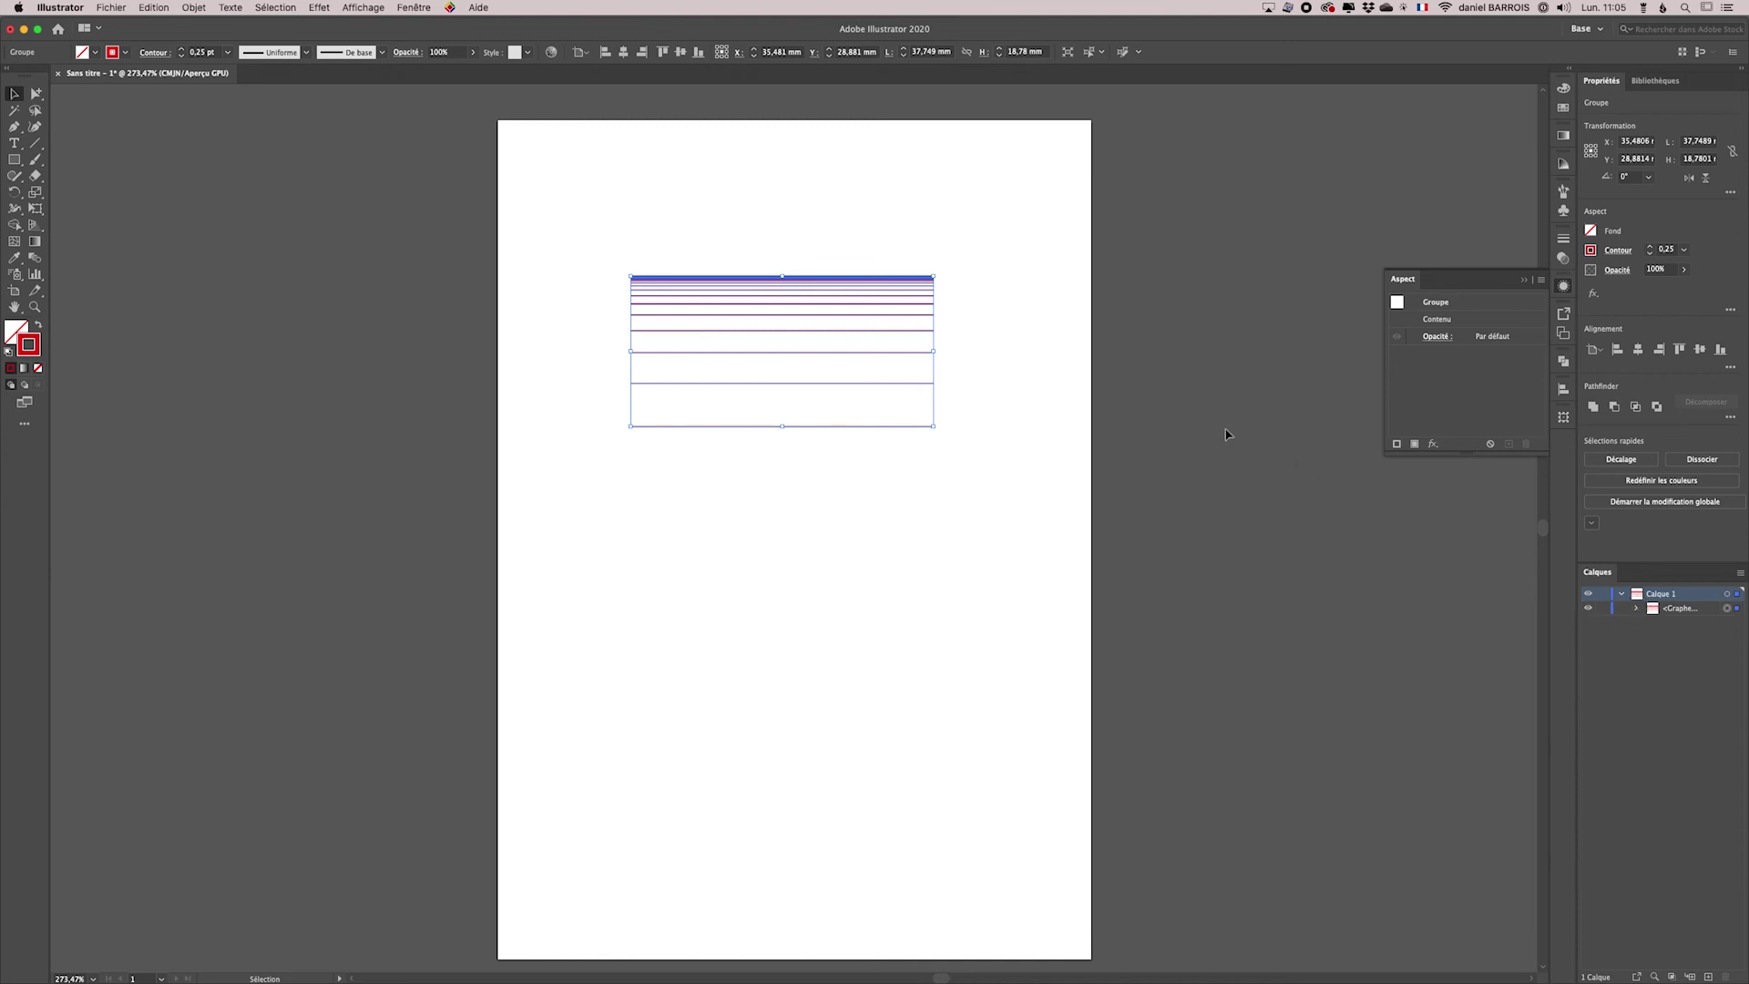
left_click(753, 525)
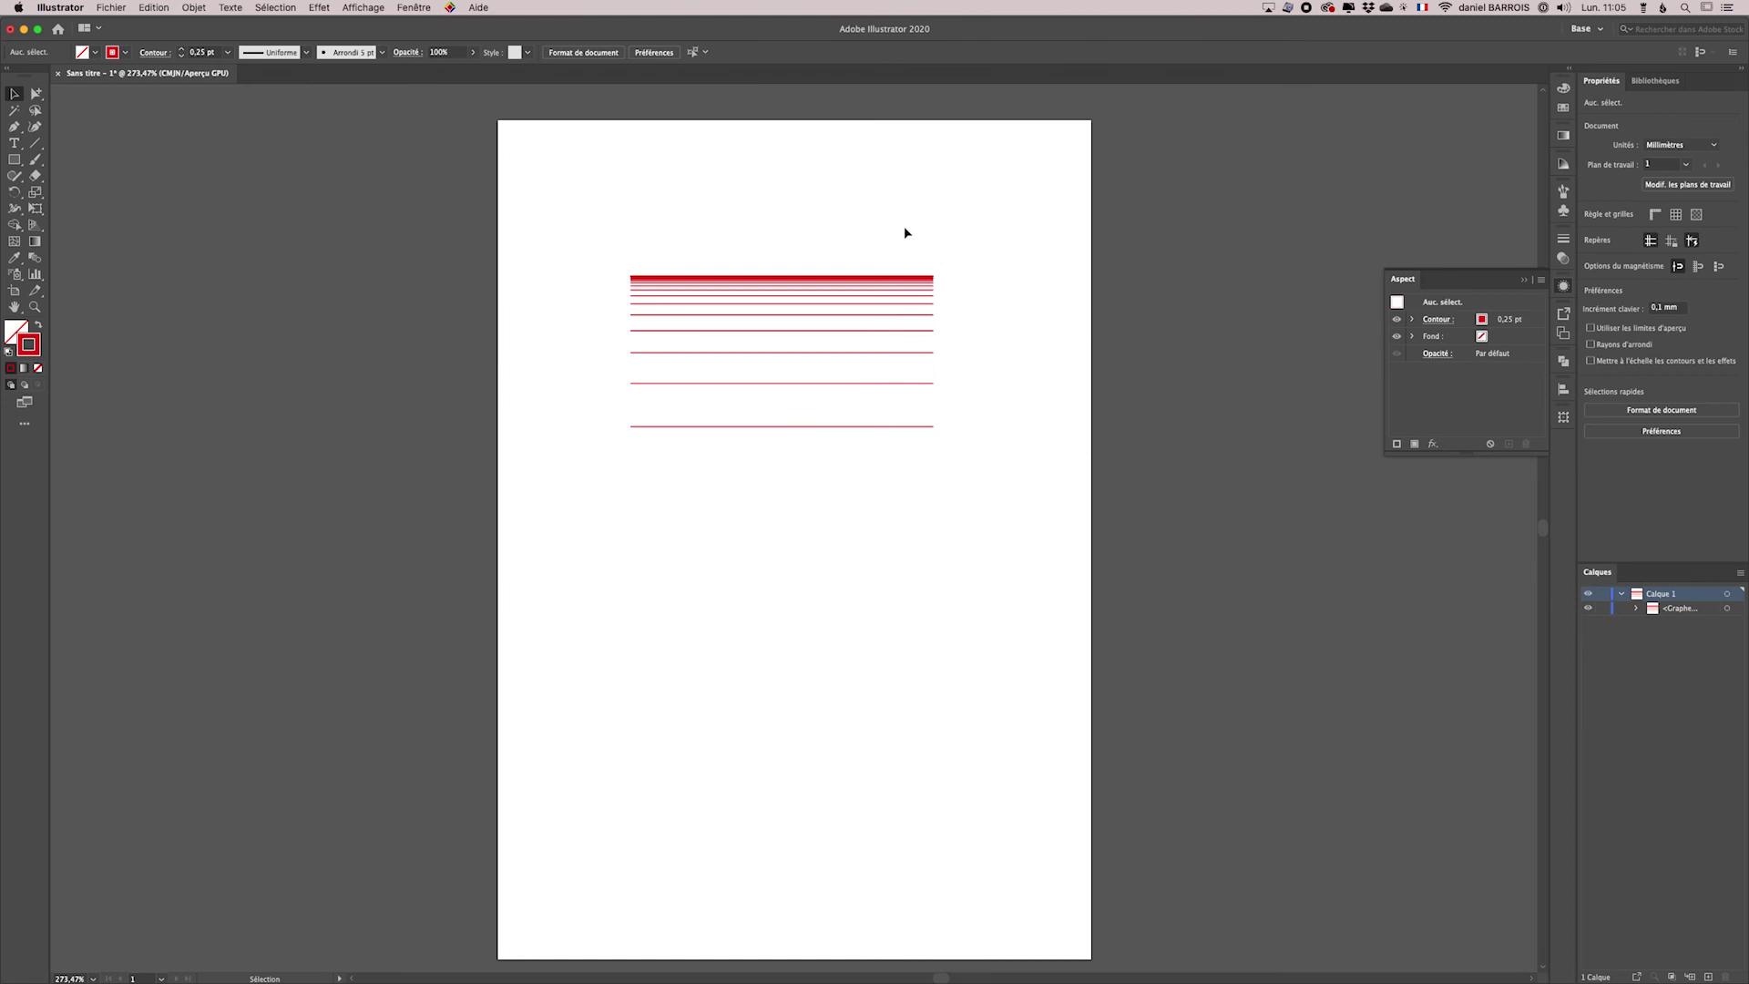
Delete the tightly packed lines at the top of the expanded group one by one with the Group Selection tool
left_click(36, 94)
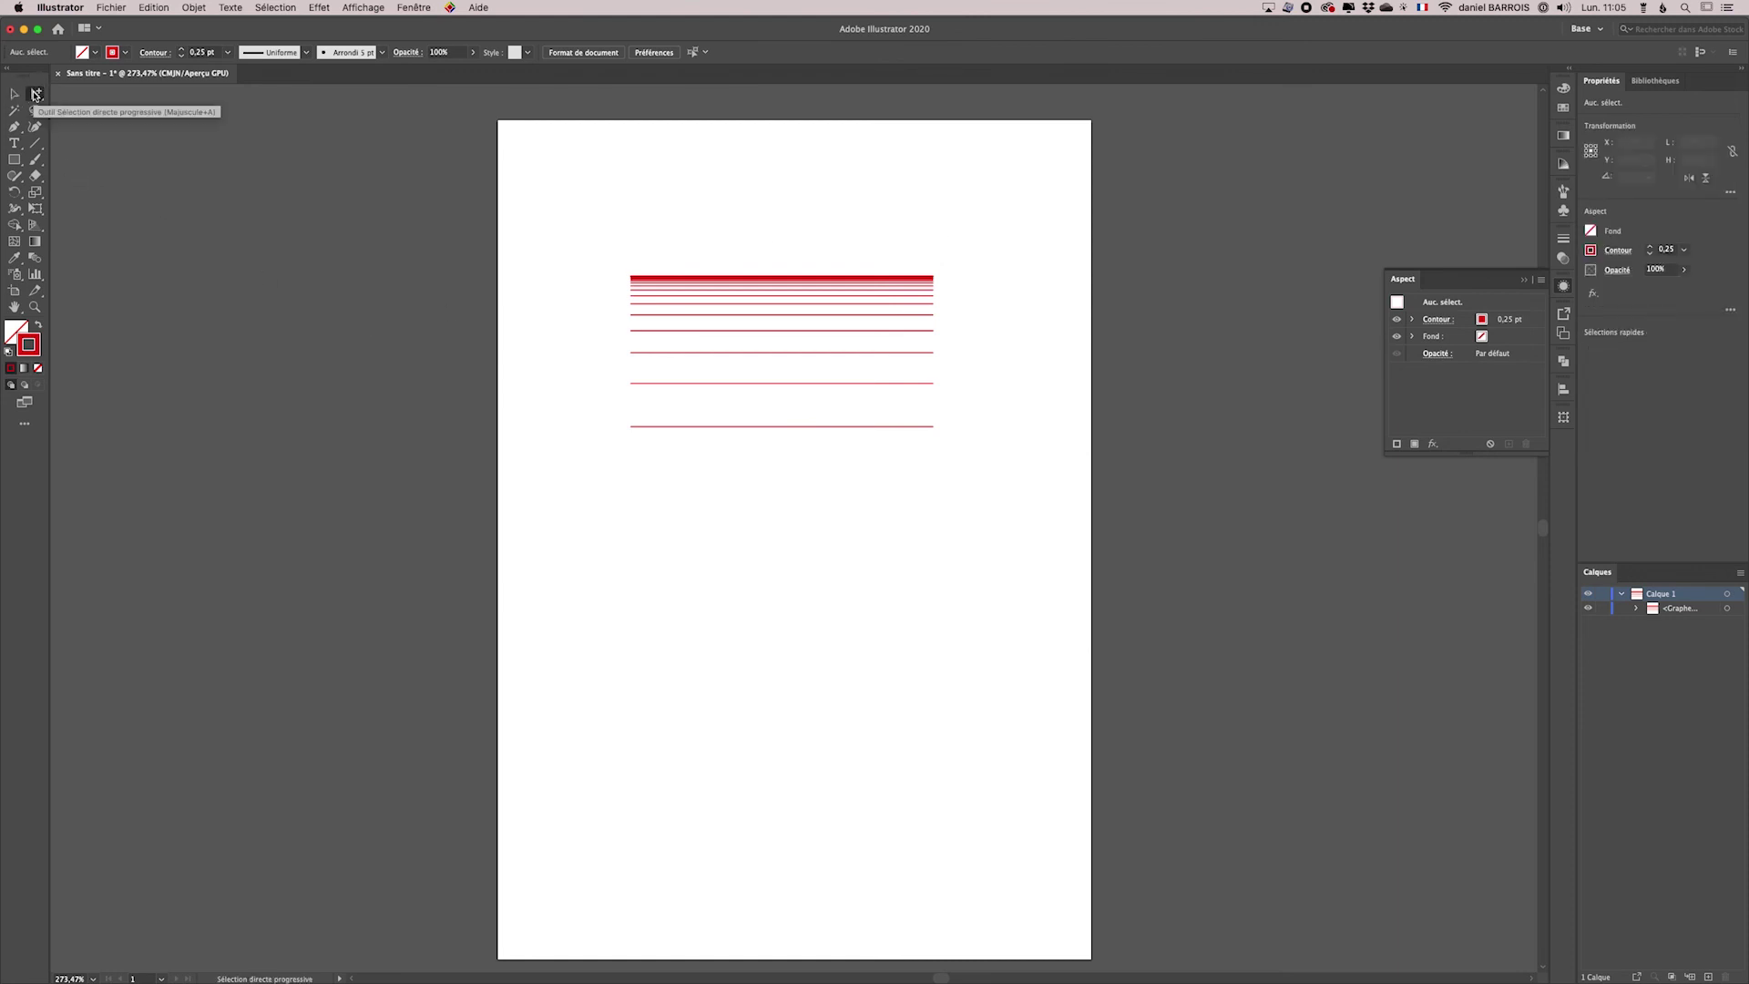
left_click_drag(36, 96, 197, 113)
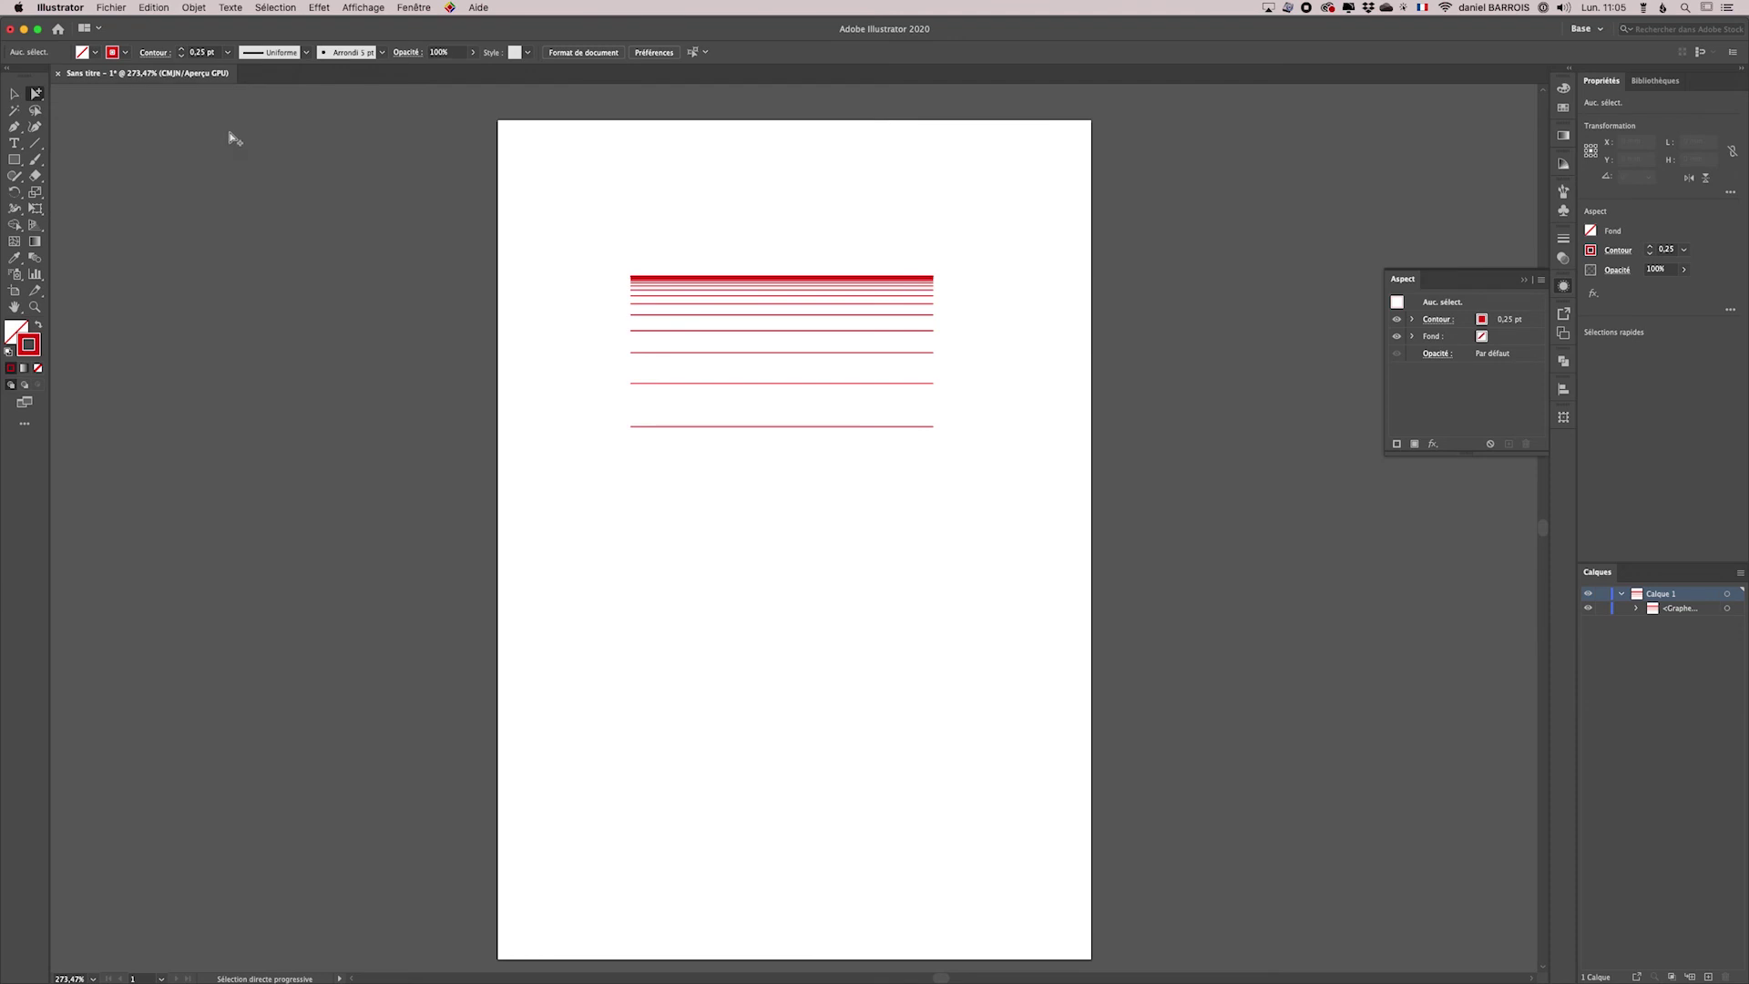
left_click(825, 279)
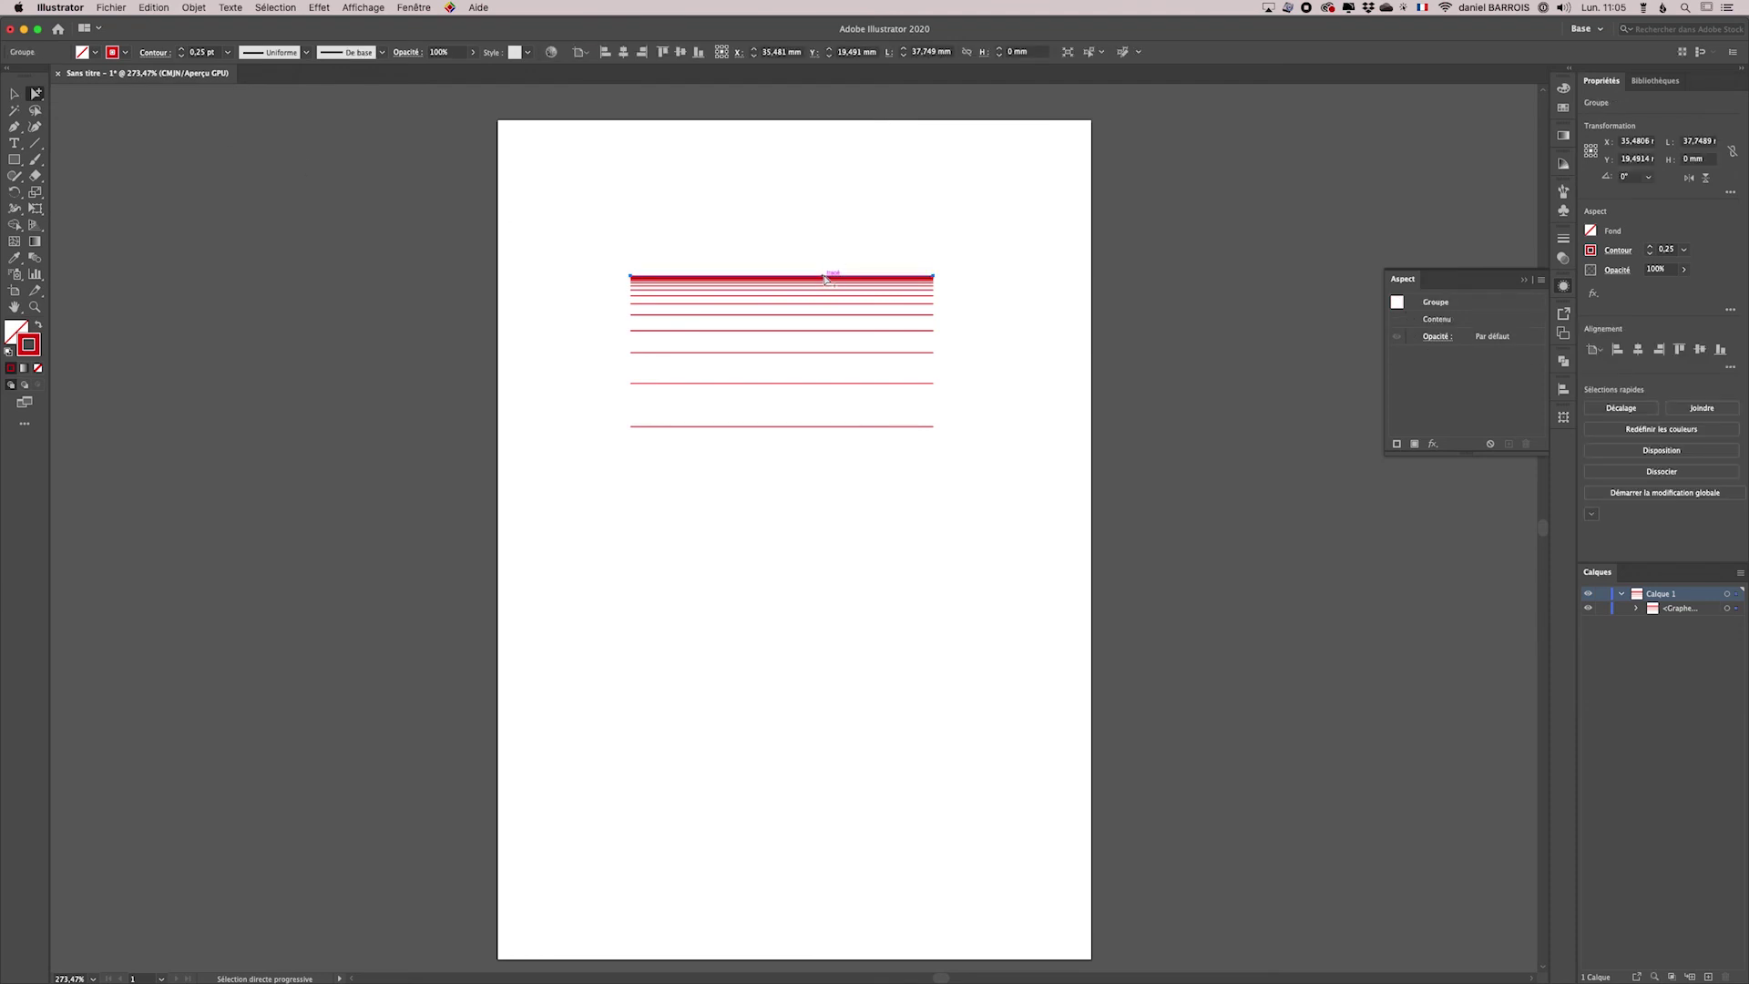
key("super+shift+a")
left_click(826, 279)
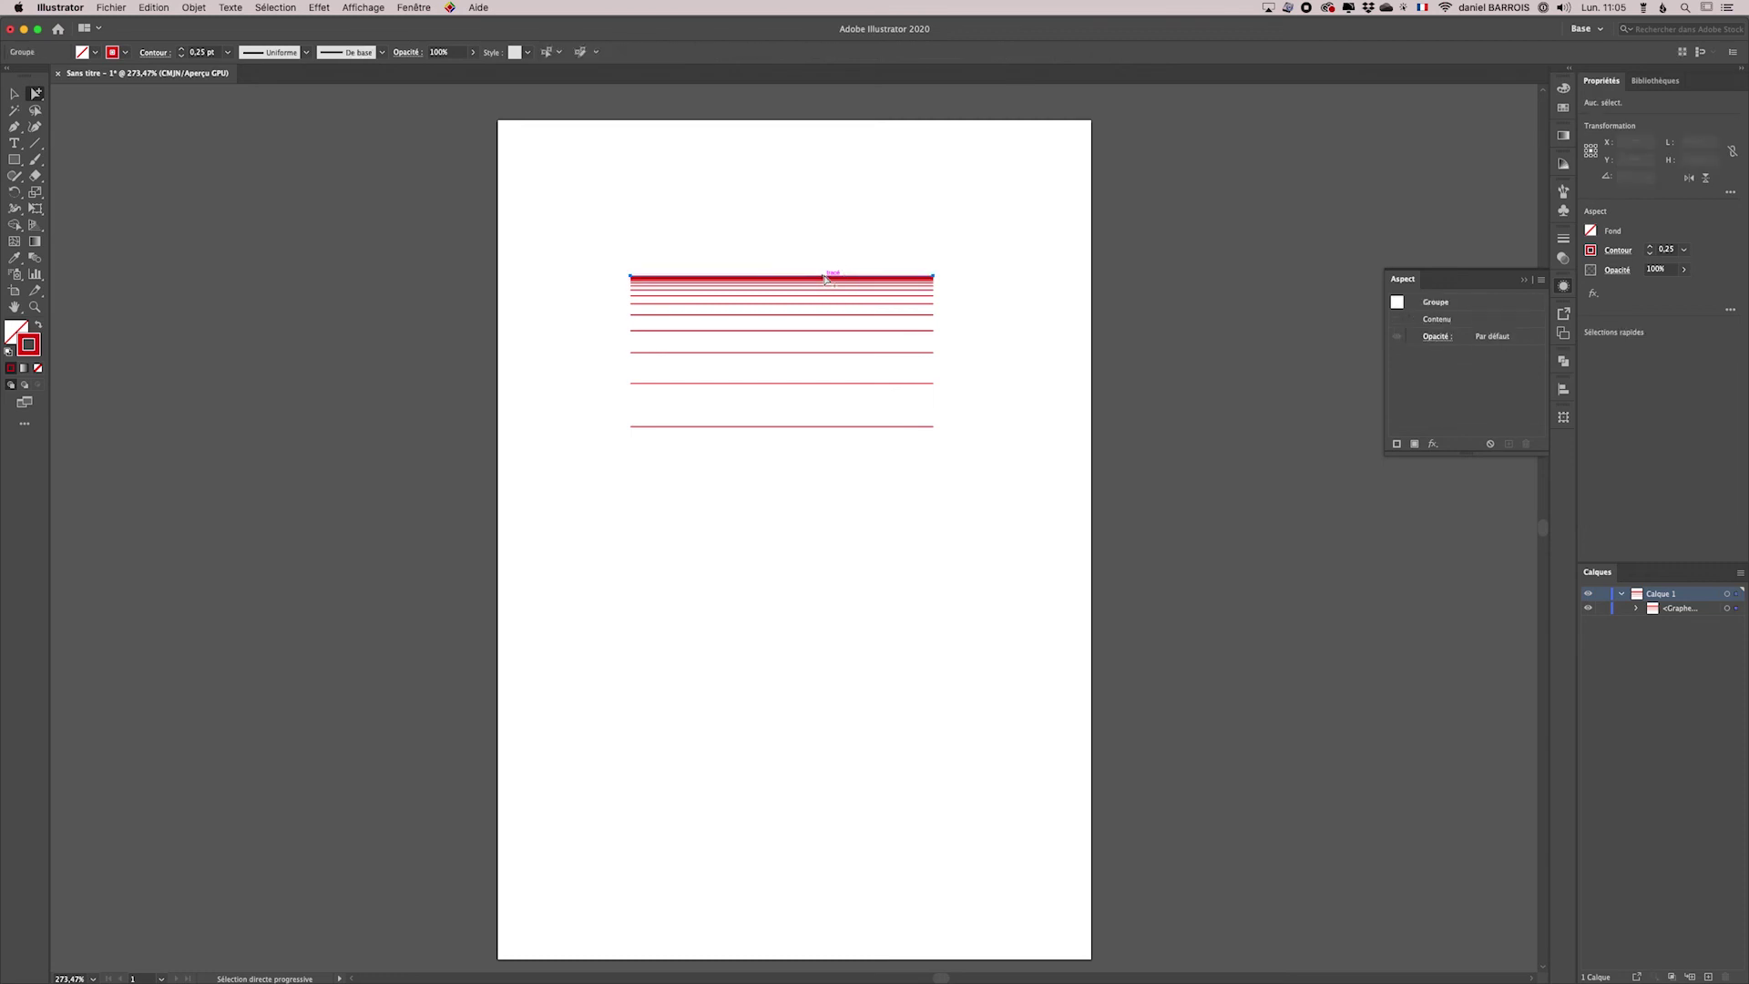
key("super+shift+a")
left_click(826, 279)
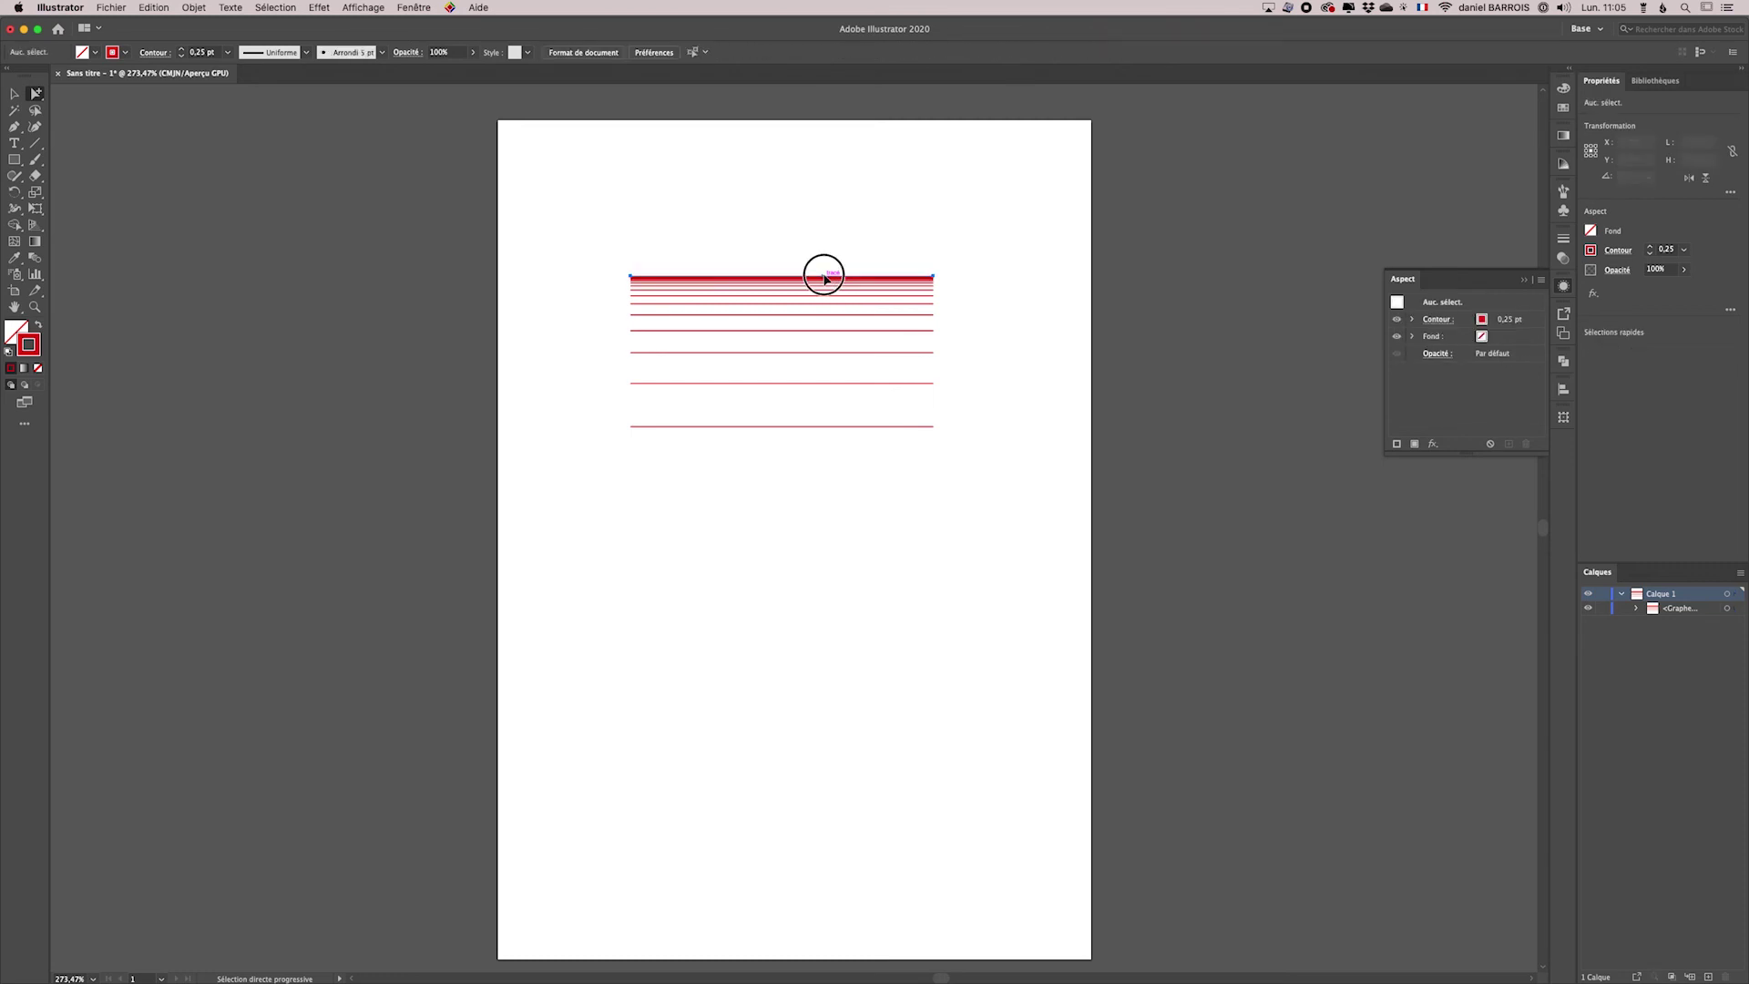
key("super+shift+a")
left_click(826, 279)
key("super+shift+a")
left_click(826, 279)
key("super+shift+a")
left_click(825, 279)
key("super+shift+a")
left_click(826, 279)
key("super+shift+a")
left_click(826, 279)
key("super+shift+a")
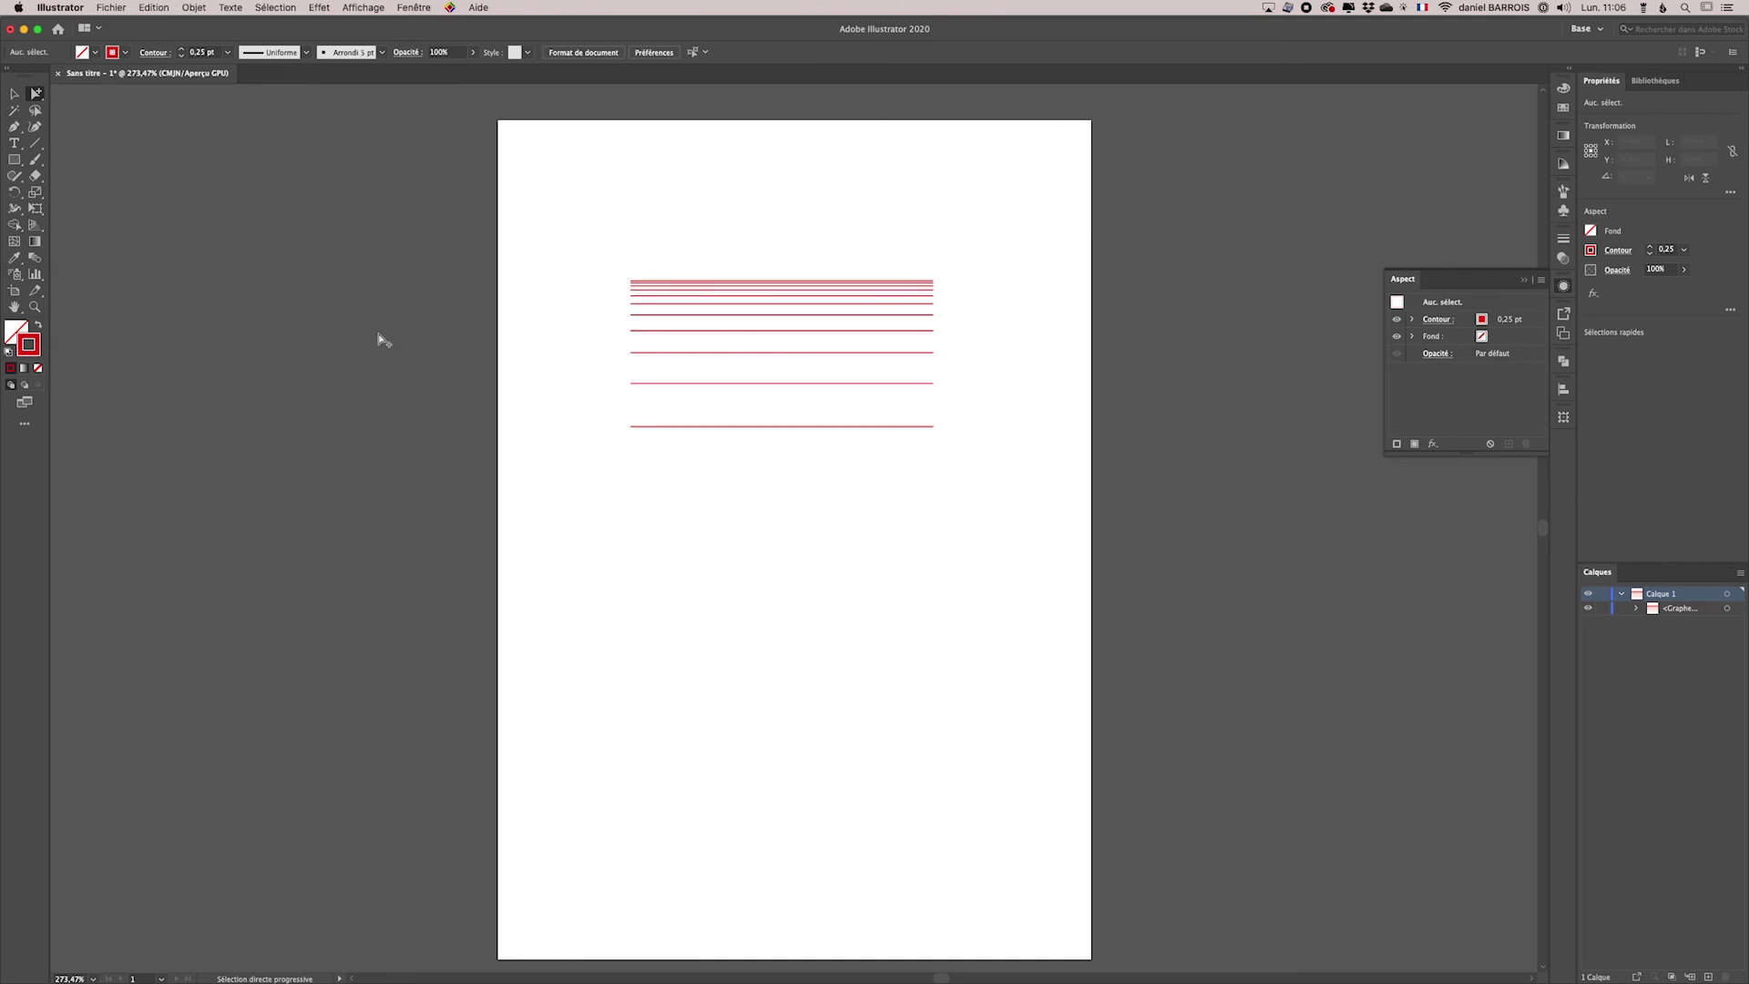
Examine the spacing of the remaining lines up close and select their whole group to check its contents
left_click(39, 302)
left_click_drag(620, 265, 782, 408)
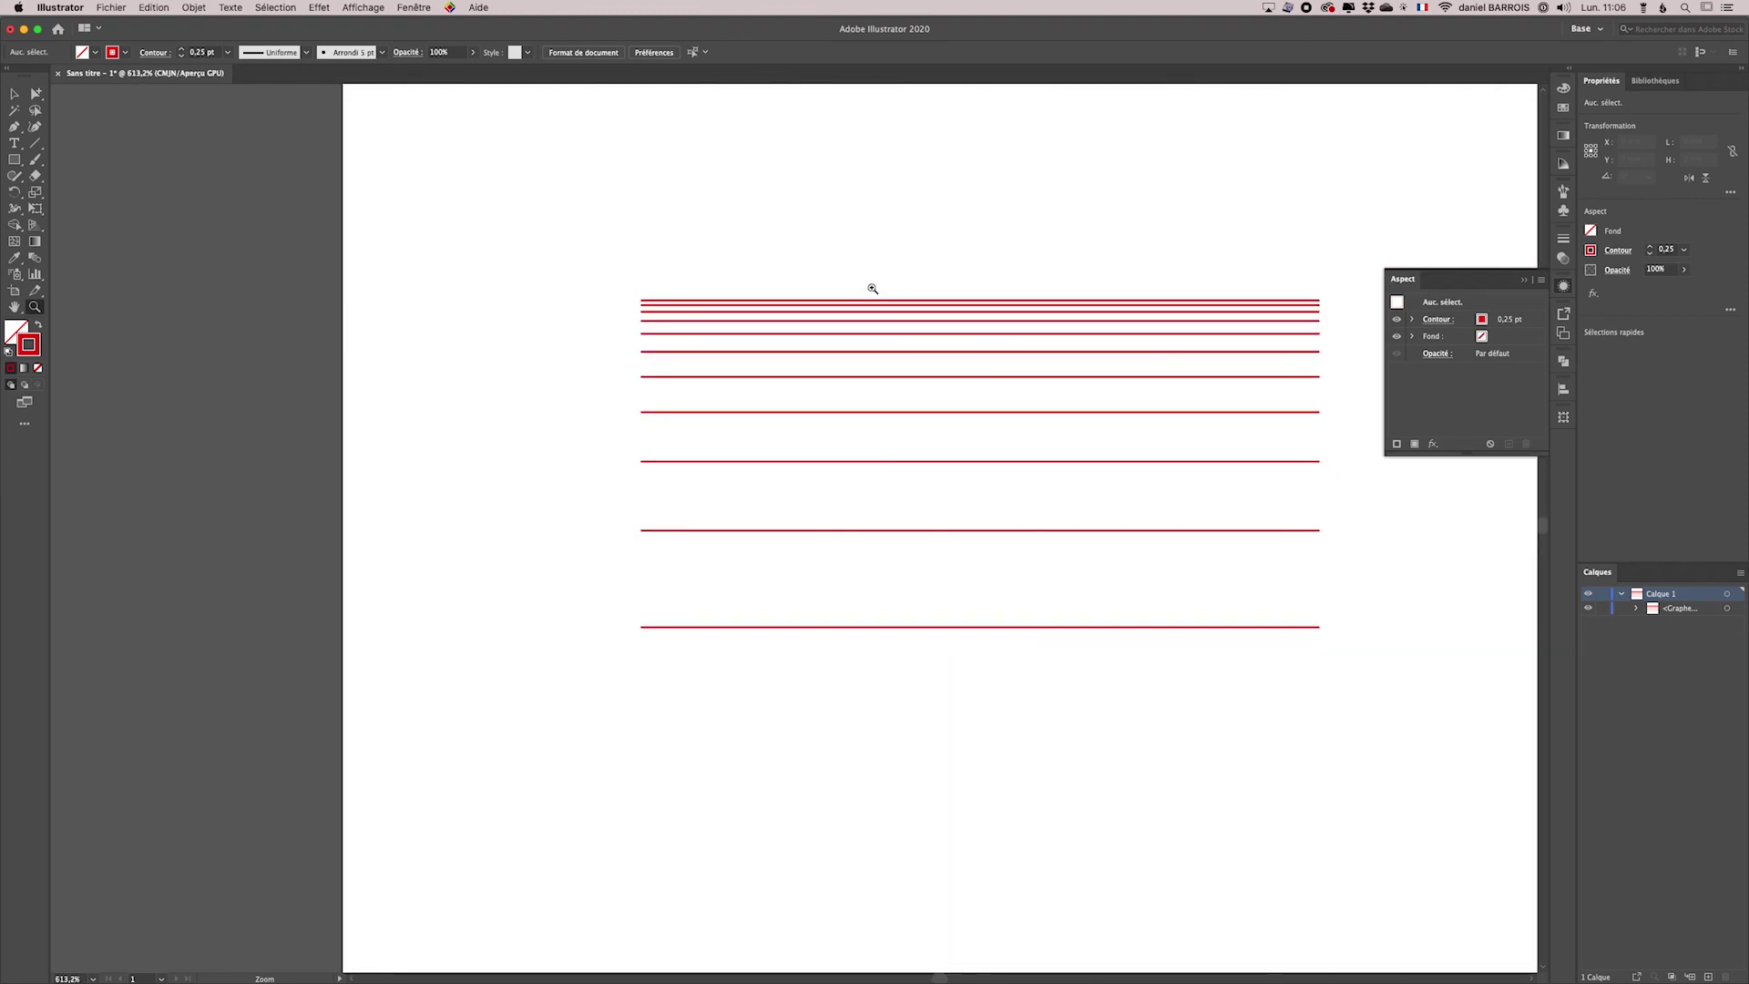
left_click(1709, 612)
left_click(1732, 609)
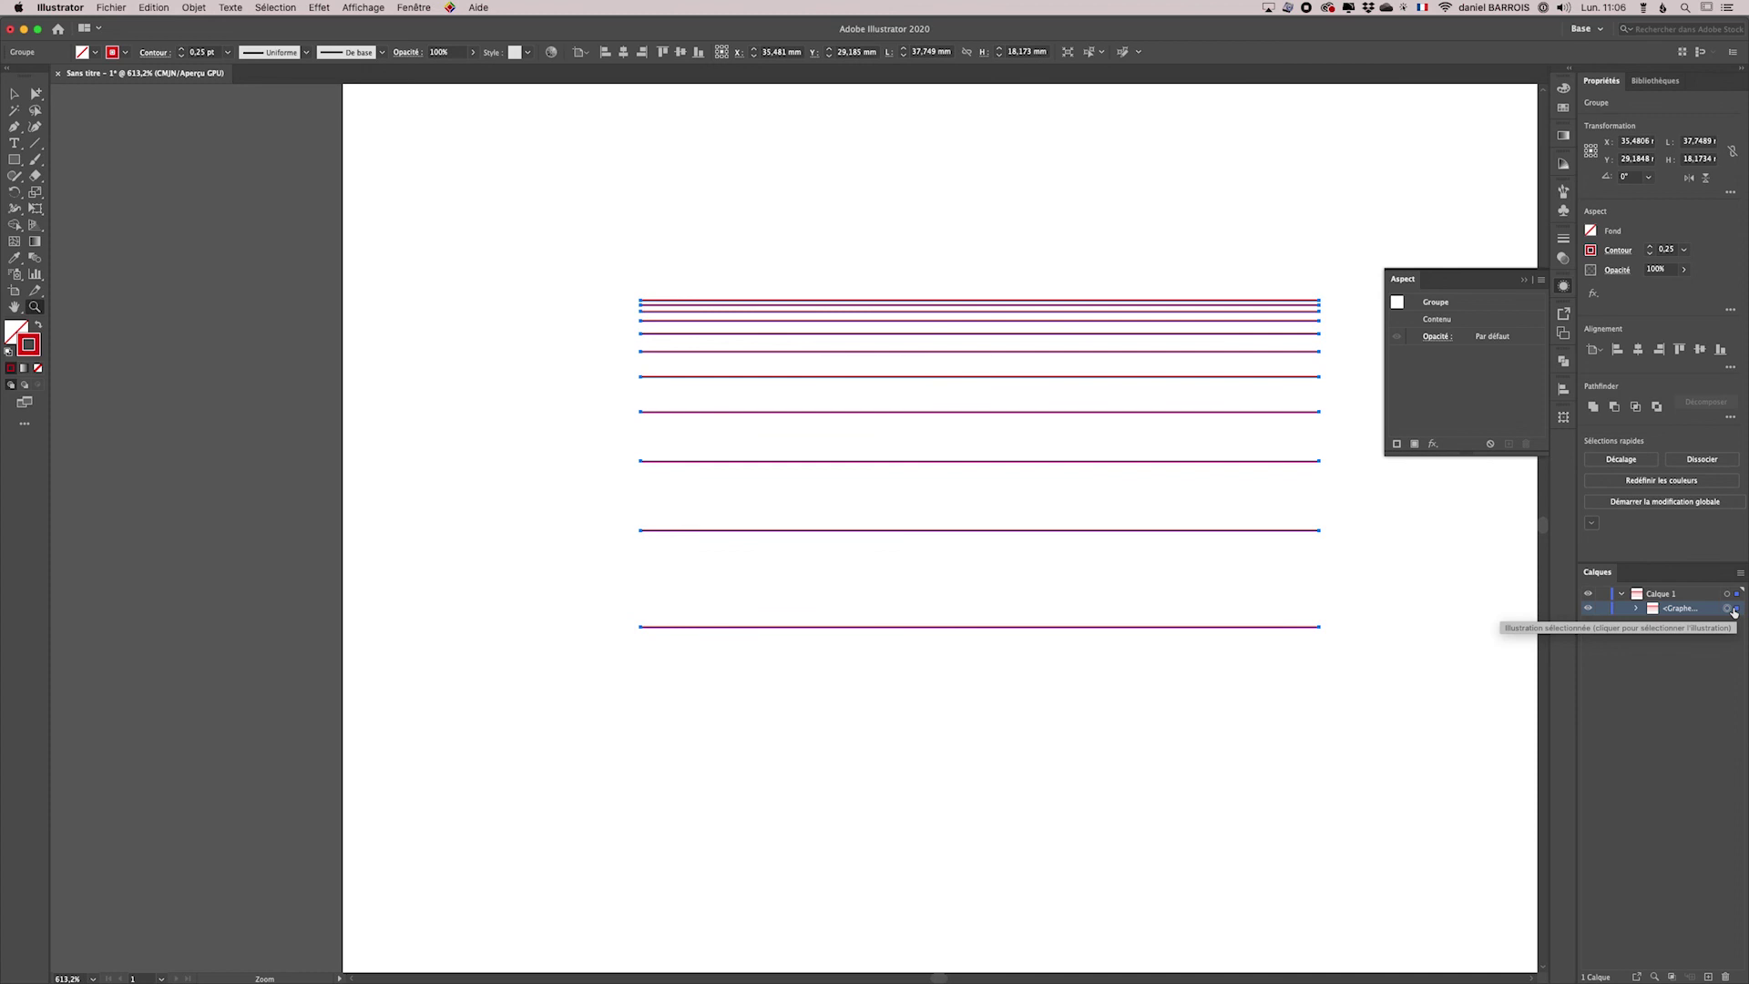
left_click(1128, 698)
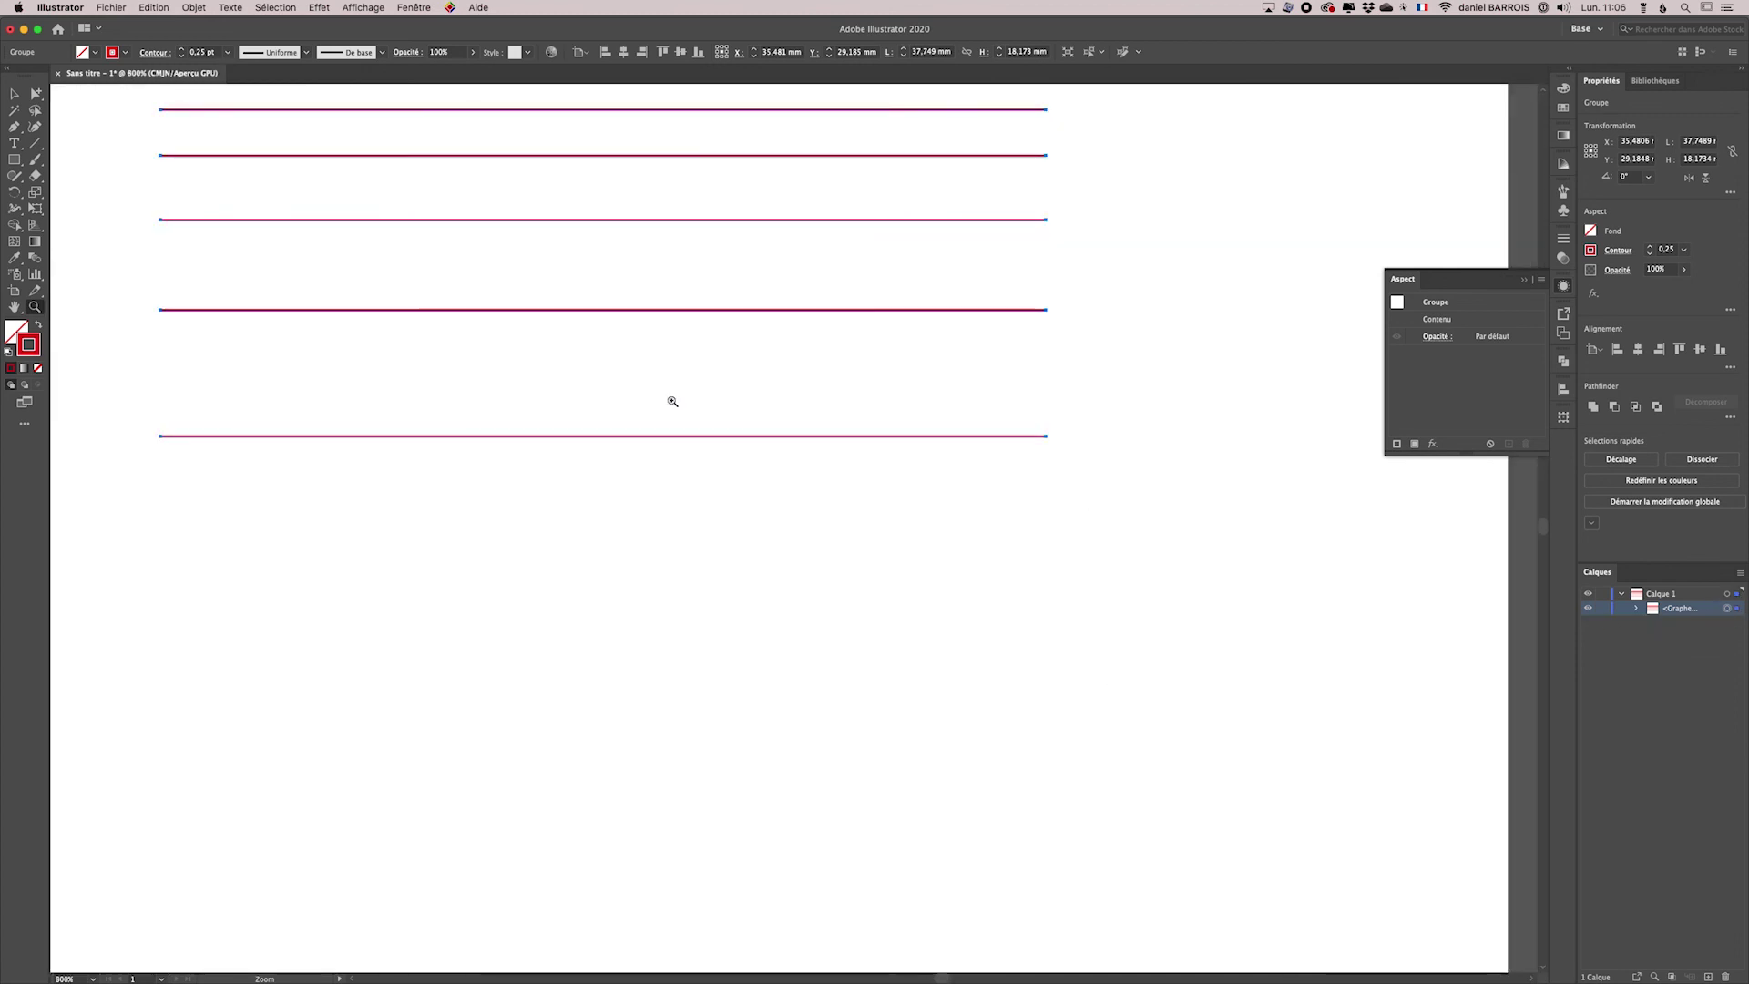
double_click(16, 307)
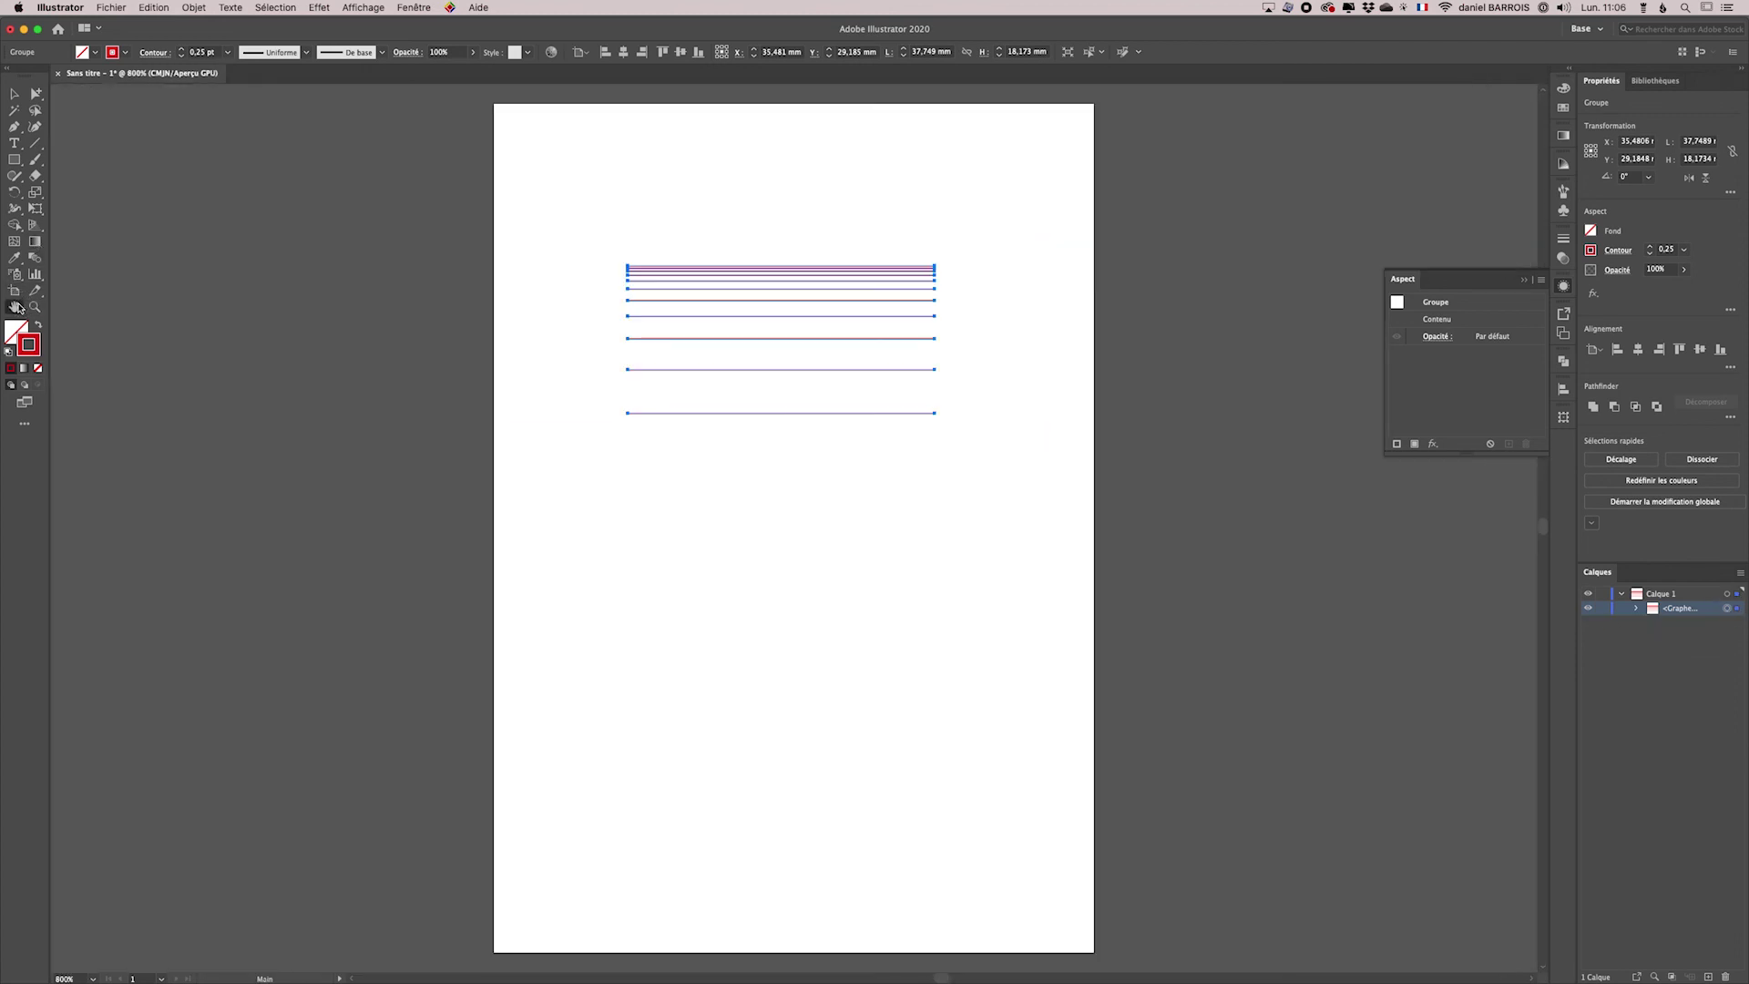
Try moving the third line from the bottom below the others with the Group Selection tool and undo the move
left_click(39, 94)
left_click(615, 498)
left_click(759, 340)
left_click_drag(758, 341, 766, 501)
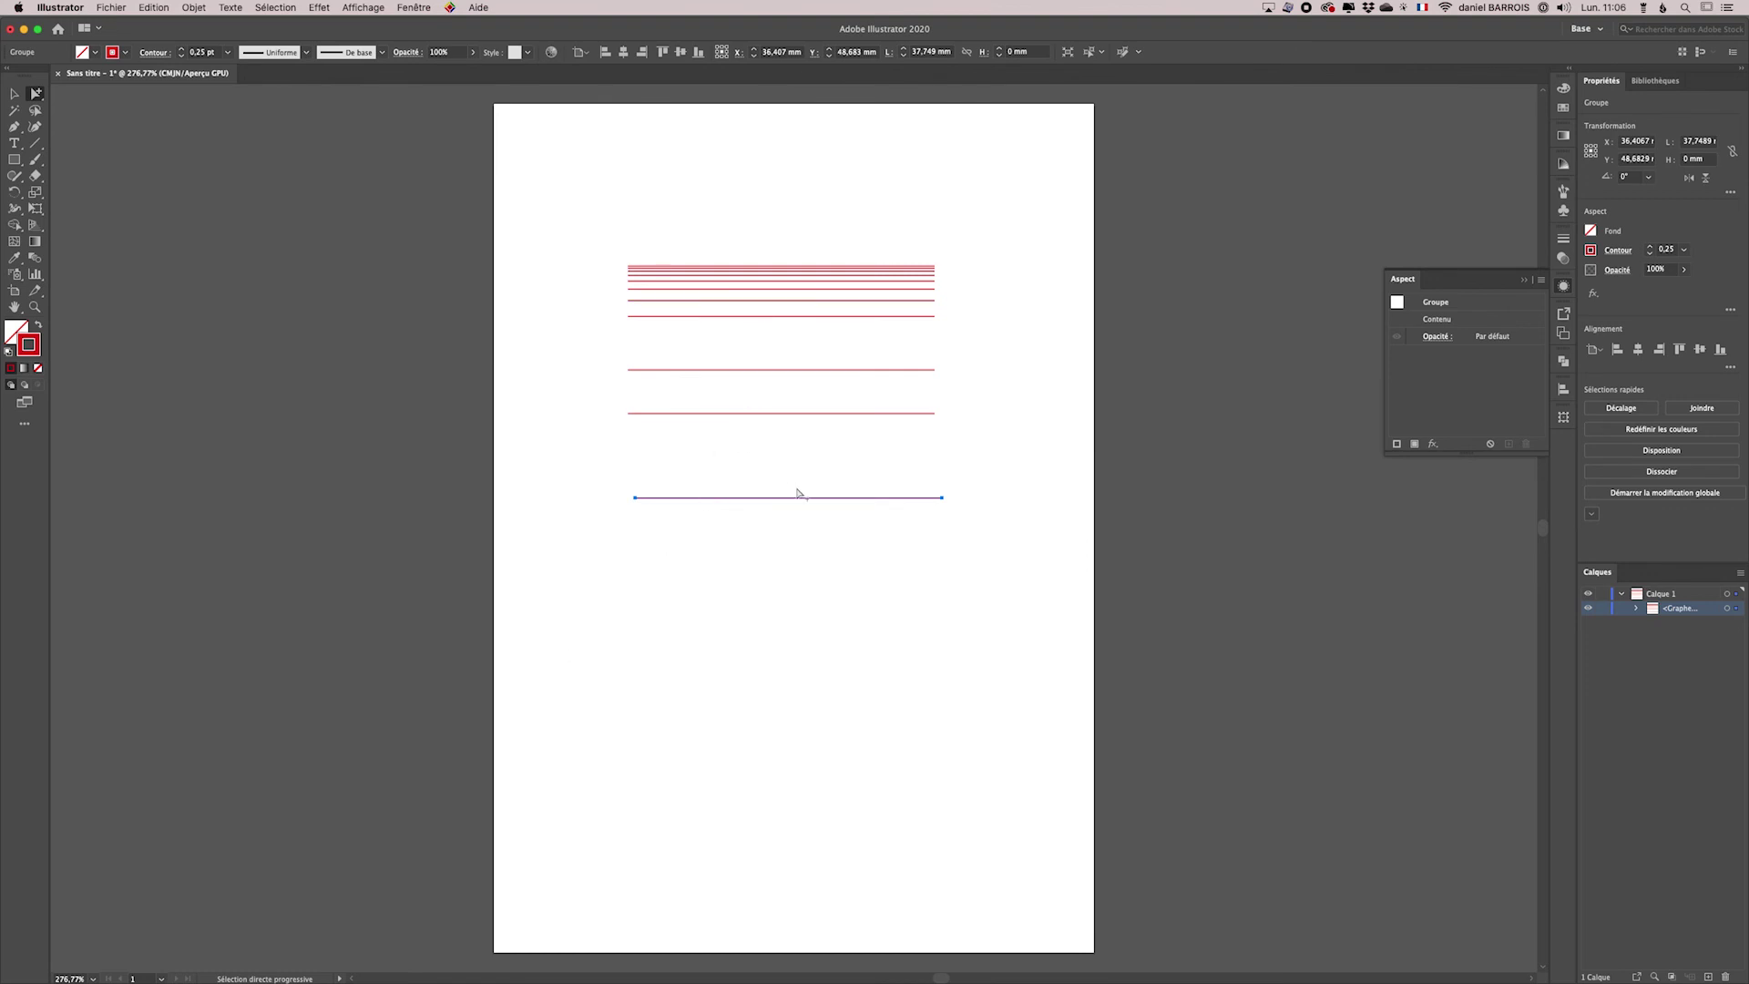
key("super+z")
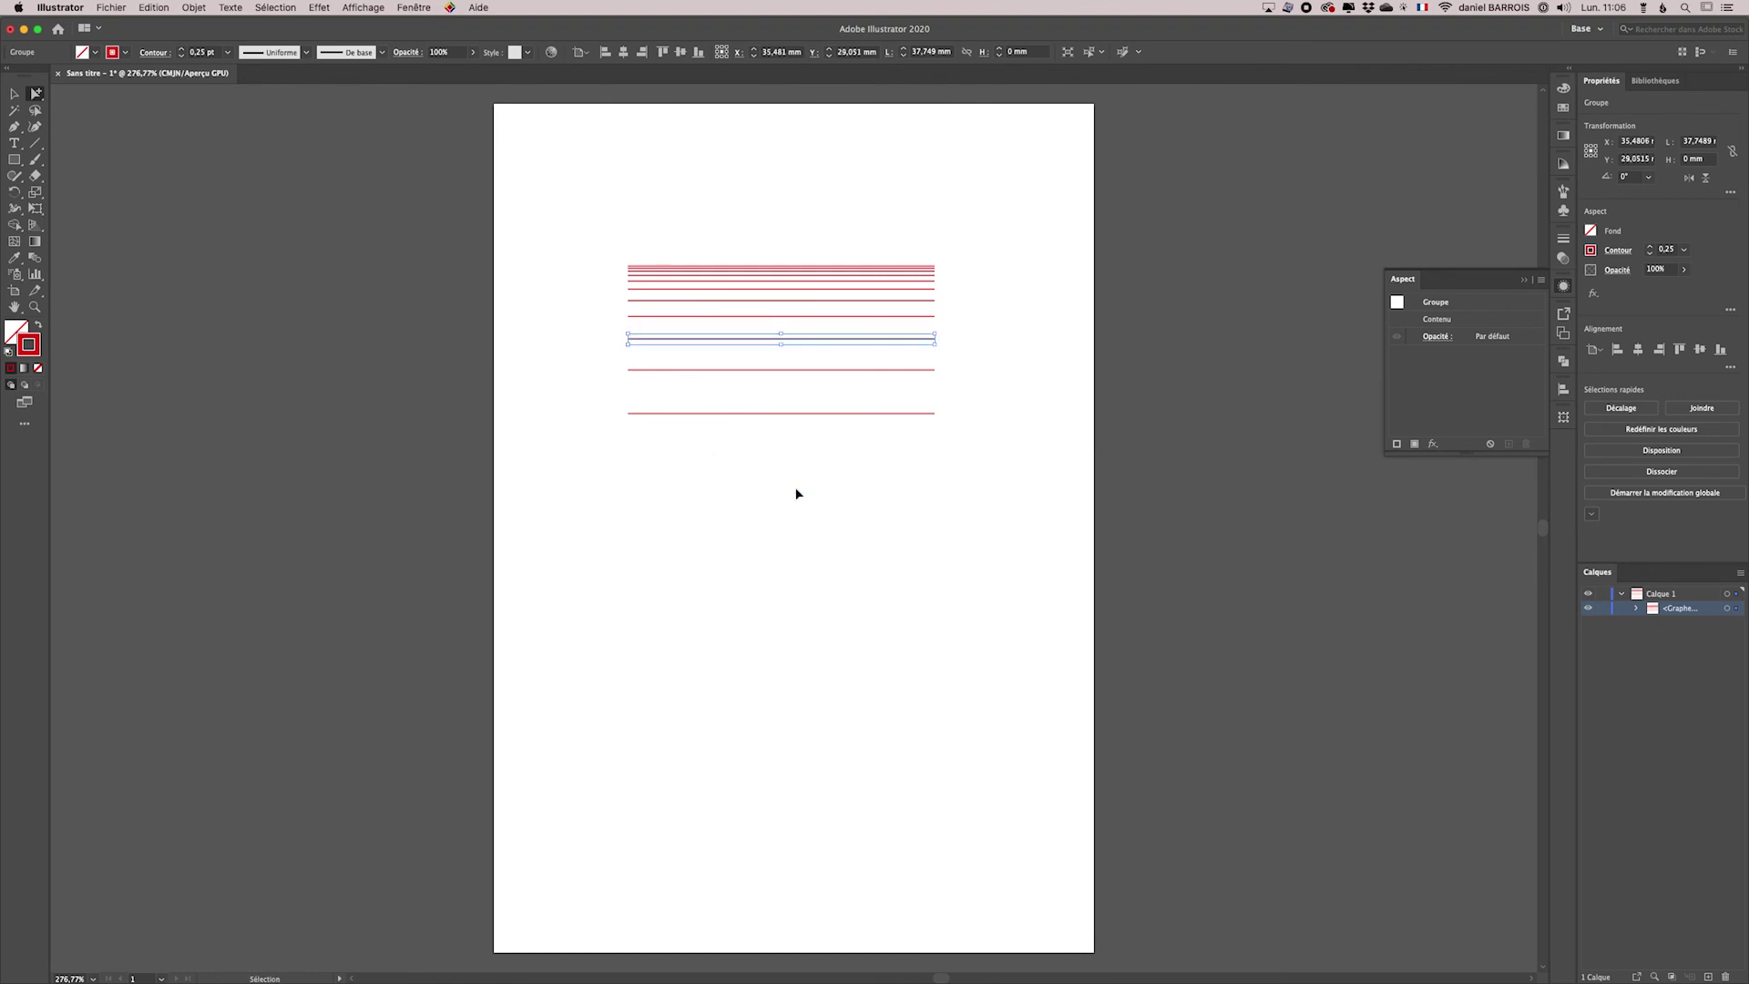